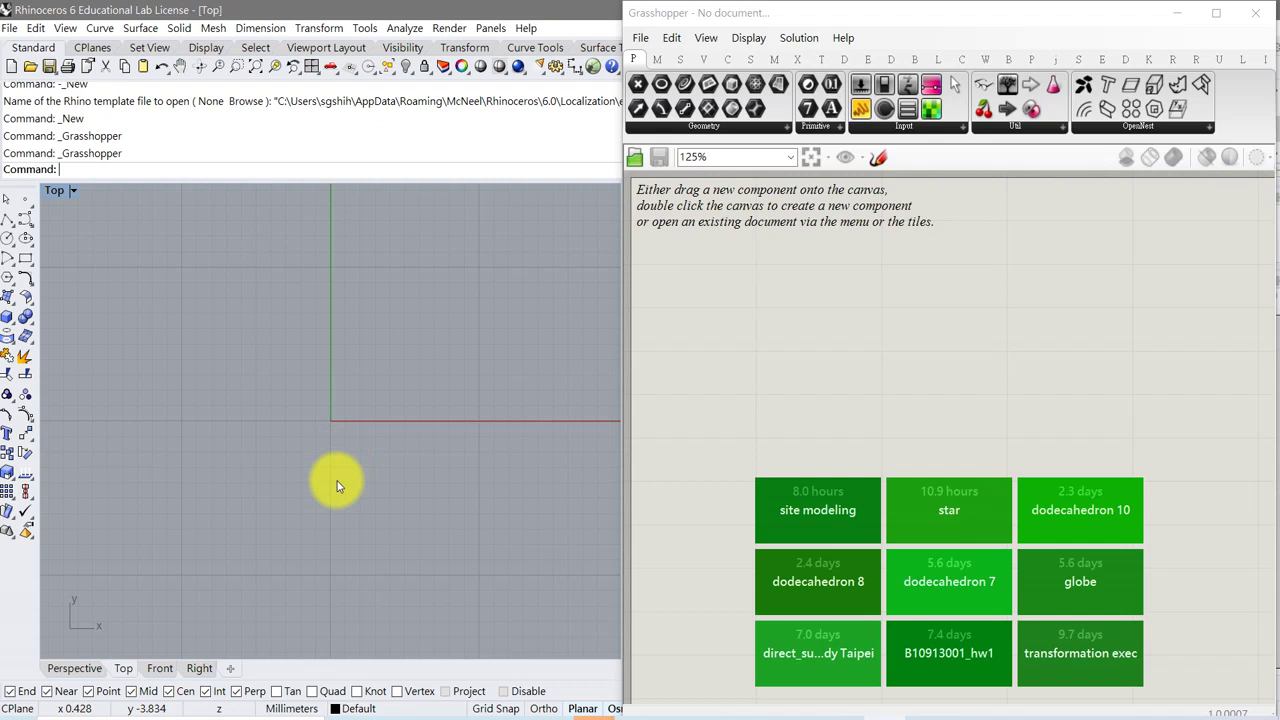
- Turn on grid snap and draw a circle with a 40 mm radius centred on the origin in the Top view
scroll(350, 495, "down", 2)
right_click_drag(336, 484, 334, 463)
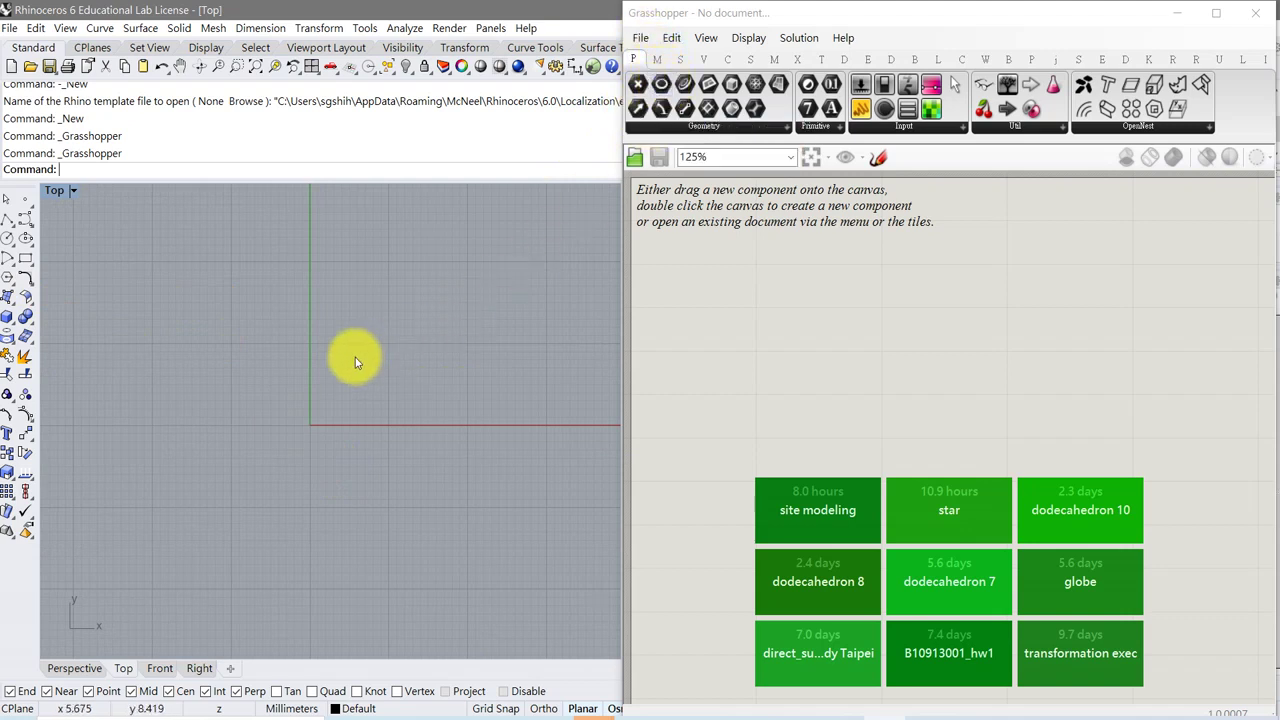
right_click_drag(389, 357, 320, 345)
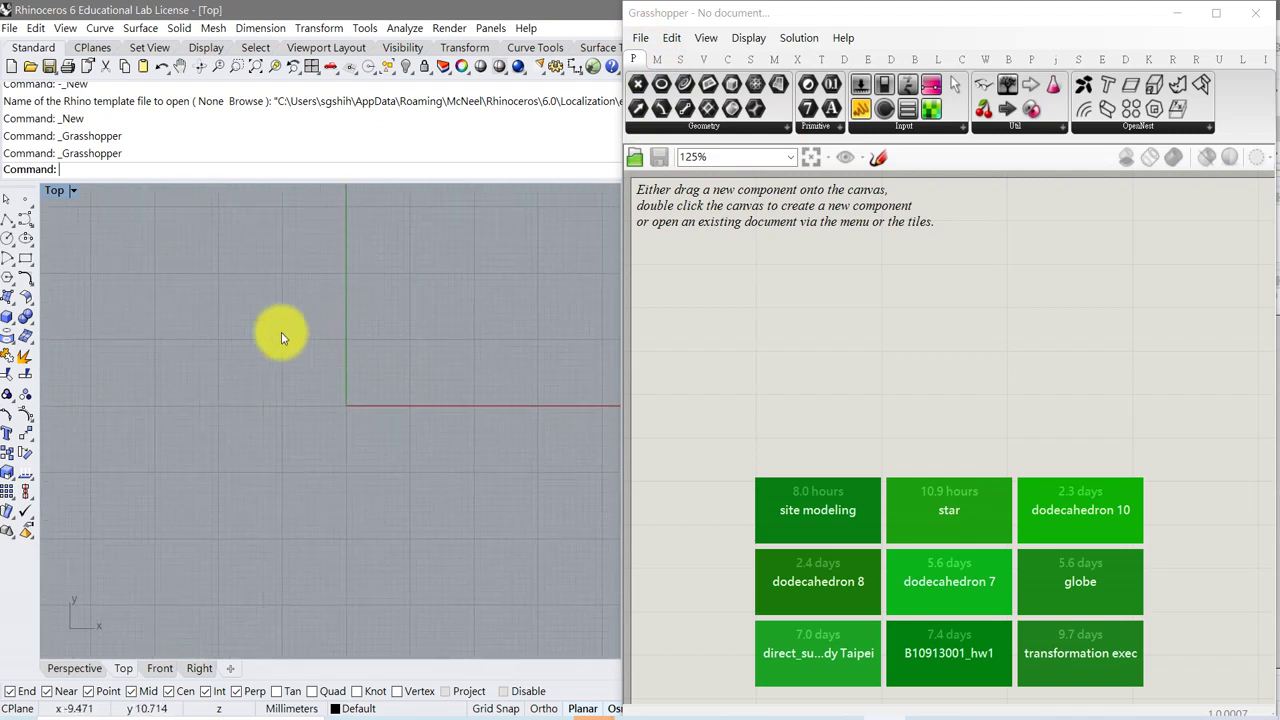
left_click(12, 240)
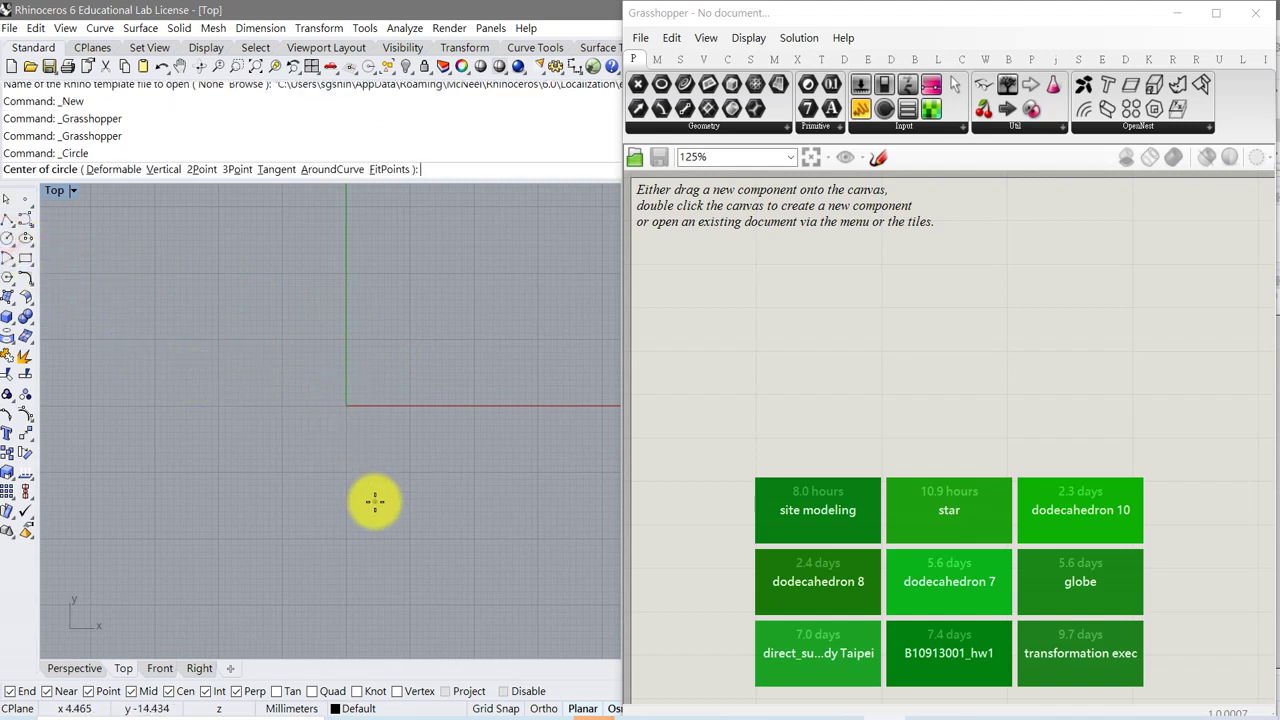
left_click(497, 709)
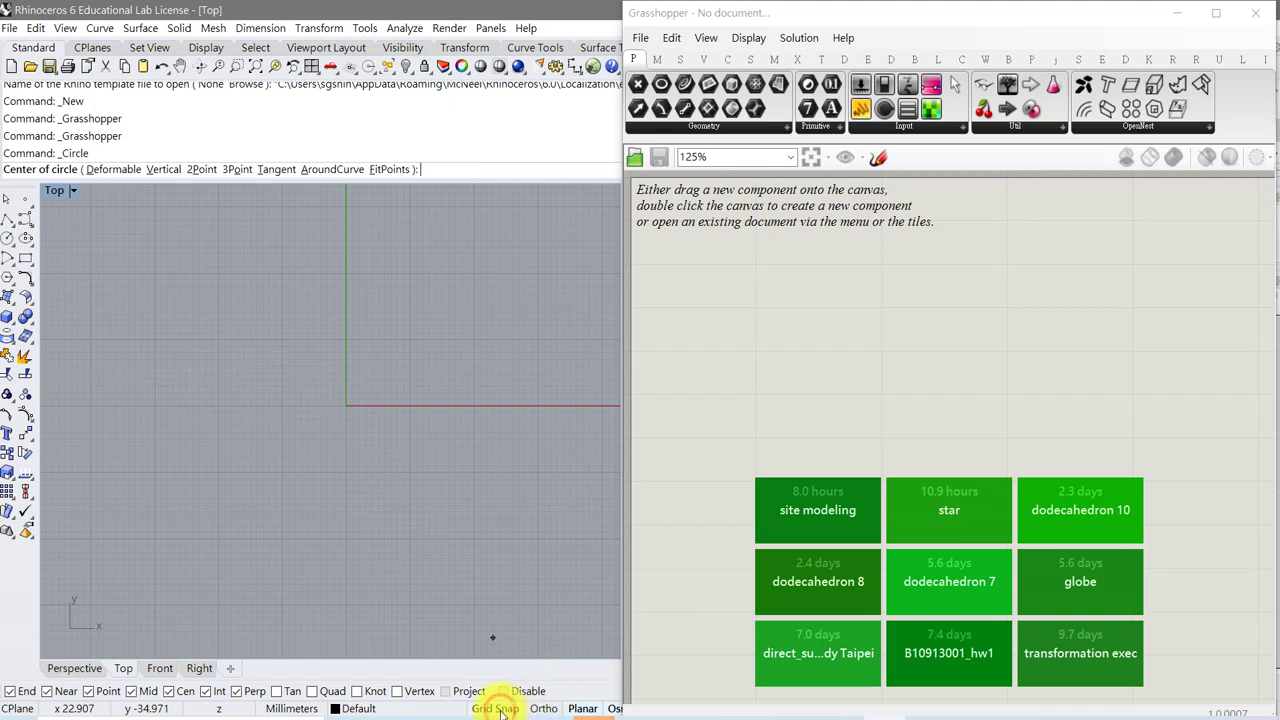
left_click(344, 406)
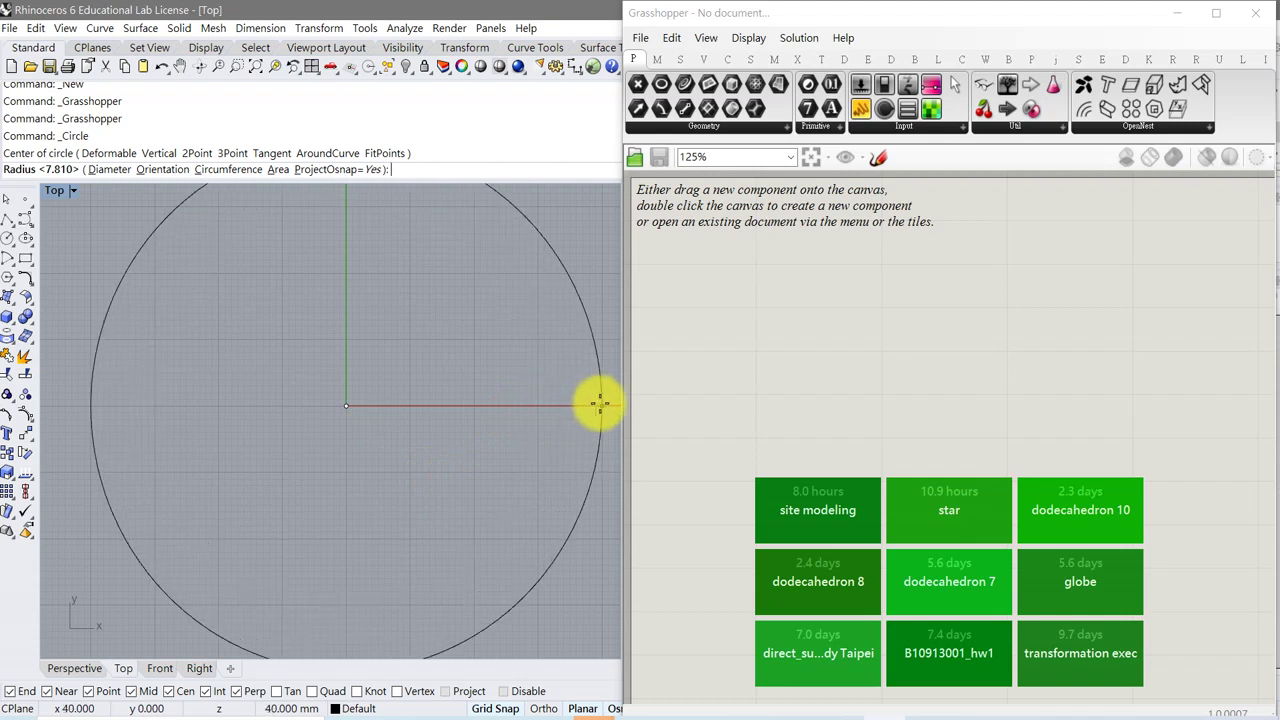
left_click(600, 404)
scroll(512, 444, "down", 5)
right_click_drag(507, 452, 361, 435)
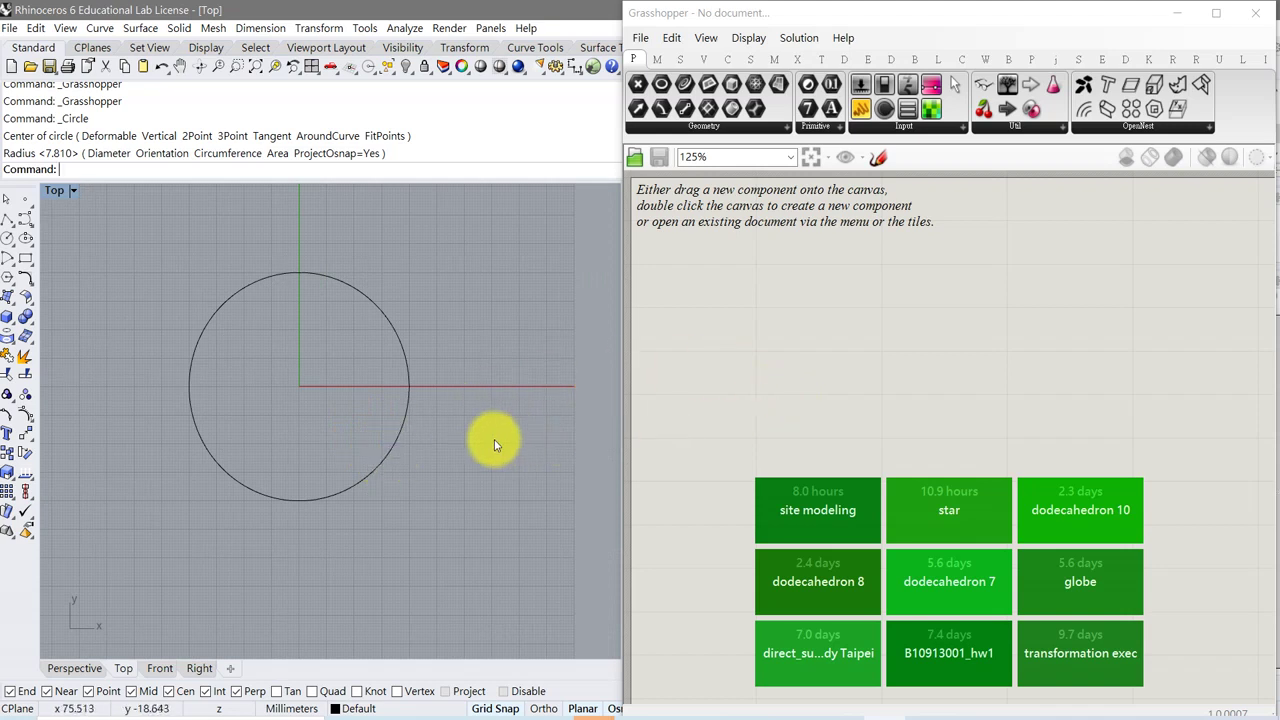
- Place a Curve parameter on the Grasshopper canvas and reference the drawn circle in it as a single curve
left_click(391, 454)
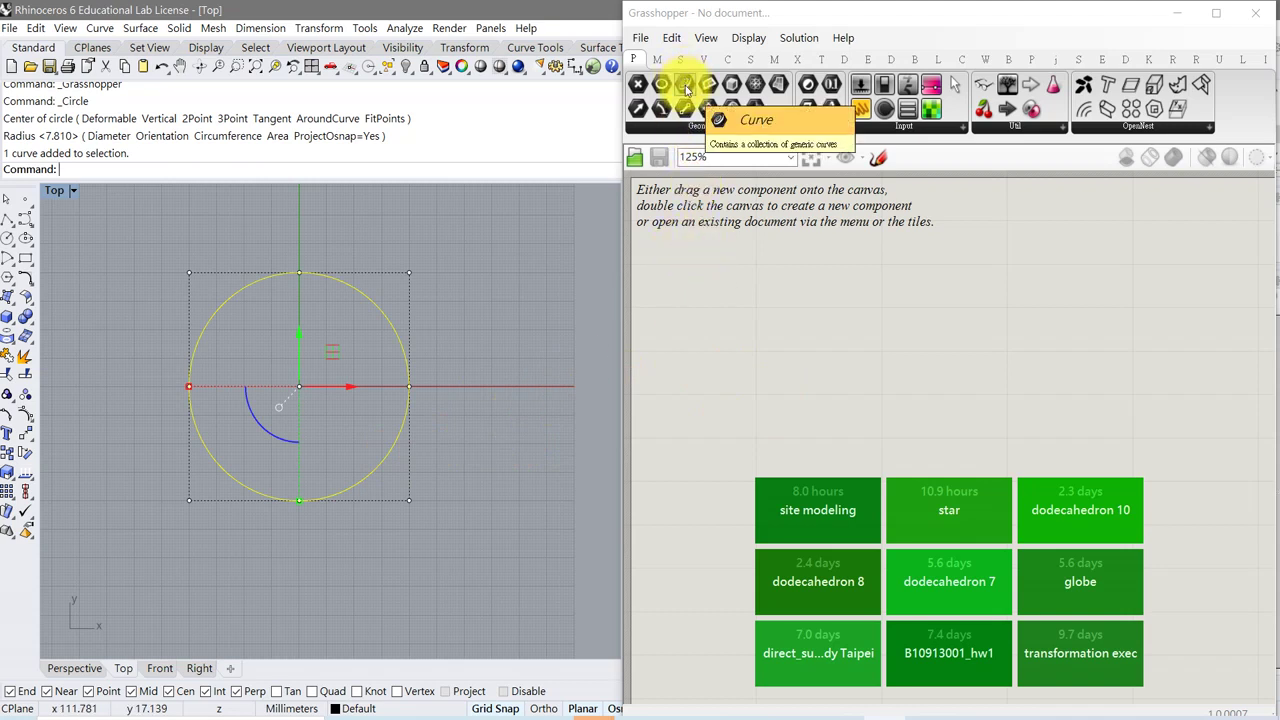
left_click_drag(685, 88, 766, 403)
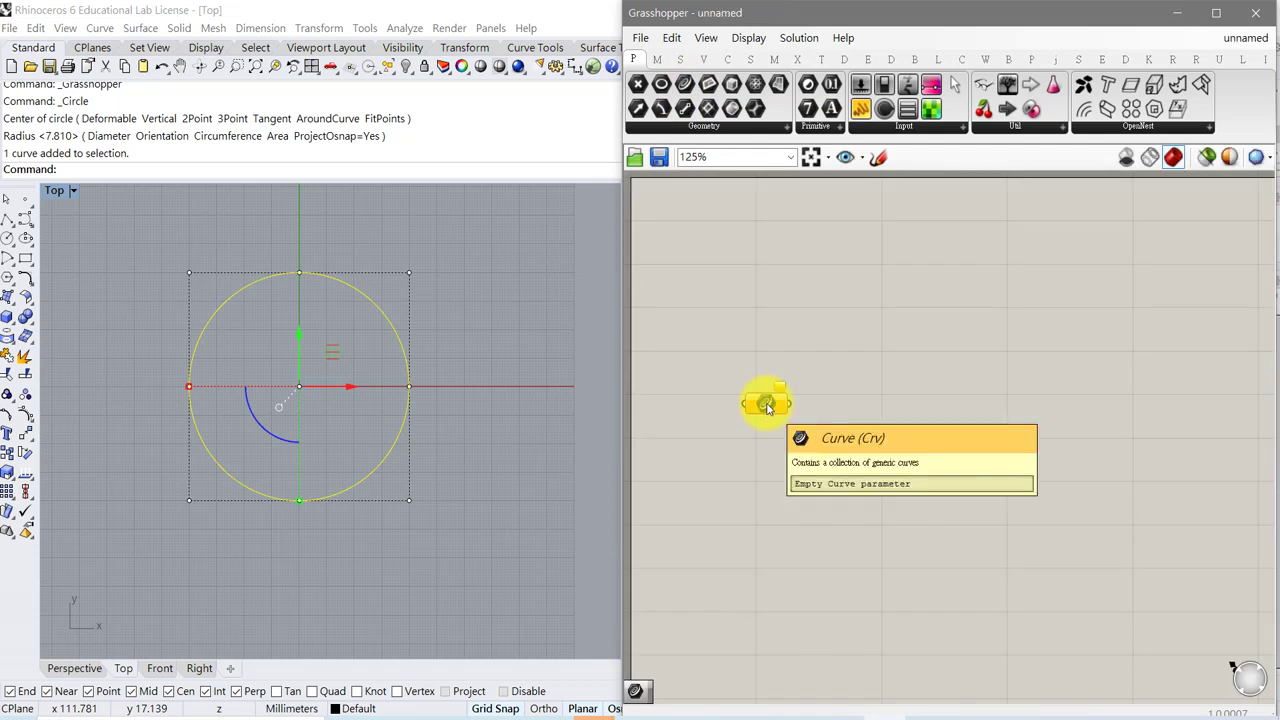
right_click(767, 405)
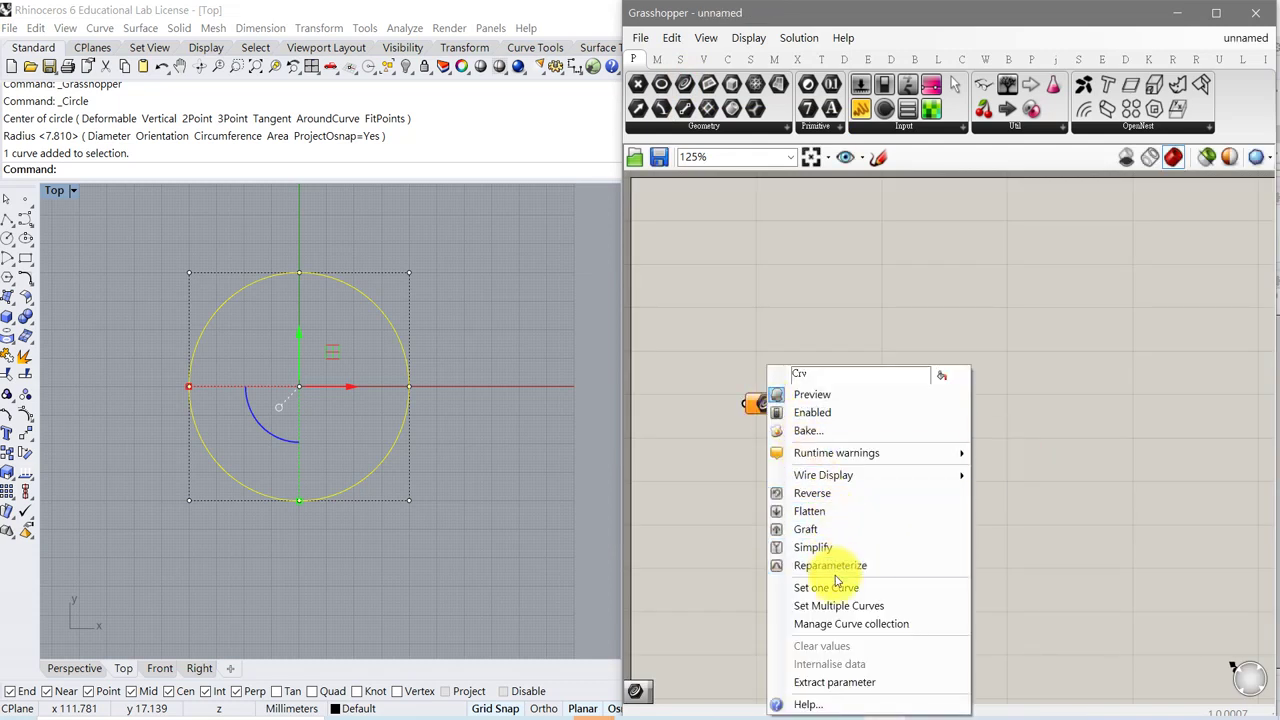
left_click(828, 588)
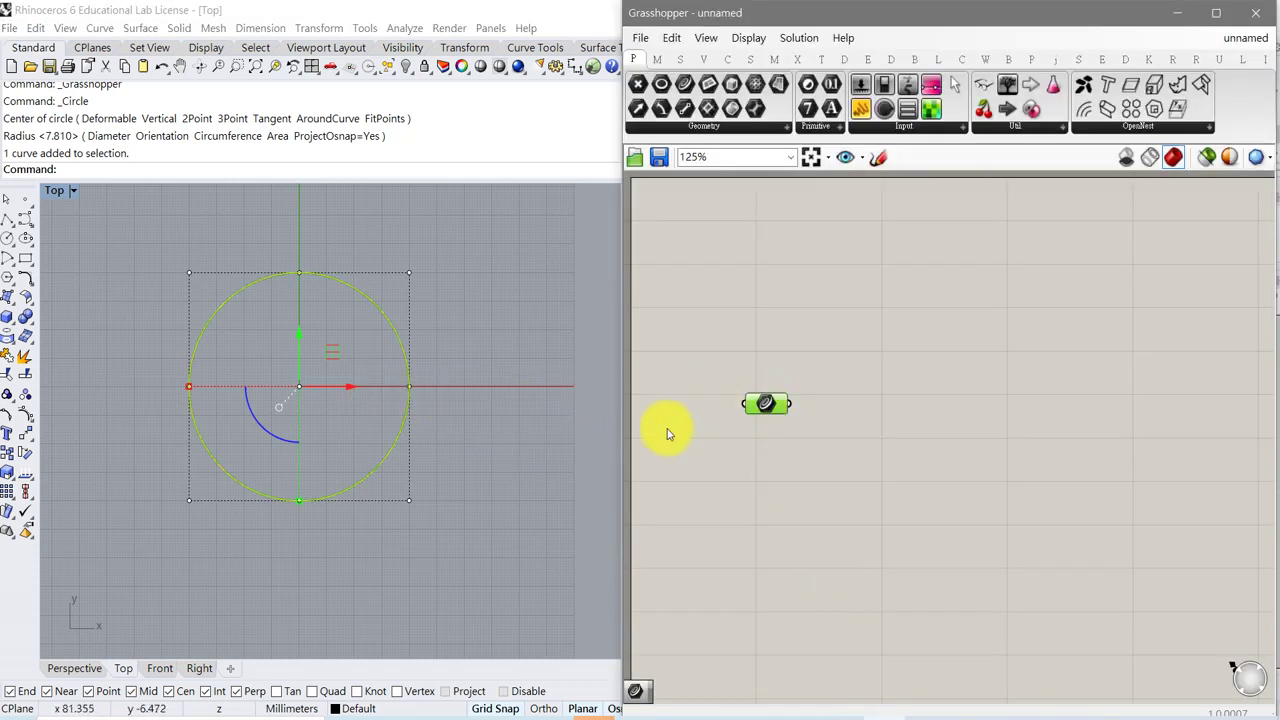
left_click(762, 406)
left_click_drag(762, 410, 776, 397)
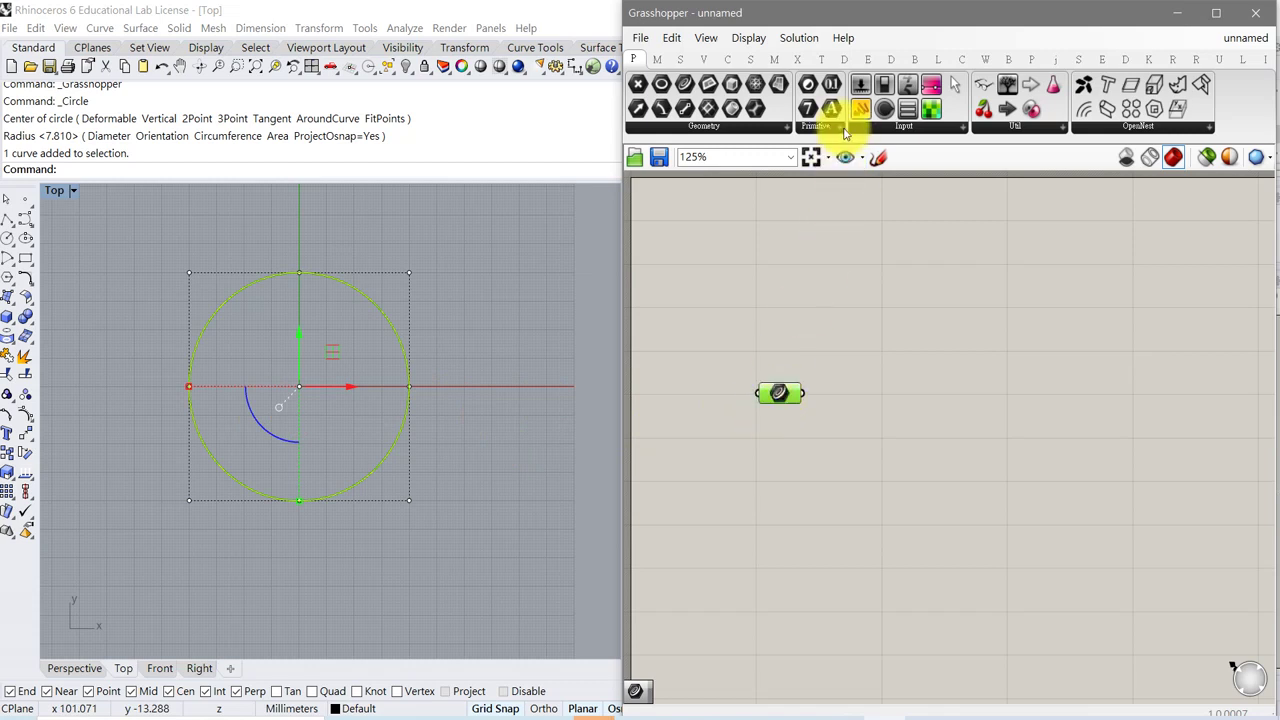
- Add a Panel fed by the Curve parameter, widen it to fit its text on one line, and deselect the circle
left_click_drag(858, 105, 940, 428)
left_click_drag(804, 393, 876, 403)
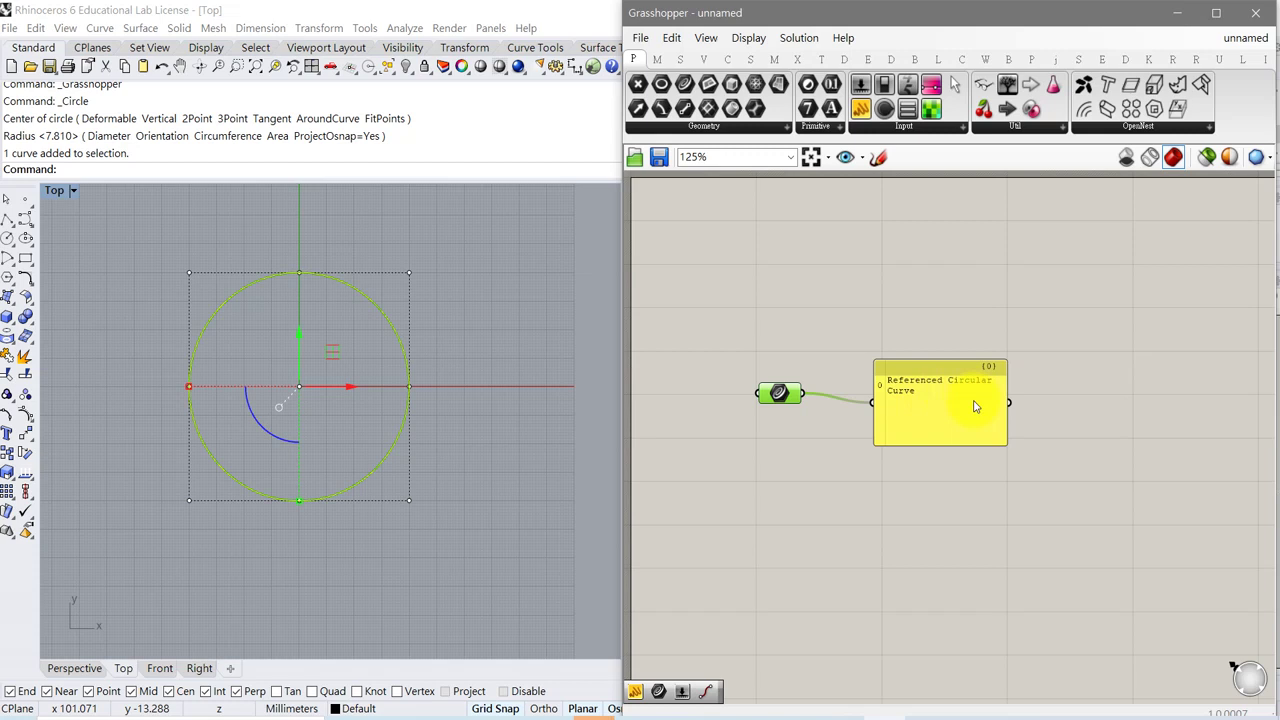
left_click_drag(1004, 422, 1085, 422)
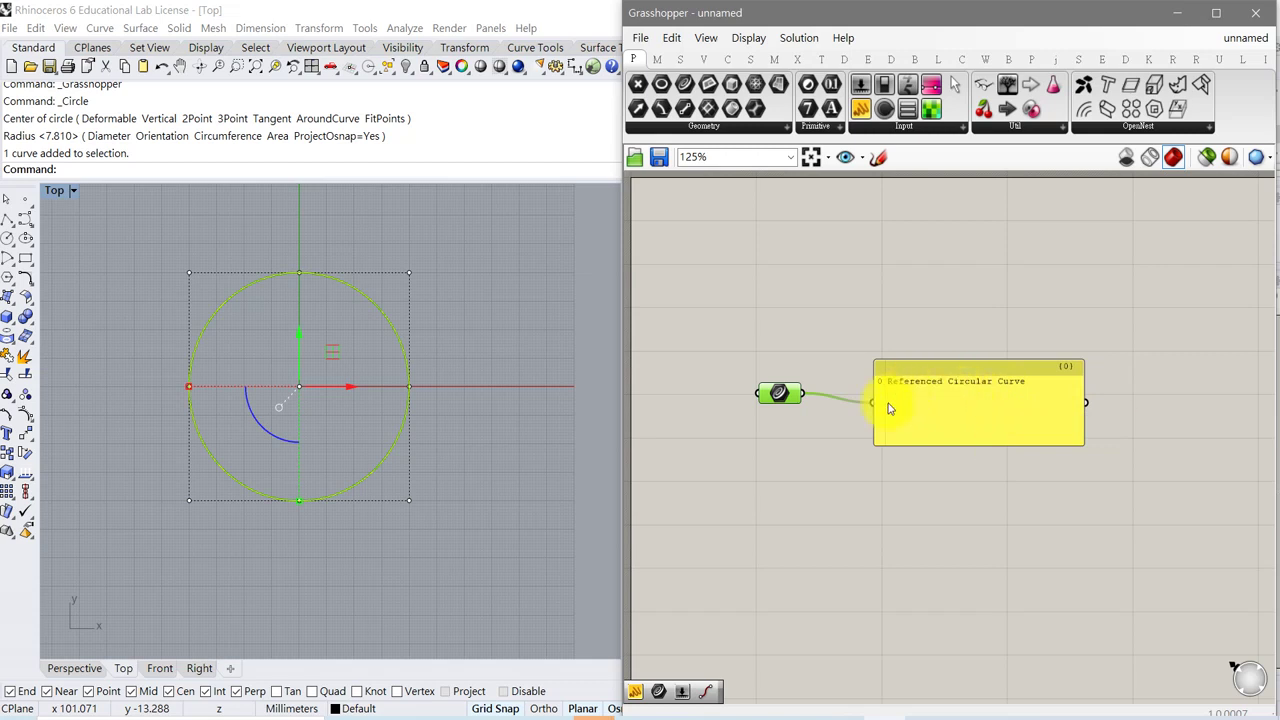
mouse_move(772, 399)
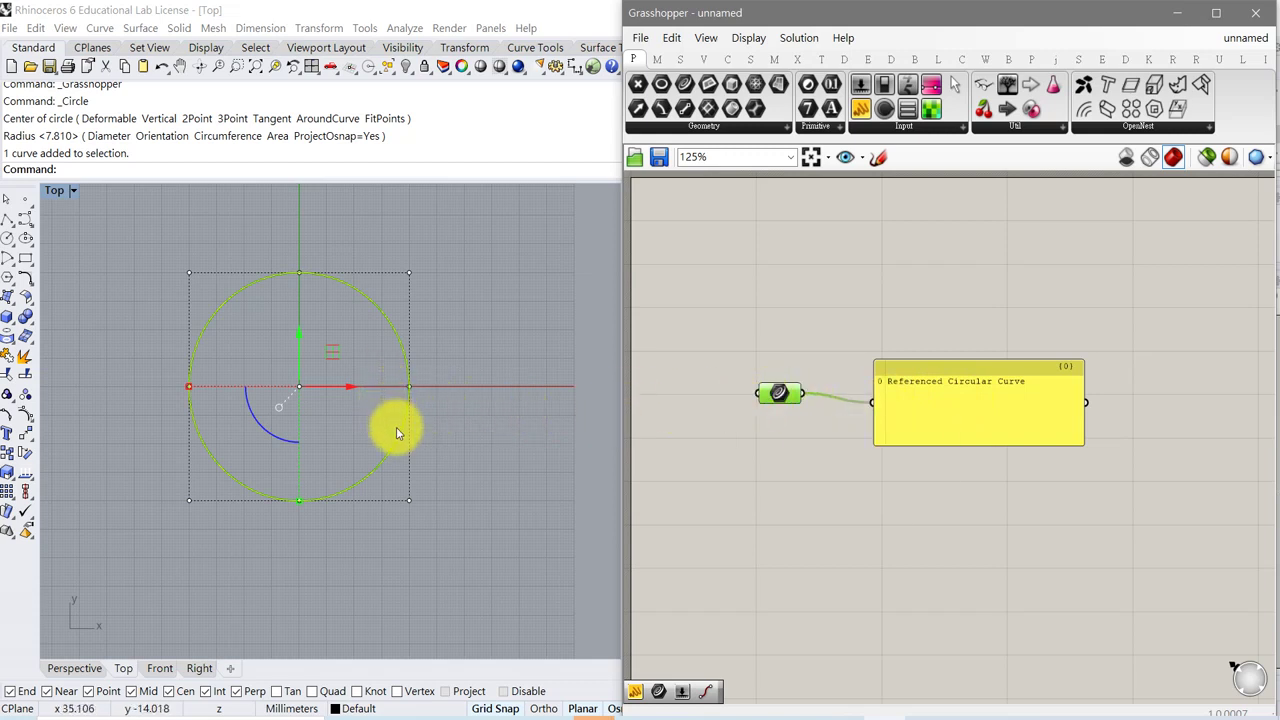
left_click(441, 432)
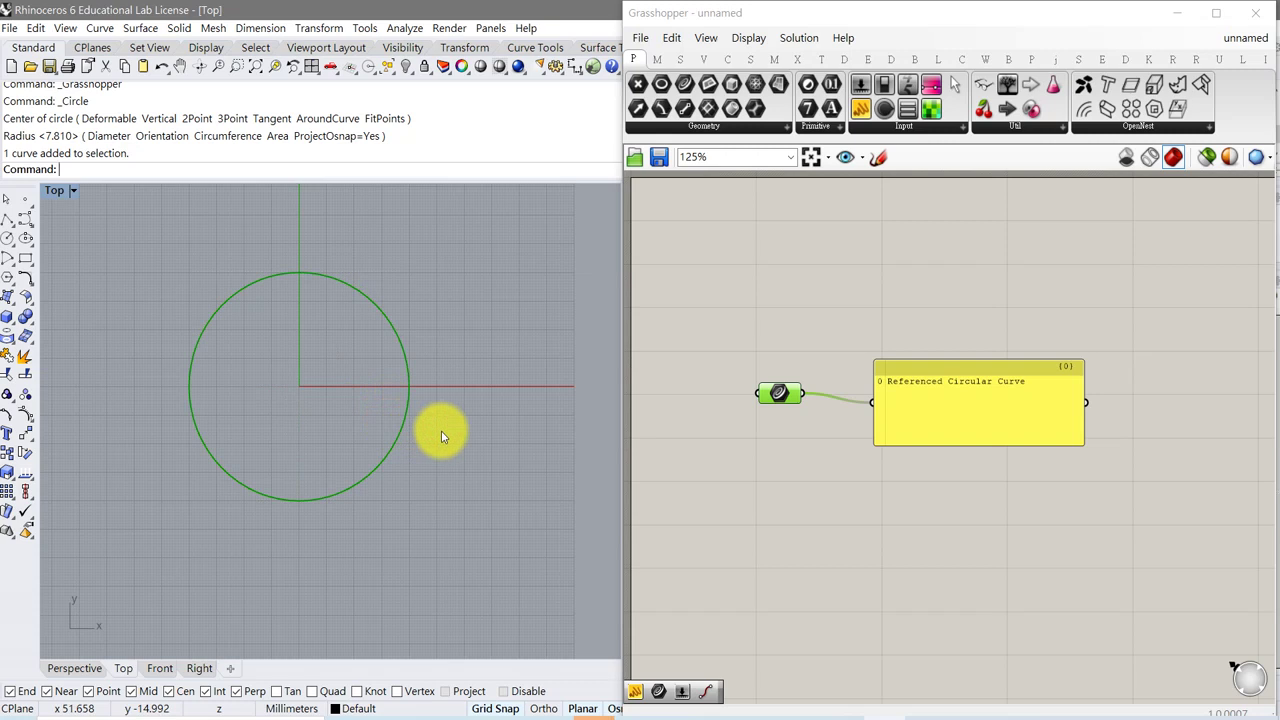
- Align the Curve parameter and its panel so that the connecting wire runs straight
left_click_drag(773, 393, 779, 415)
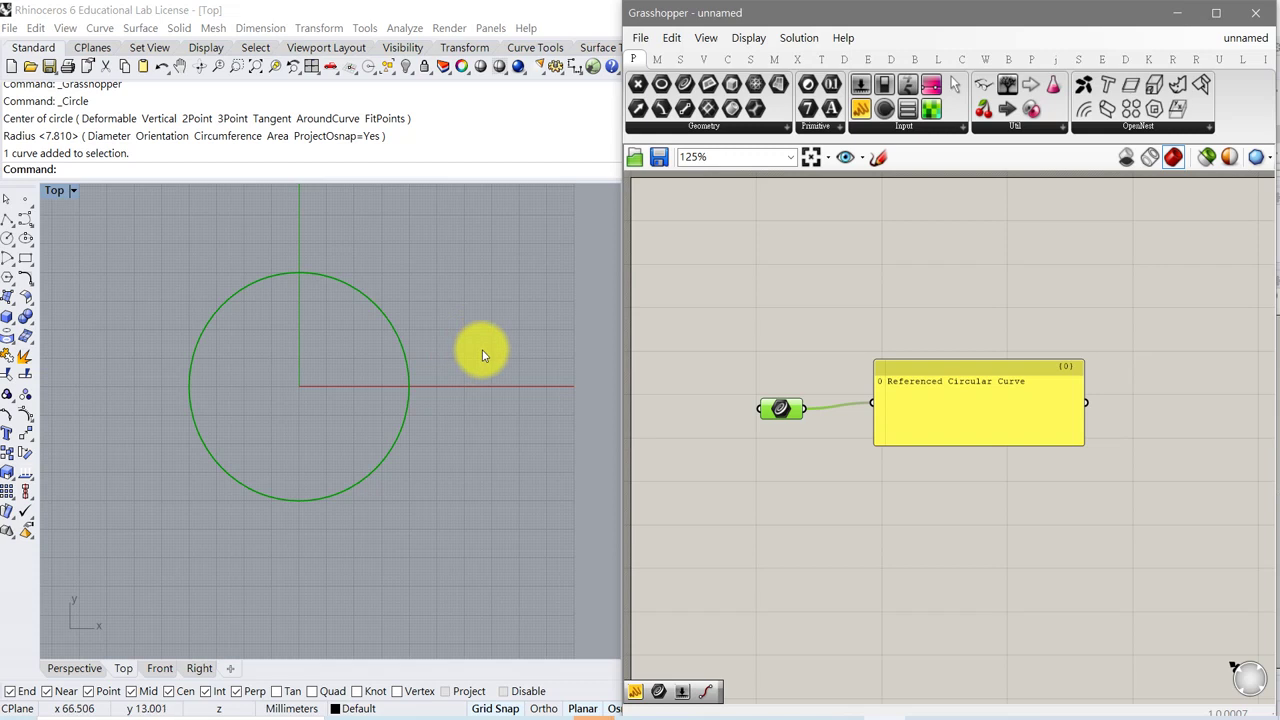
mouse_move(929, 409)
left_mouse_down()
mouse_move(909, 394)
mouse_move(922, 397)
left_mouse_up()
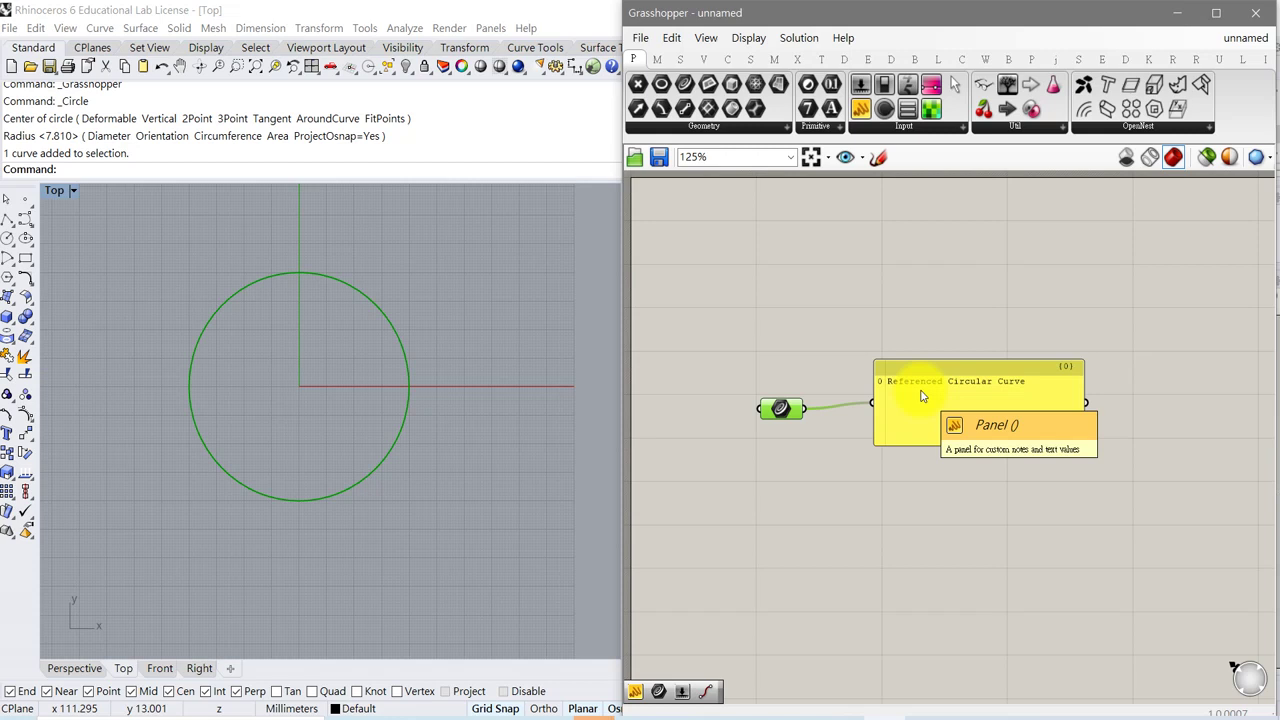
left_click_drag(914, 408, 907, 413)
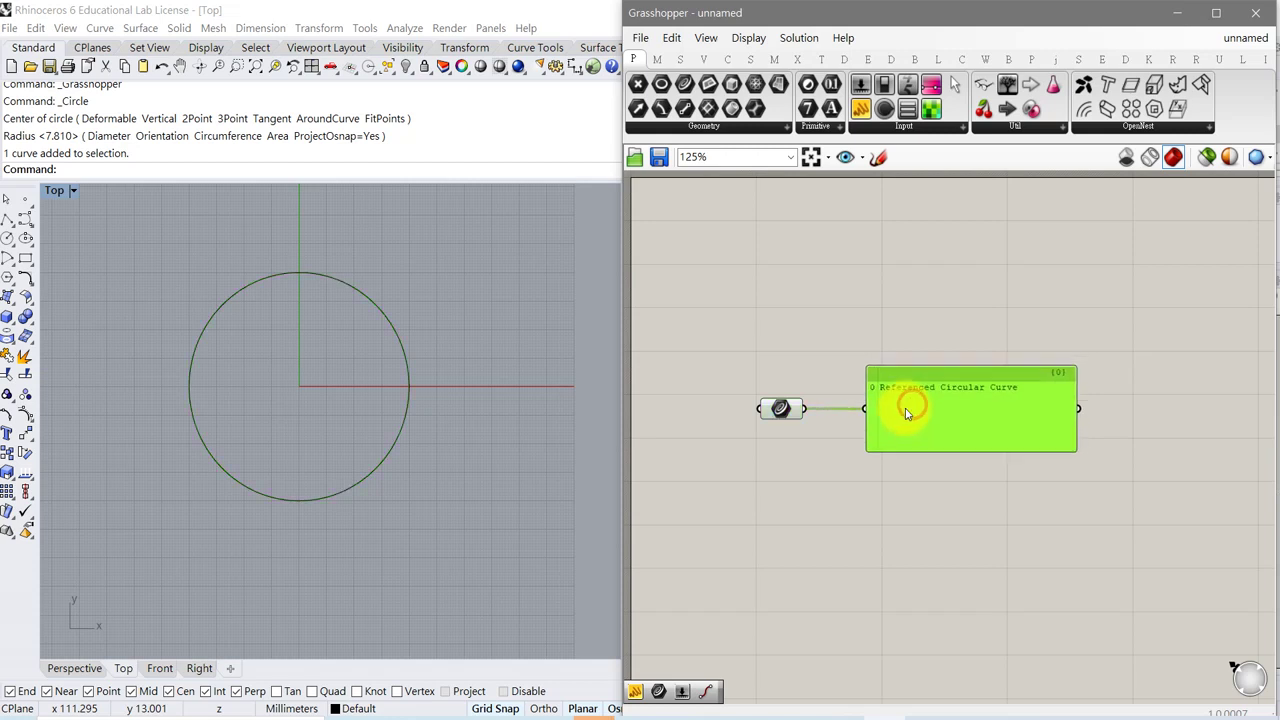
- Internalise the data of the Curve parameter
left_click(784, 410)
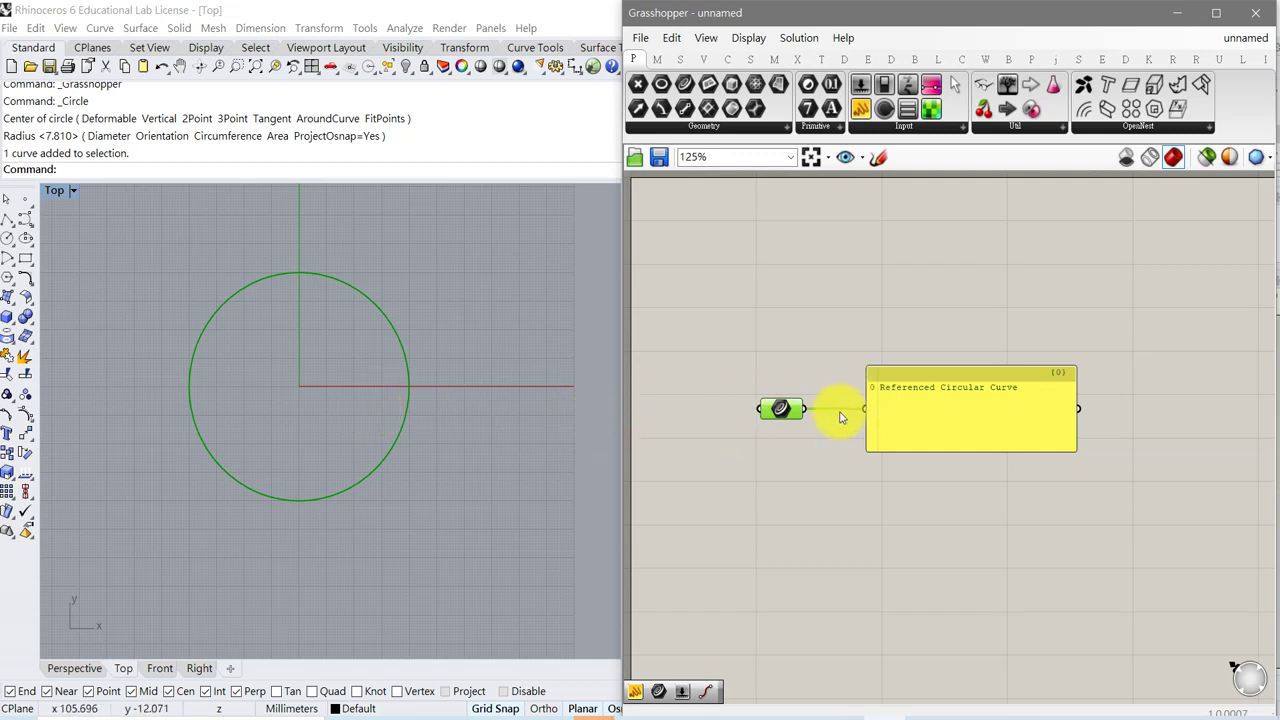
right_click(785, 418)
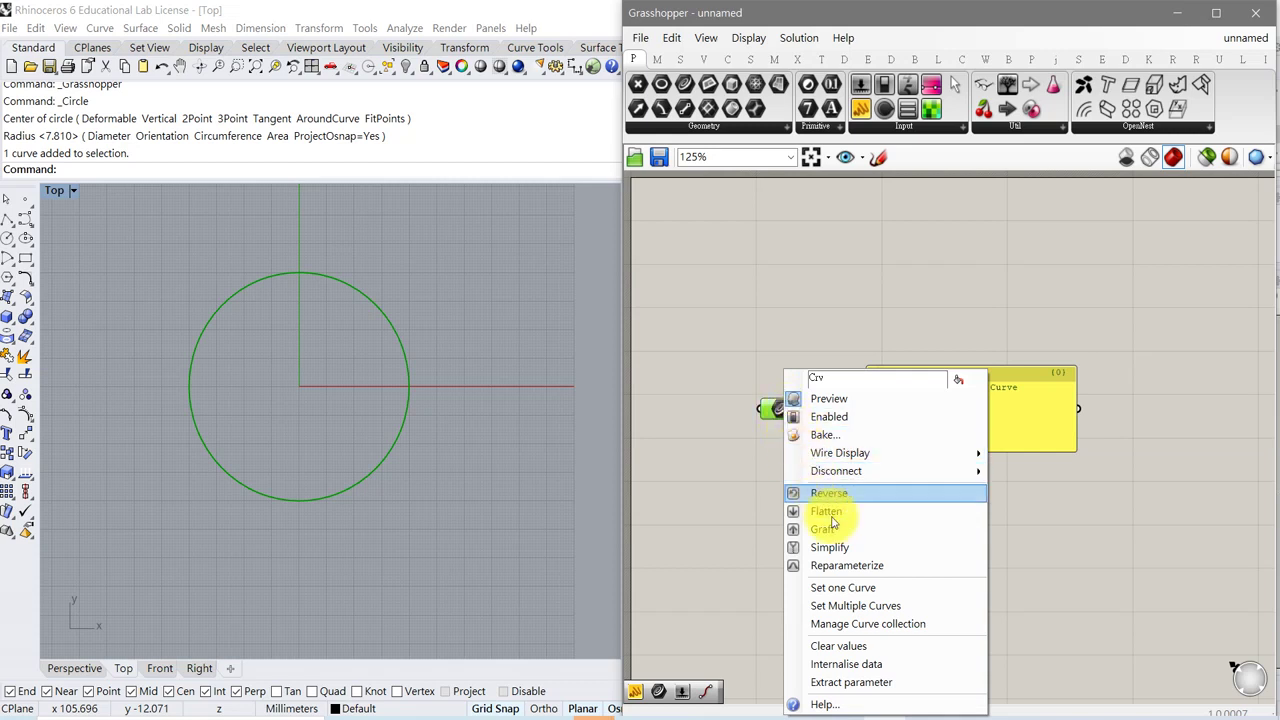
left_click(853, 666)
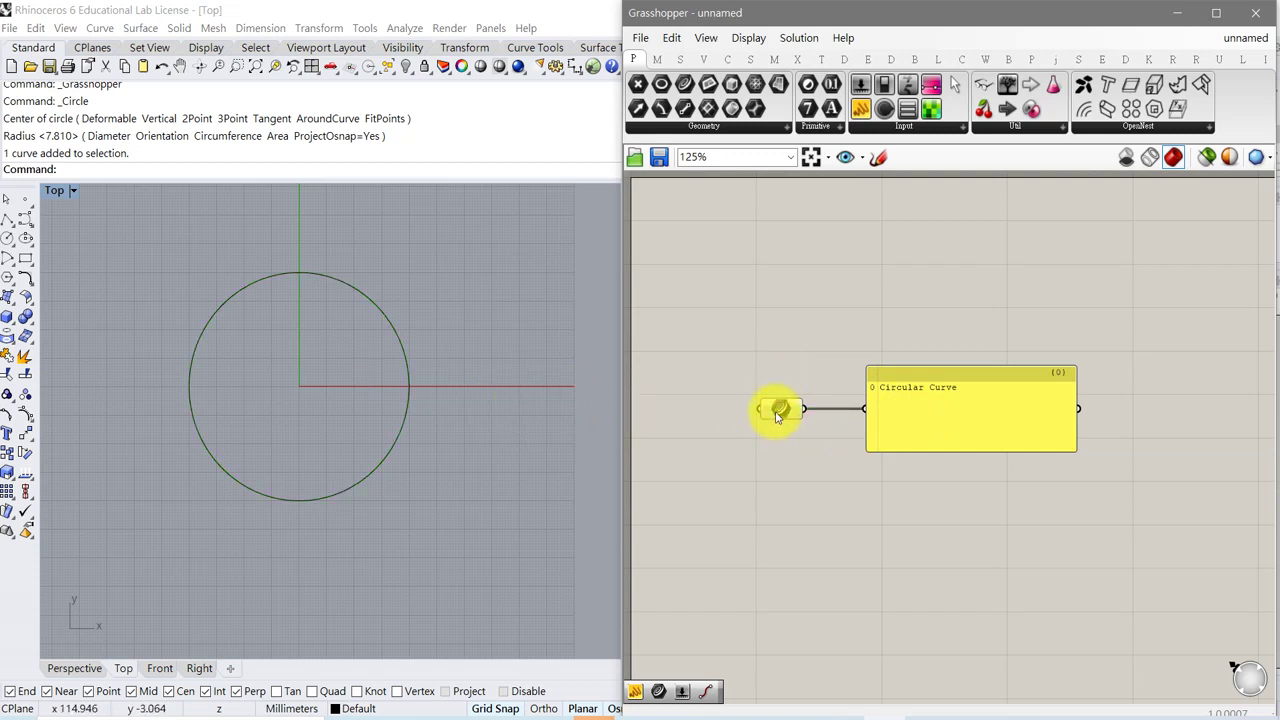
- Delete the Rhino circle to test the internalised curve, and undo the deletion
left_click(395, 445)
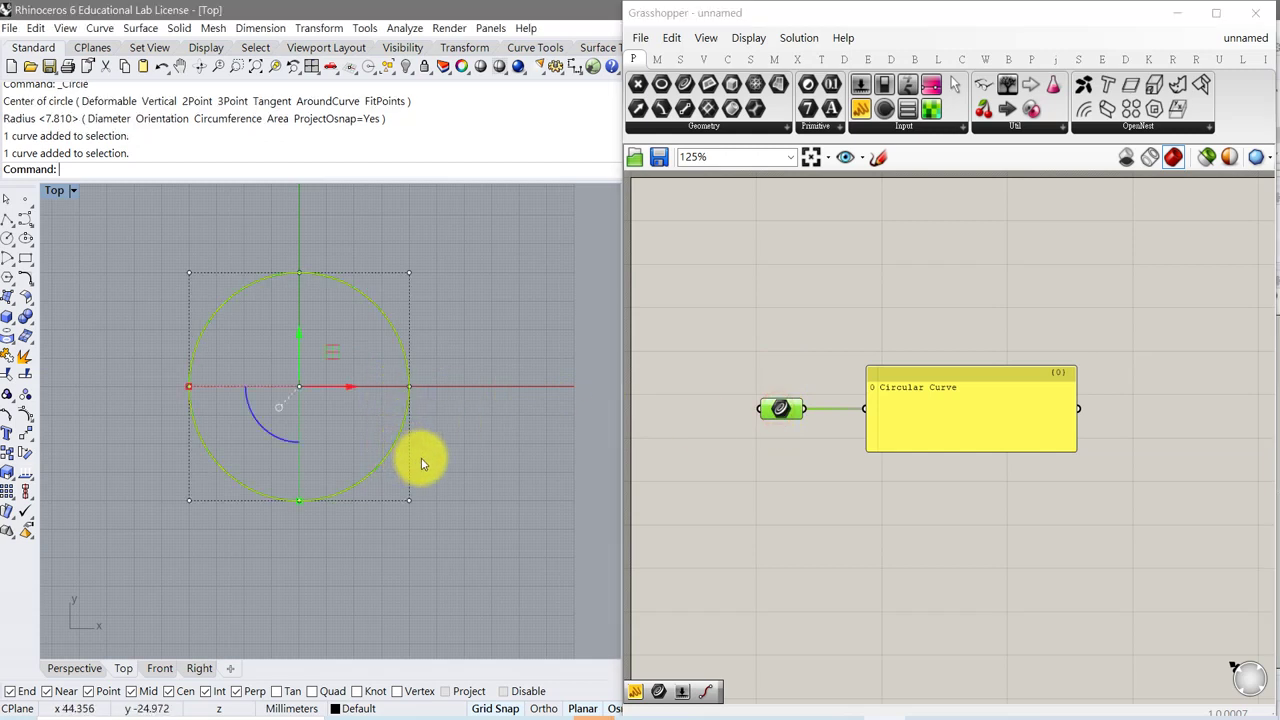
key("Delete")
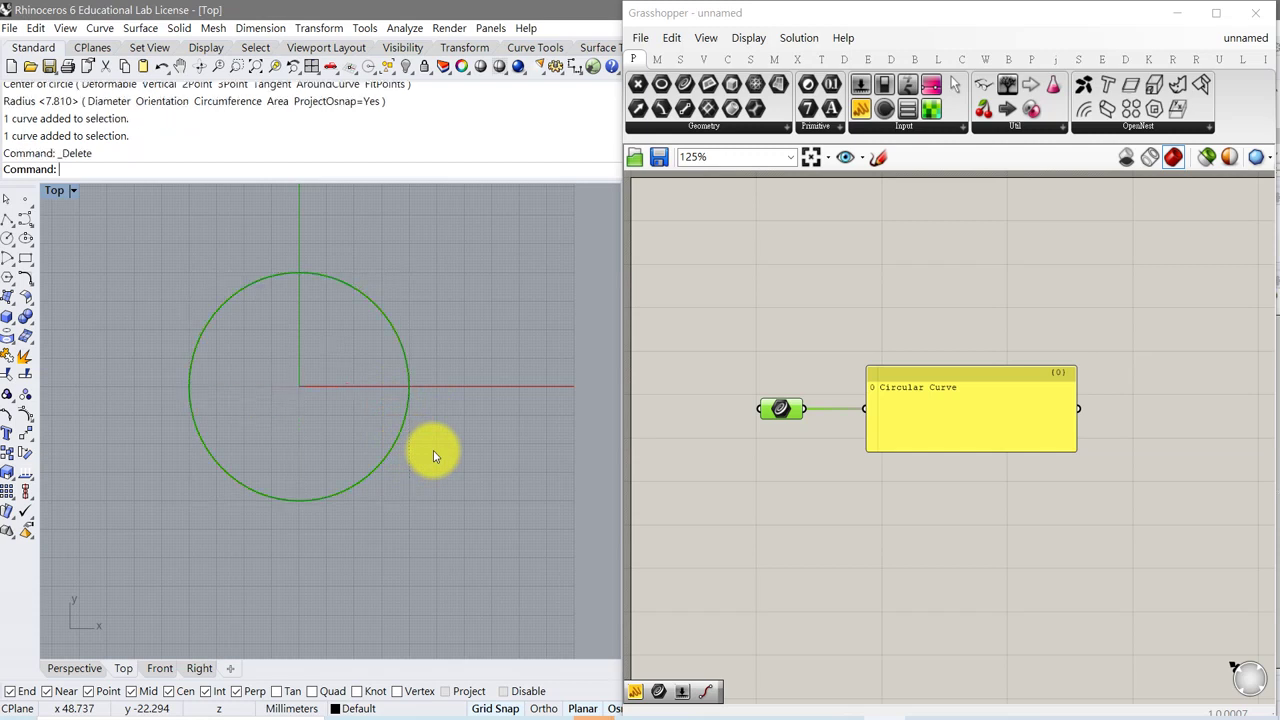
mouse_move(783, 418)
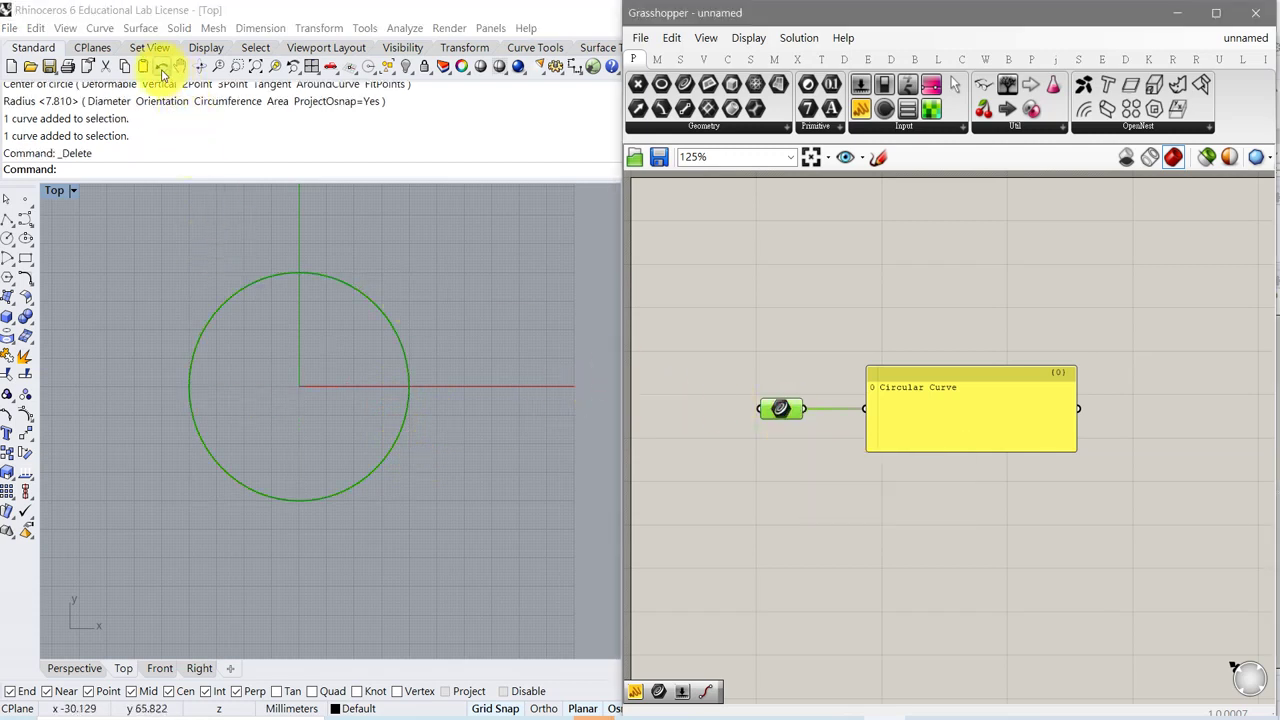
left_click(161, 66)
left_click(712, 272)
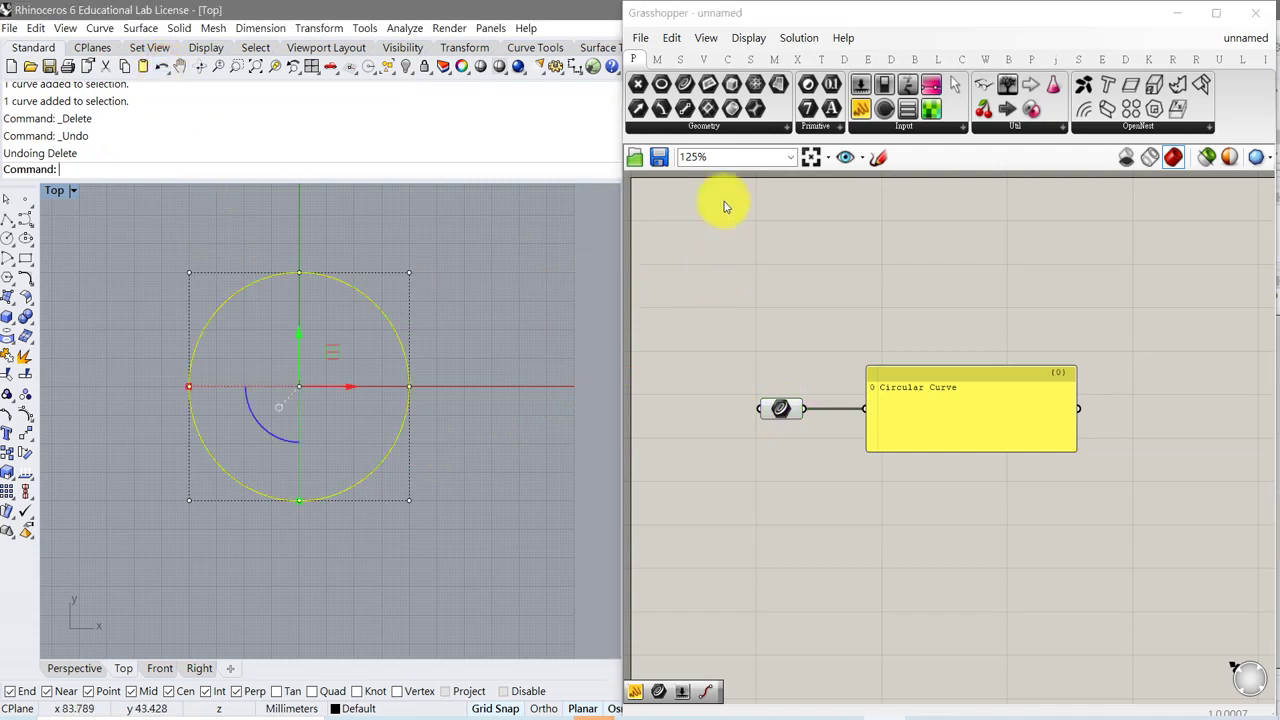
- Place a second Curve parameter above the internalised one and reference the Rhino circle in it
left_click_drag(689, 108, 773, 335)
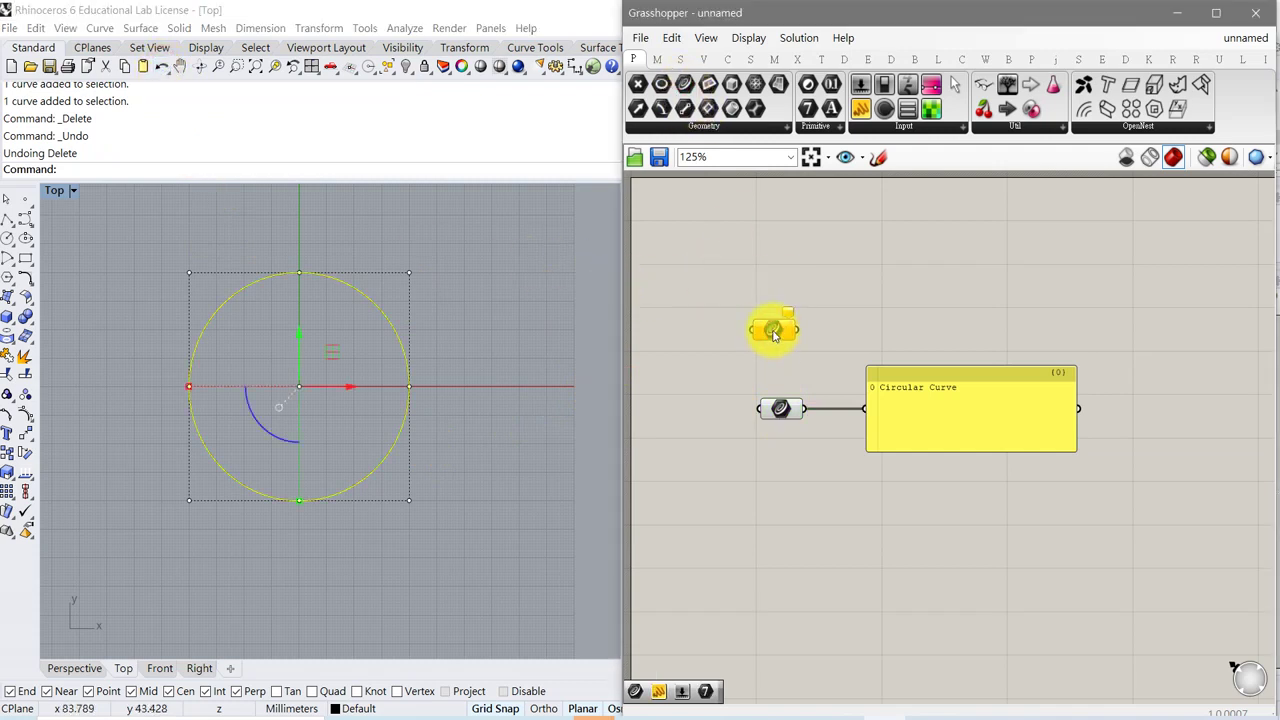
right_click(773, 333)
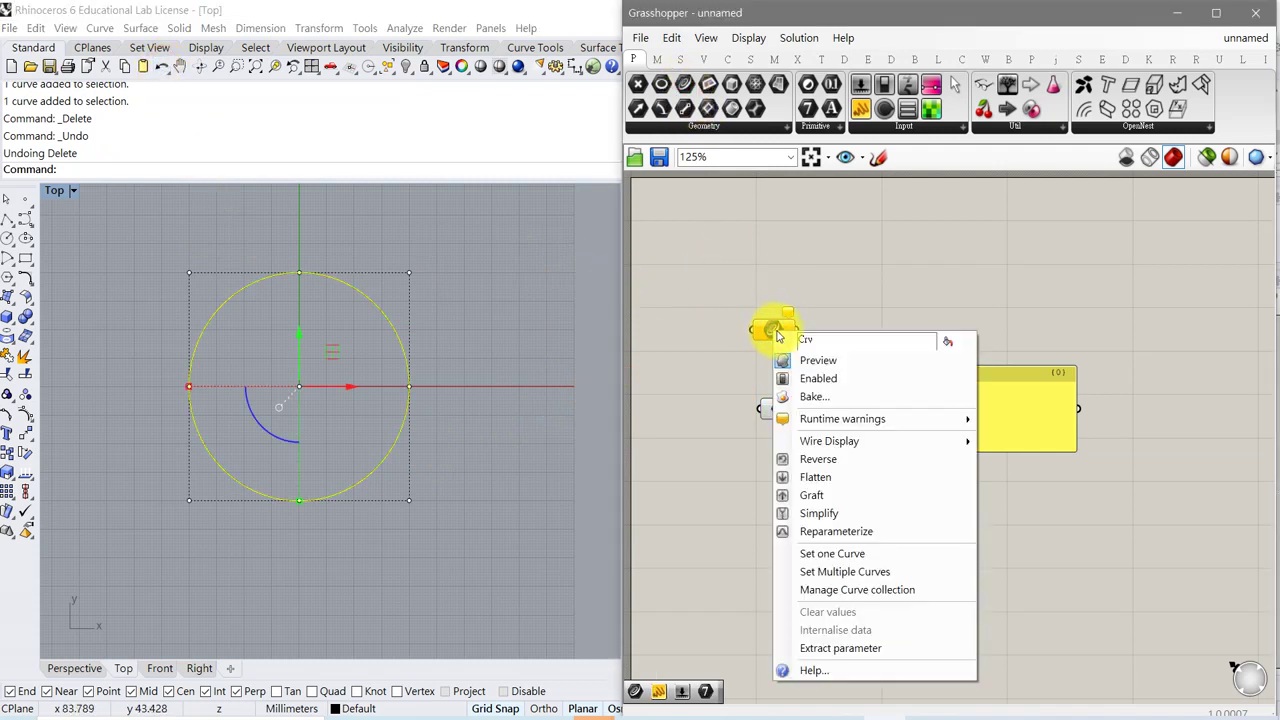
left_click(812, 554)
left_click(384, 368)
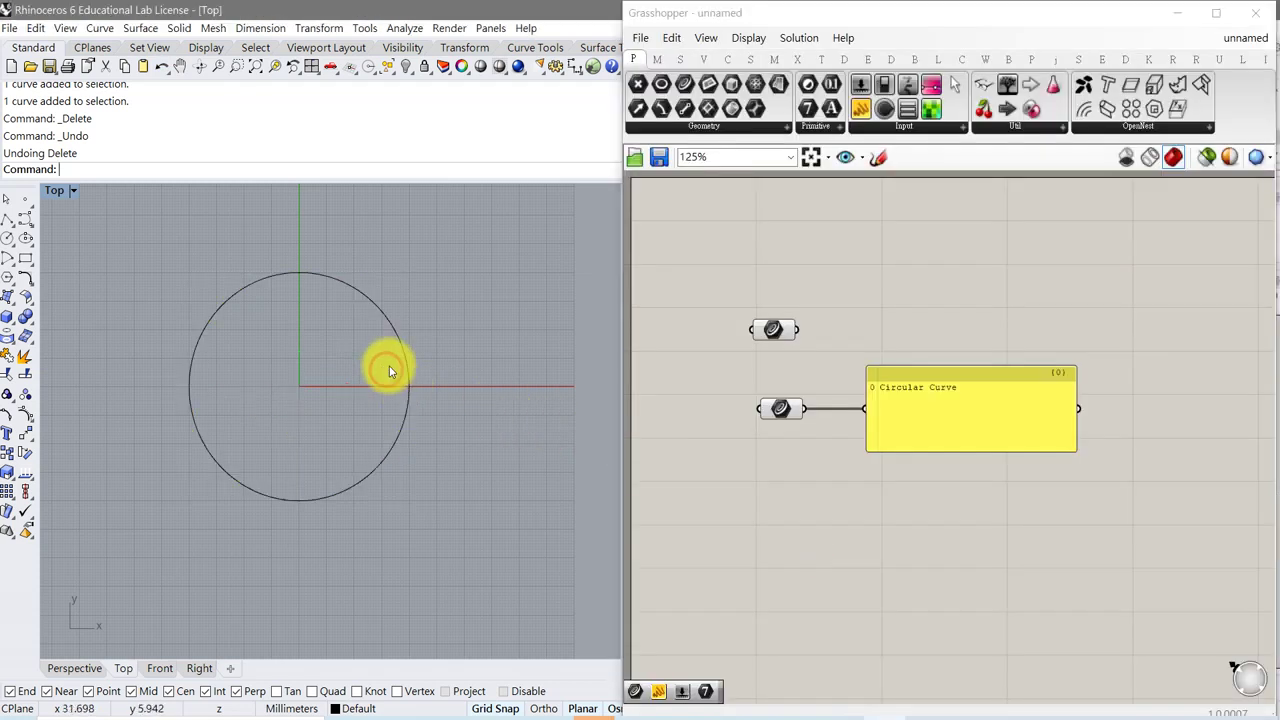
- Shorten the panel, copy it above the original, and wire the second Curve parameter into the copy
left_click_drag(932, 450, 925, 385)
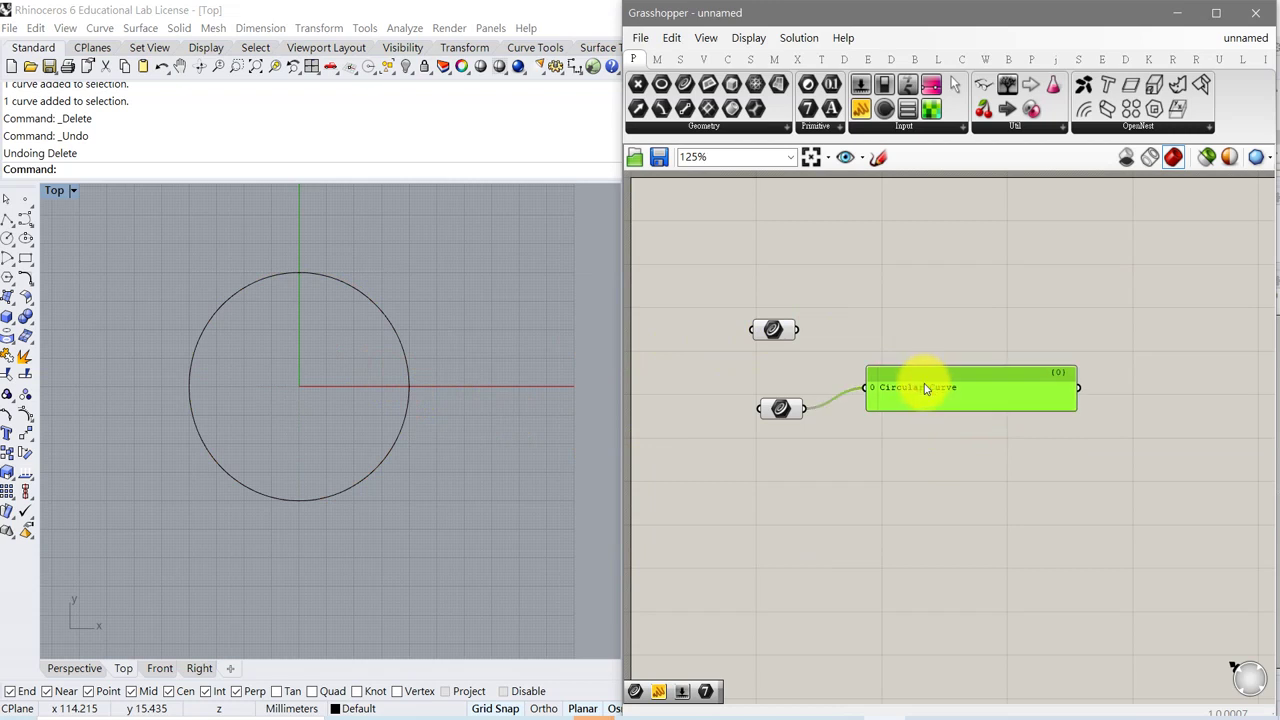
left_click_drag(931, 386, 908, 320, "alt")
left_click_drag(797, 329, 859, 335)
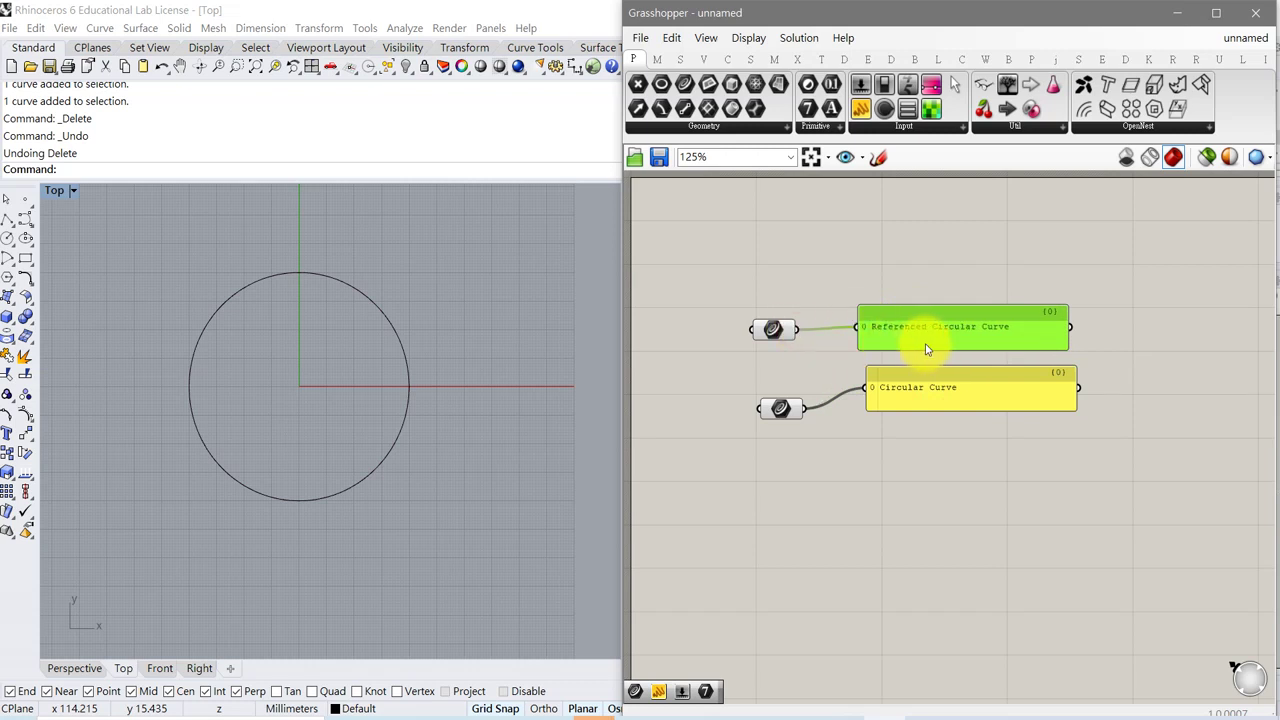
scroll(924, 349, "up", 2)
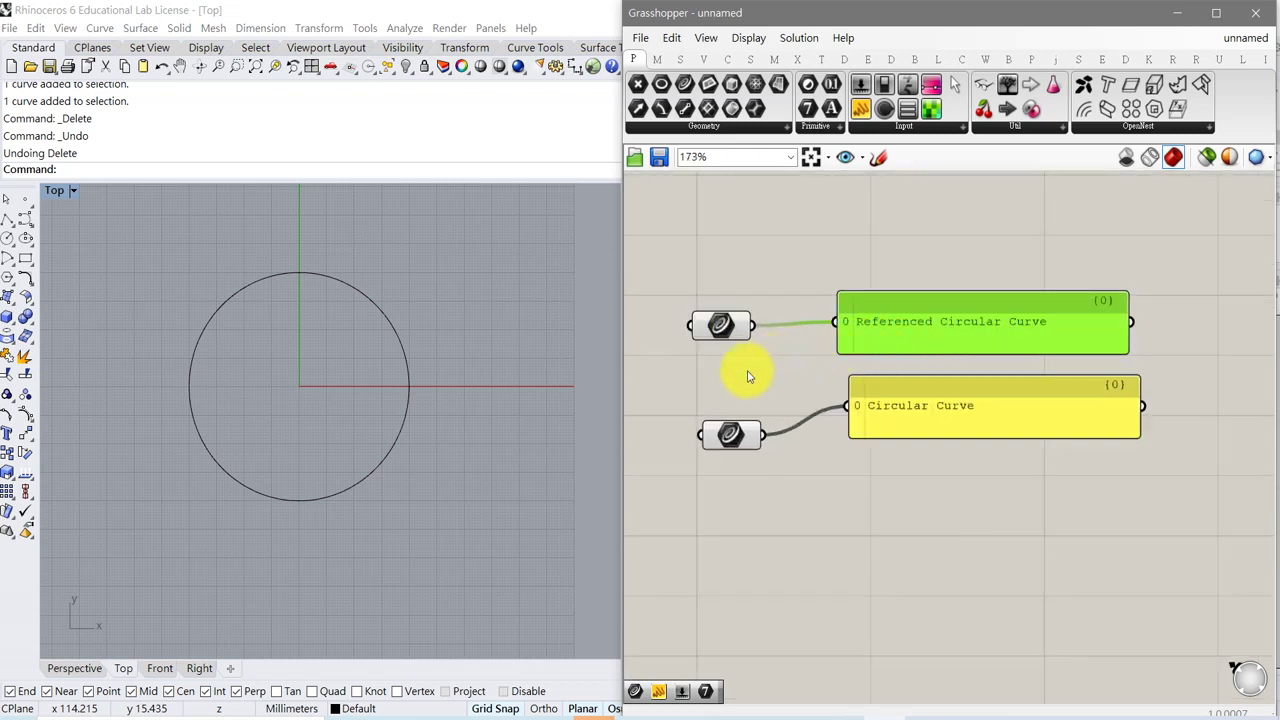
- Delete the Rhino circle to compare both parameters, and move the internalised Curve parameter up closer to its panel's level
left_click(407, 413)
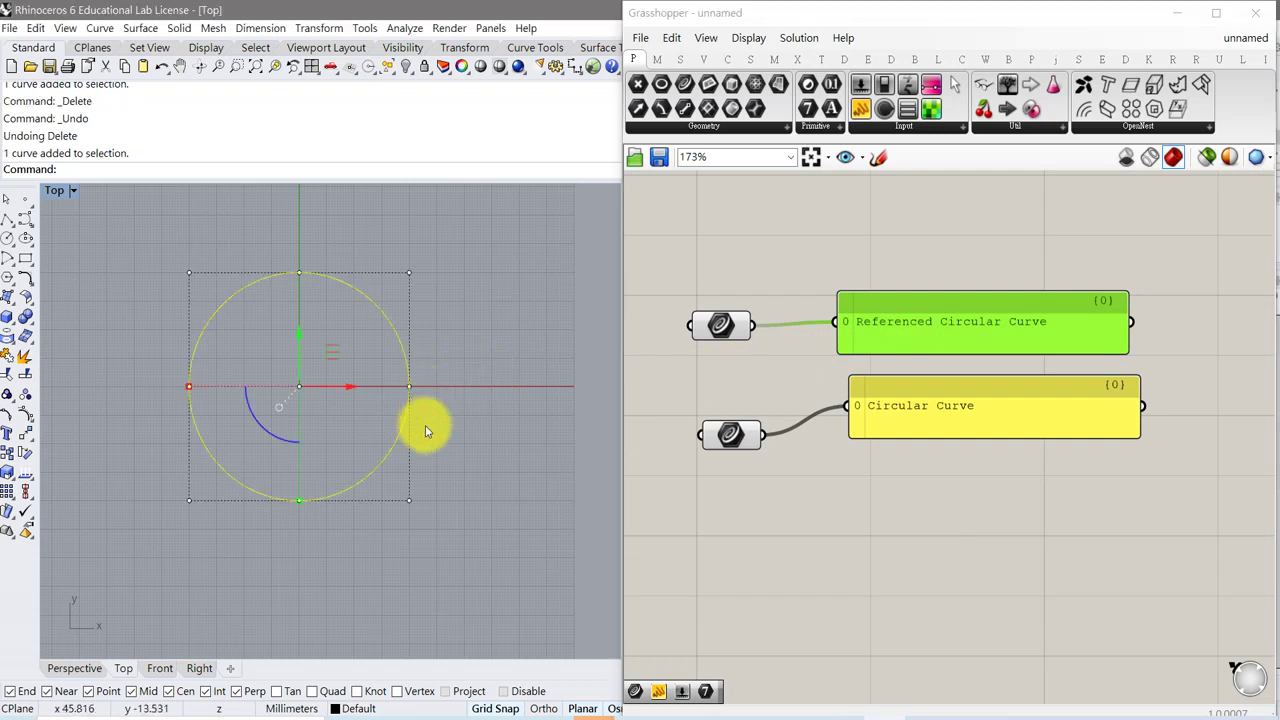
key("Delete")
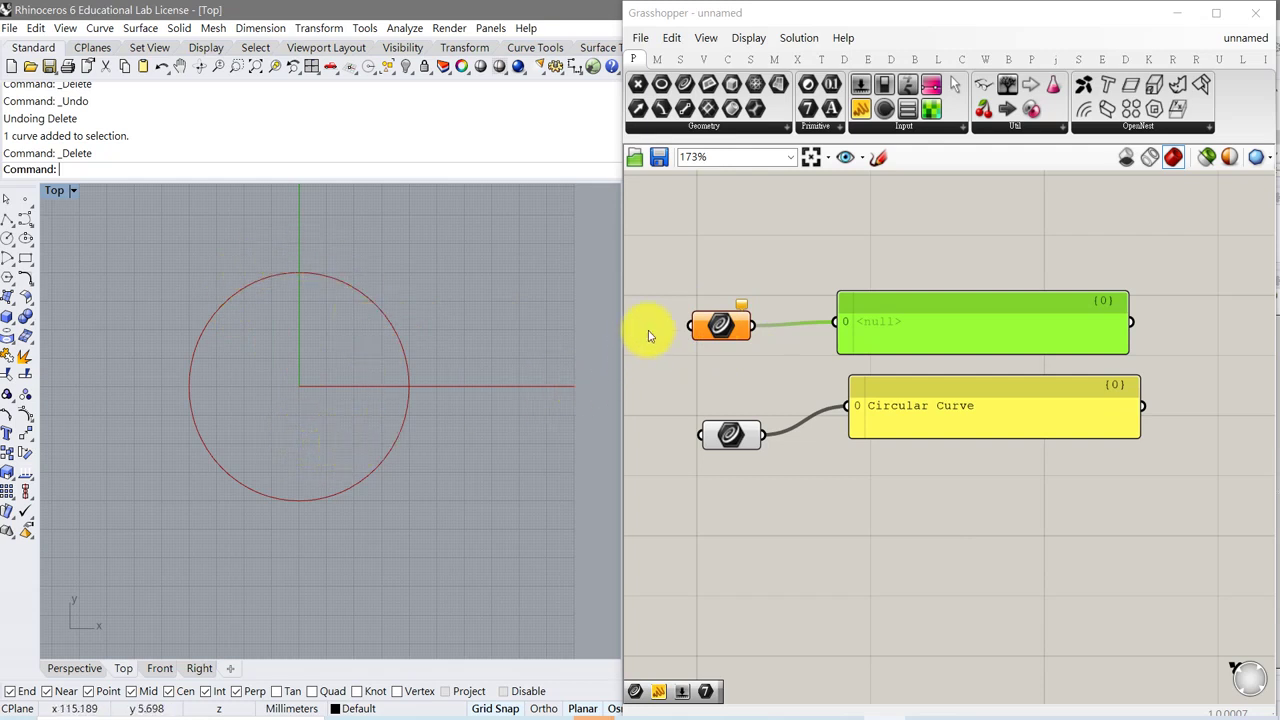
left_click_drag(803, 330, 894, 334)
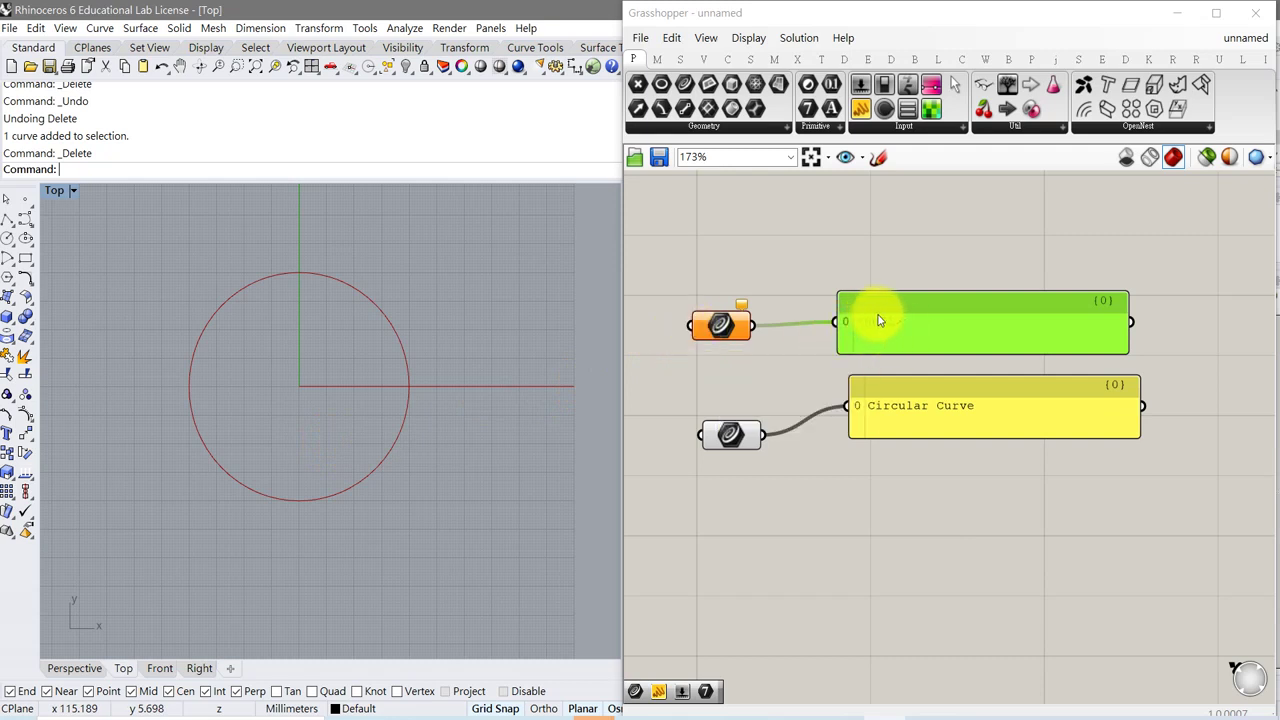
left_click_drag(744, 450, 745, 420)
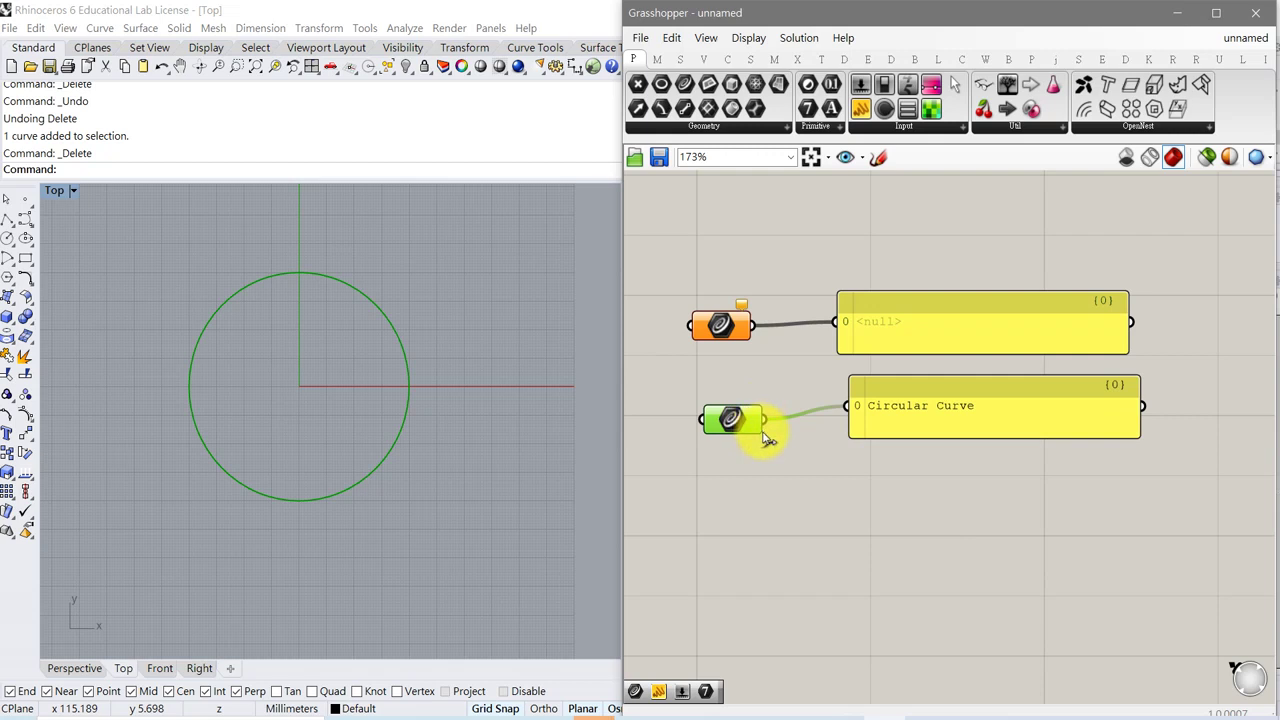
- Arrange the referenced Curve parameter beside its panel, and align the Circular Curve panel with the internalised Curve parameter
left_click_drag(889, 334, 865, 306)
left_click_drag(740, 333, 740, 301)
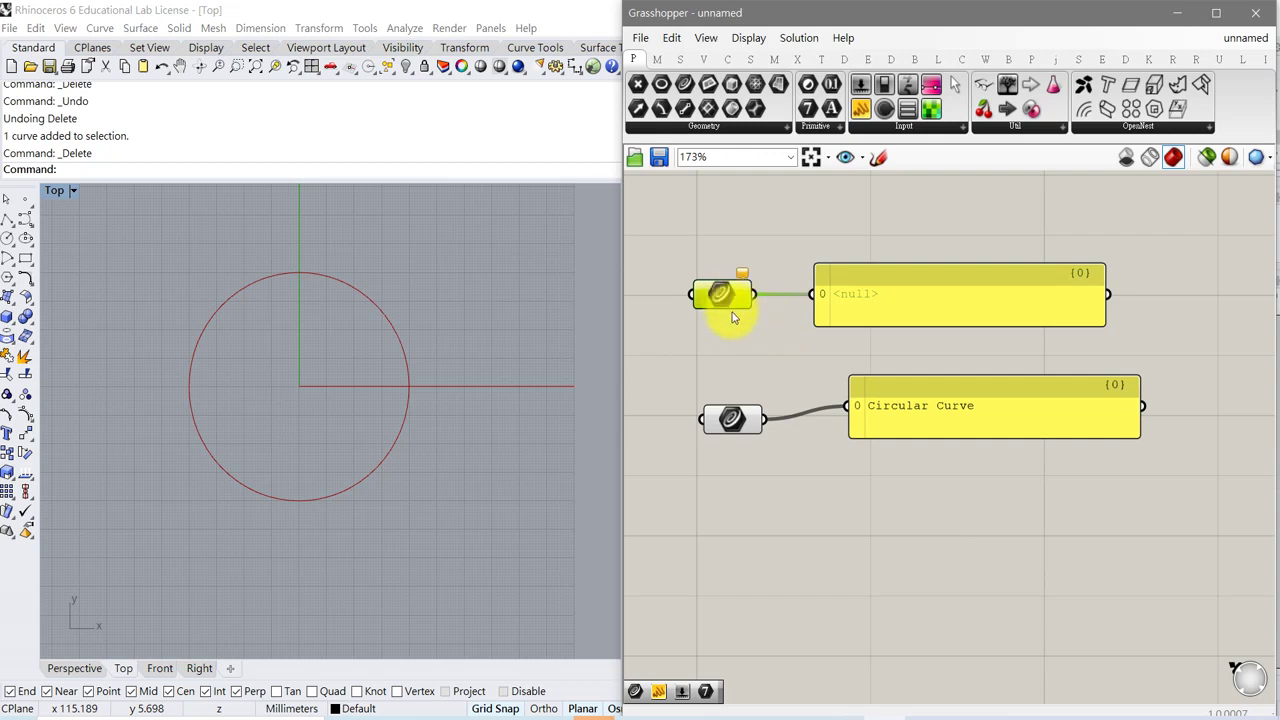
left_click_drag(737, 290, 763, 292)
left_click(826, 292)
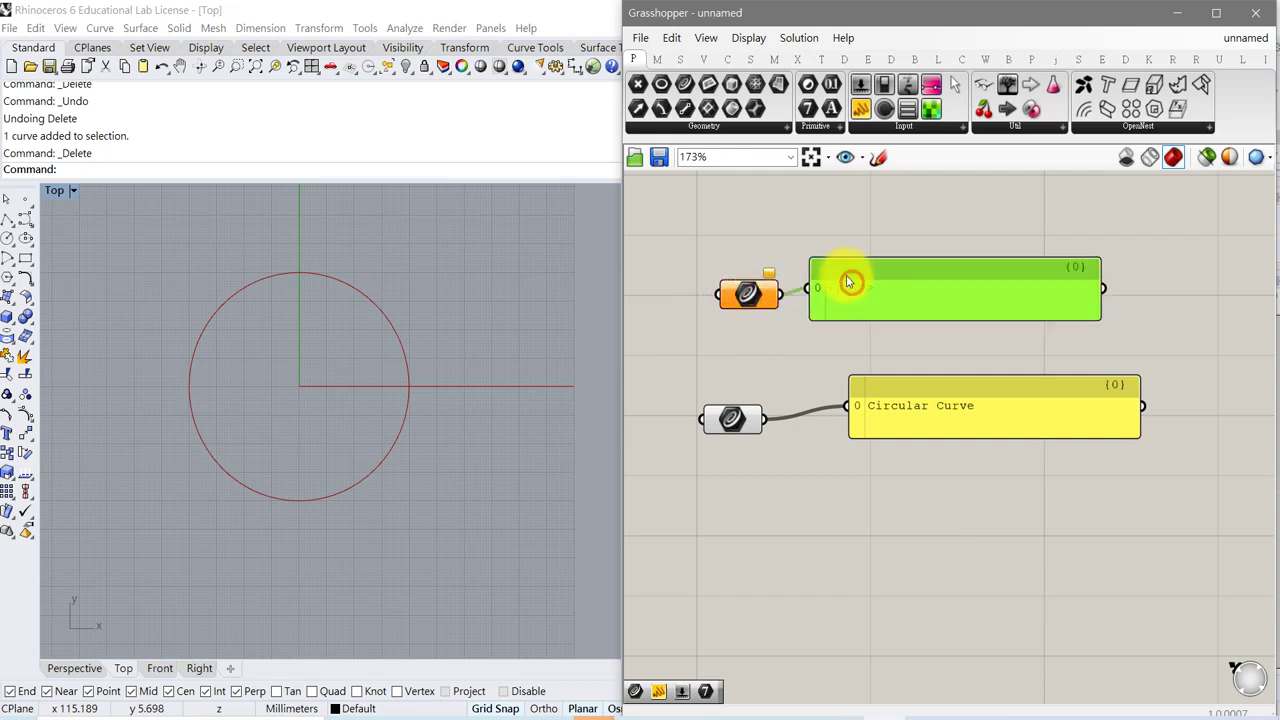
right_click_drag(794, 314, 767, 297)
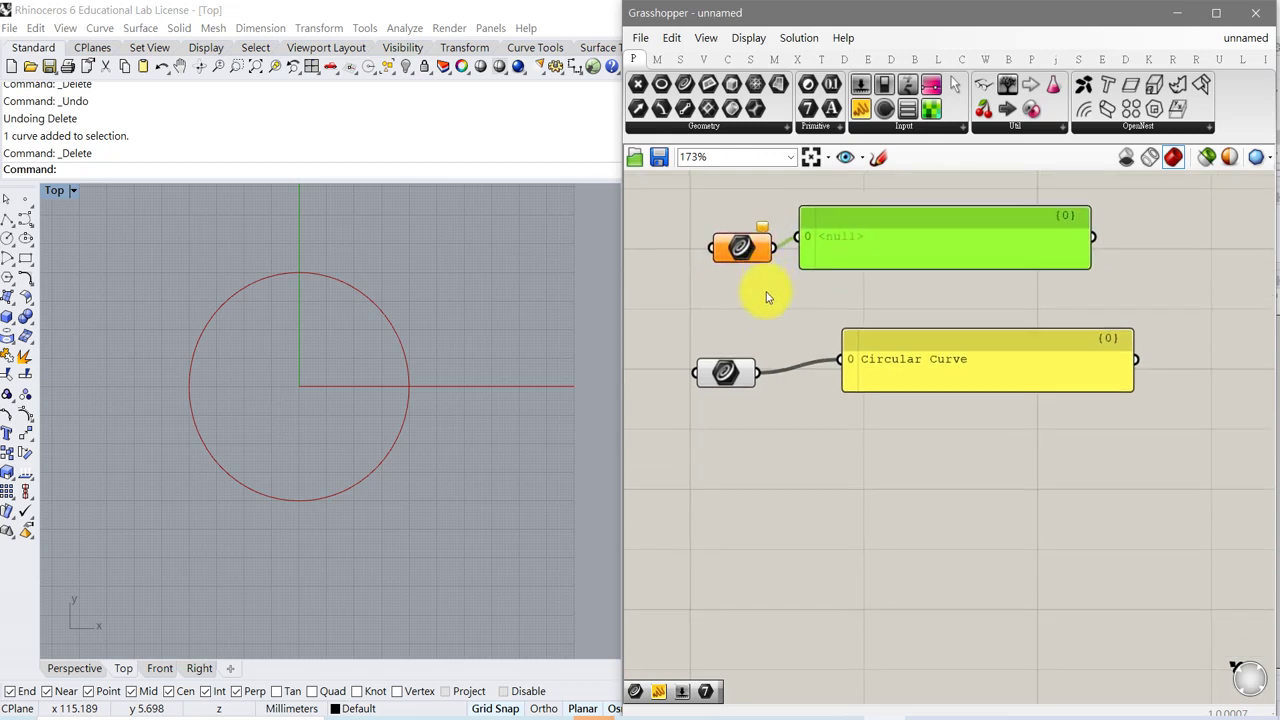
left_click(900, 366)
right_click_drag(823, 434, 776, 403)
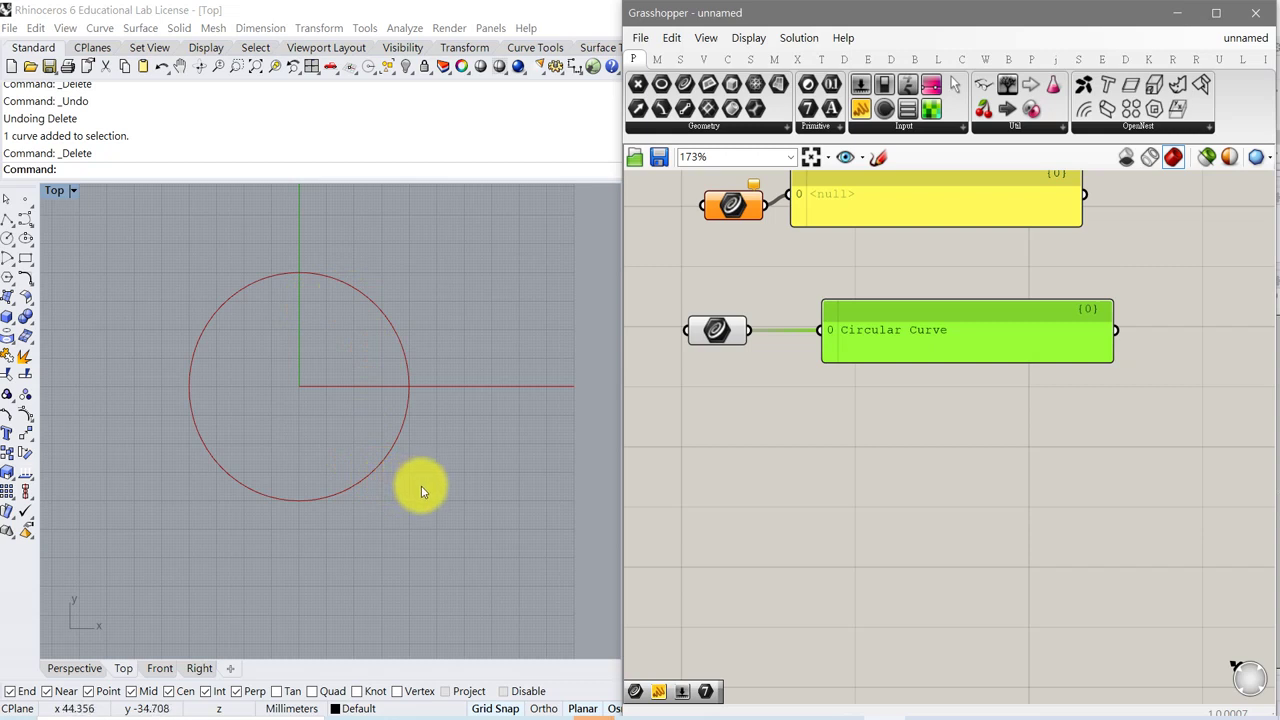
- Add the Bifocals component to label components with their names, park it beside the referenced Curve parameter, and lower the internalised Curve parameter
left_click_drag(716, 330, 716, 348)
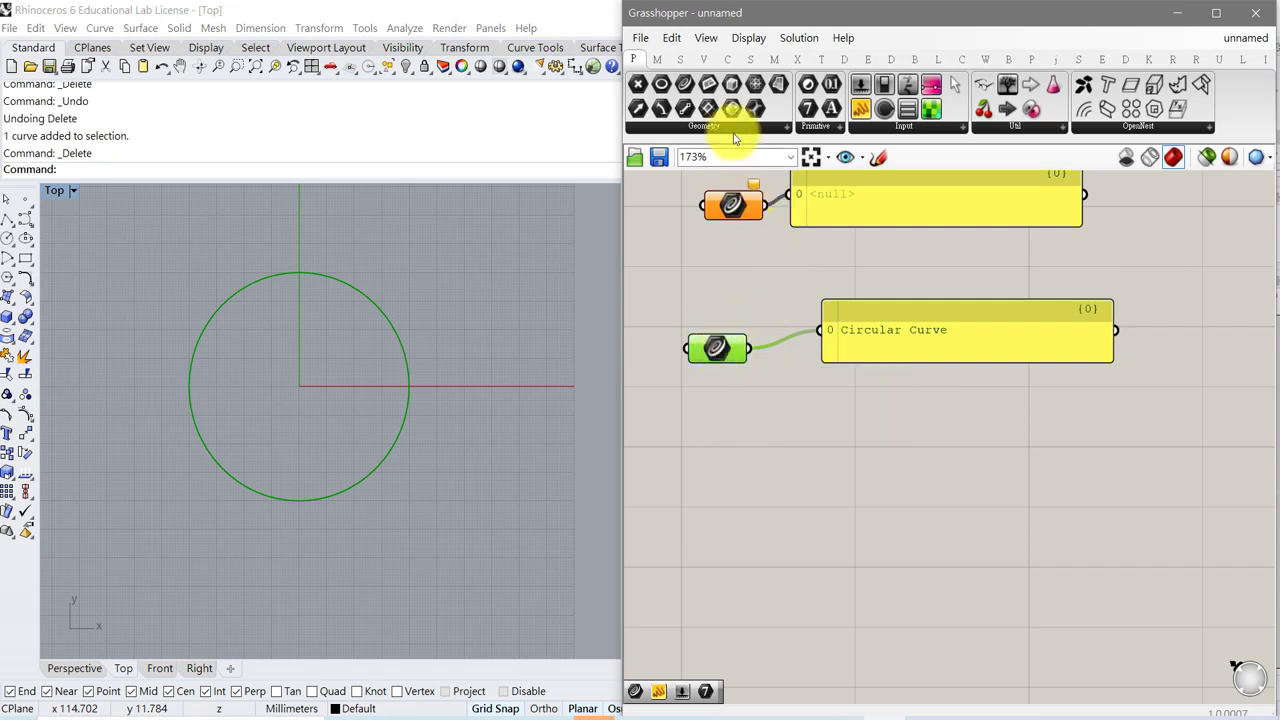
left_click(730, 60)
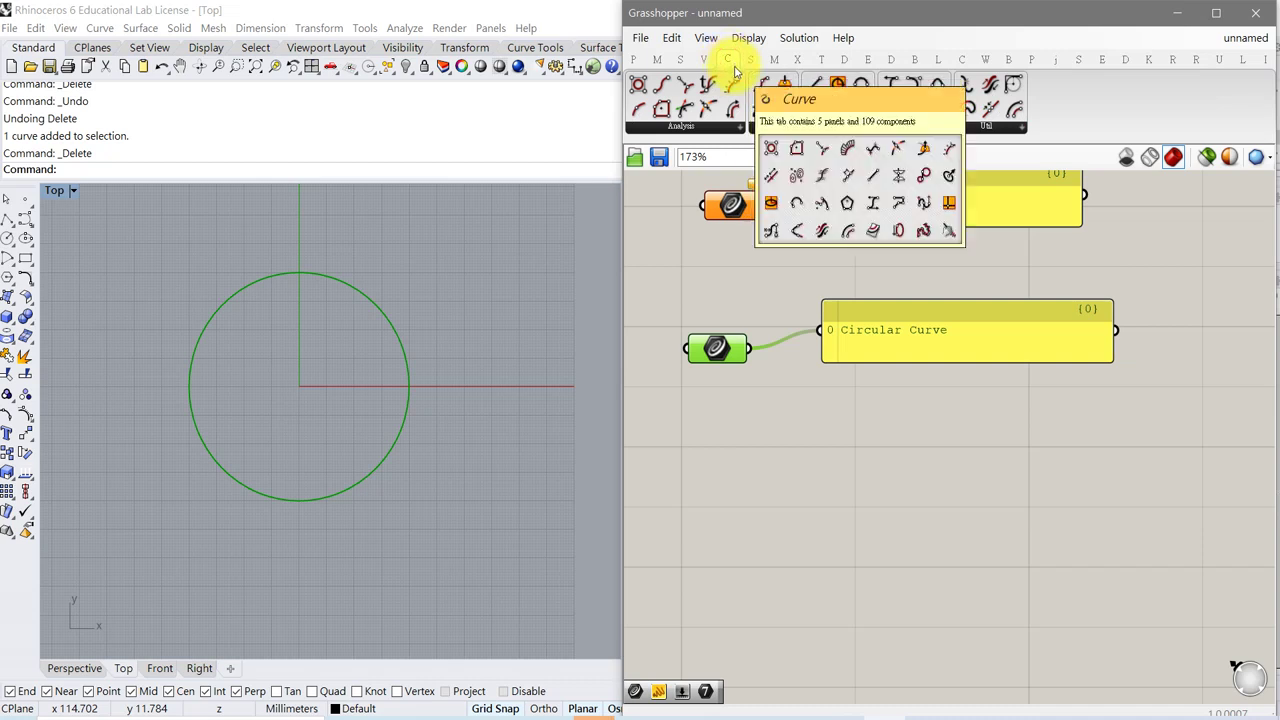
double_click(714, 257)
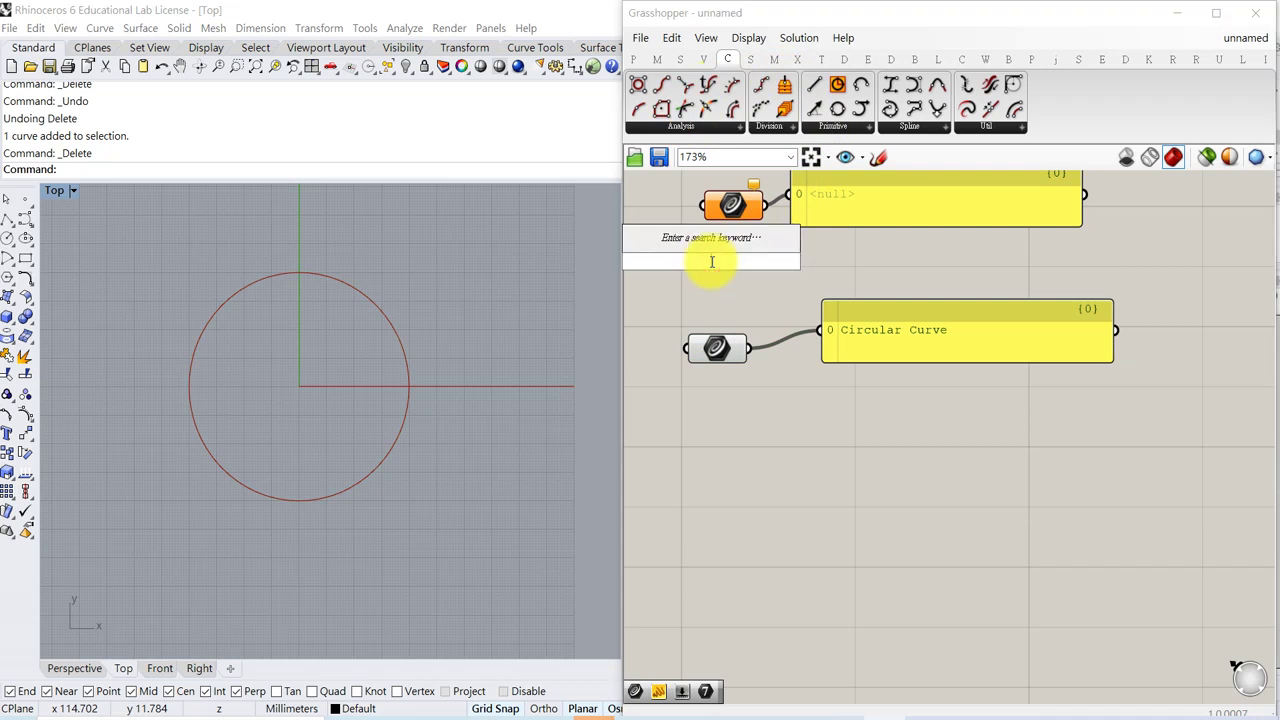
type("curve")
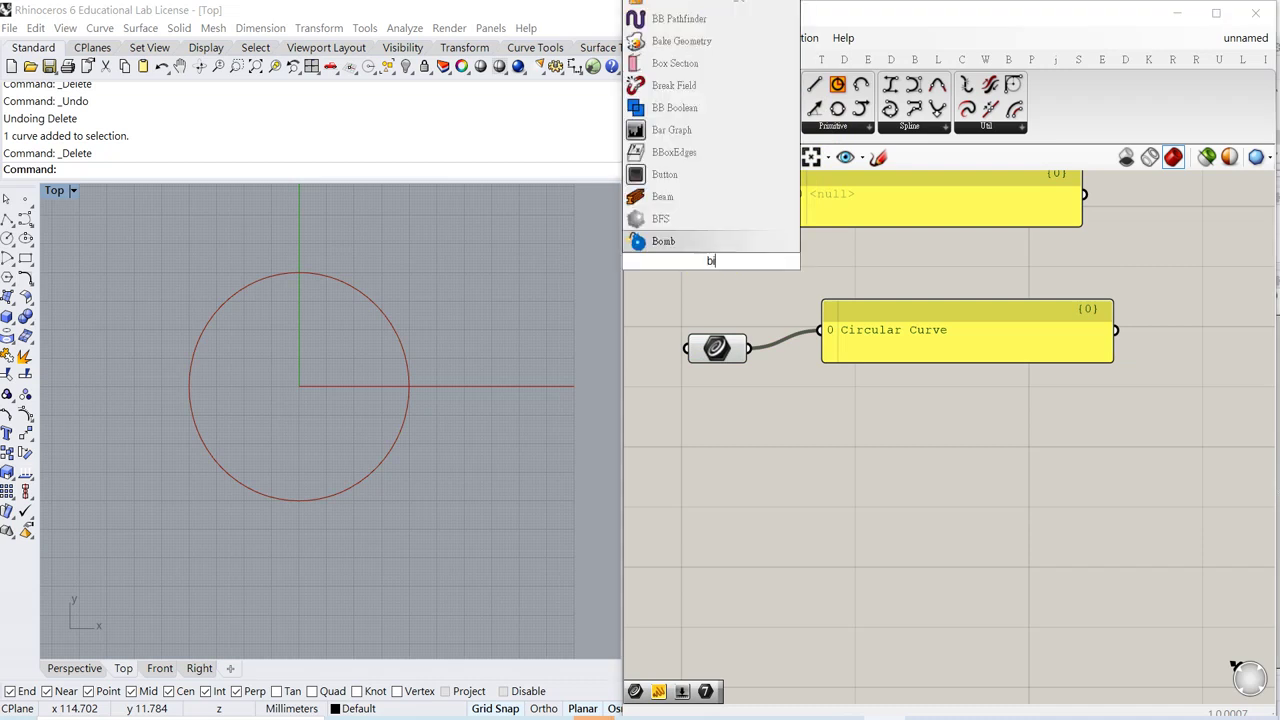
key("Return")
left_click_drag(714, 265, 640, 177)
left_click_drag(717, 347, 716, 376)
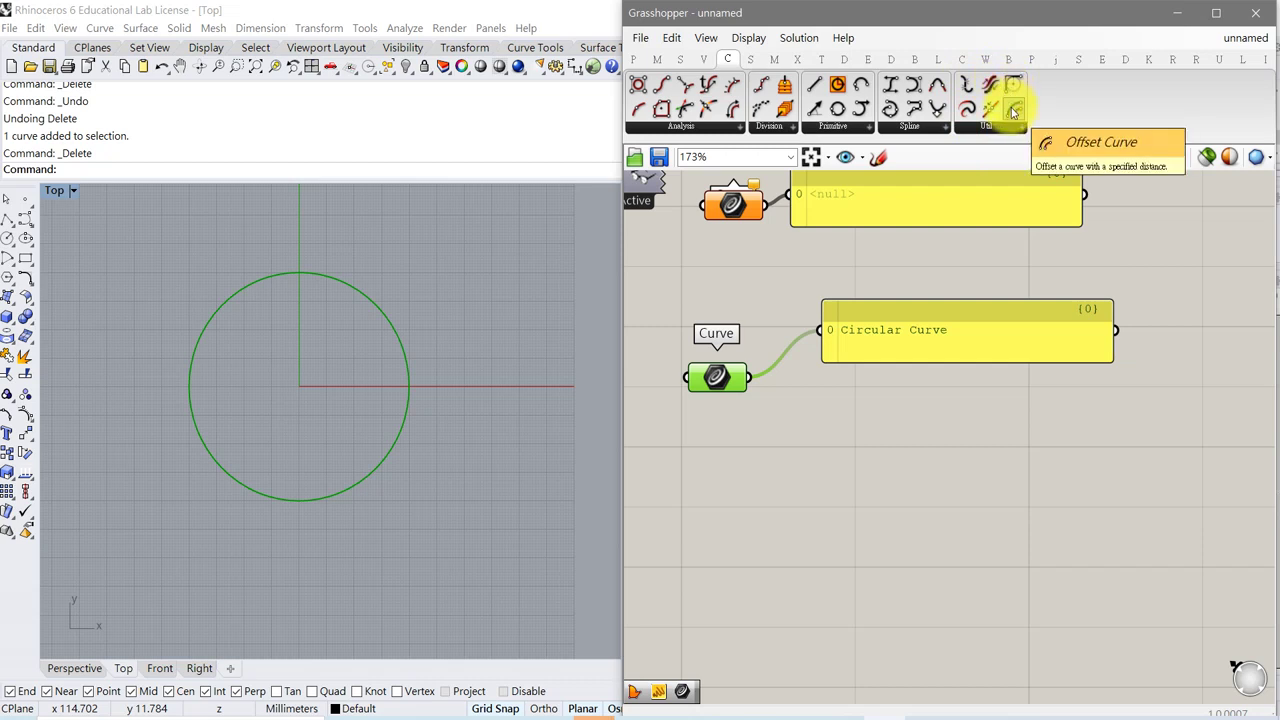
- Place an Offset Curve component beside the internalised Curve parameter, raising the Circular Curve panel to make room
left_click_drag(1013, 112, 845, 476)
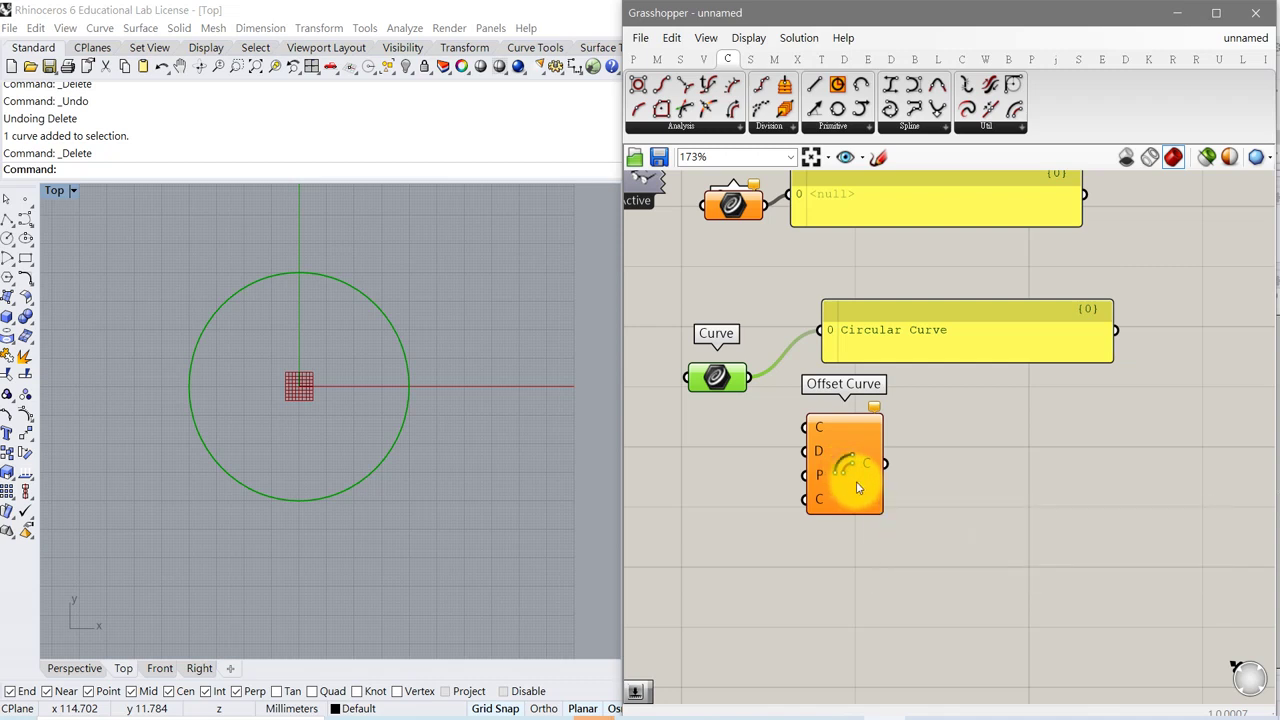
left_click(891, 329)
left_click_drag(891, 323, 891, 269)
left_click_drag(835, 440, 830, 385)
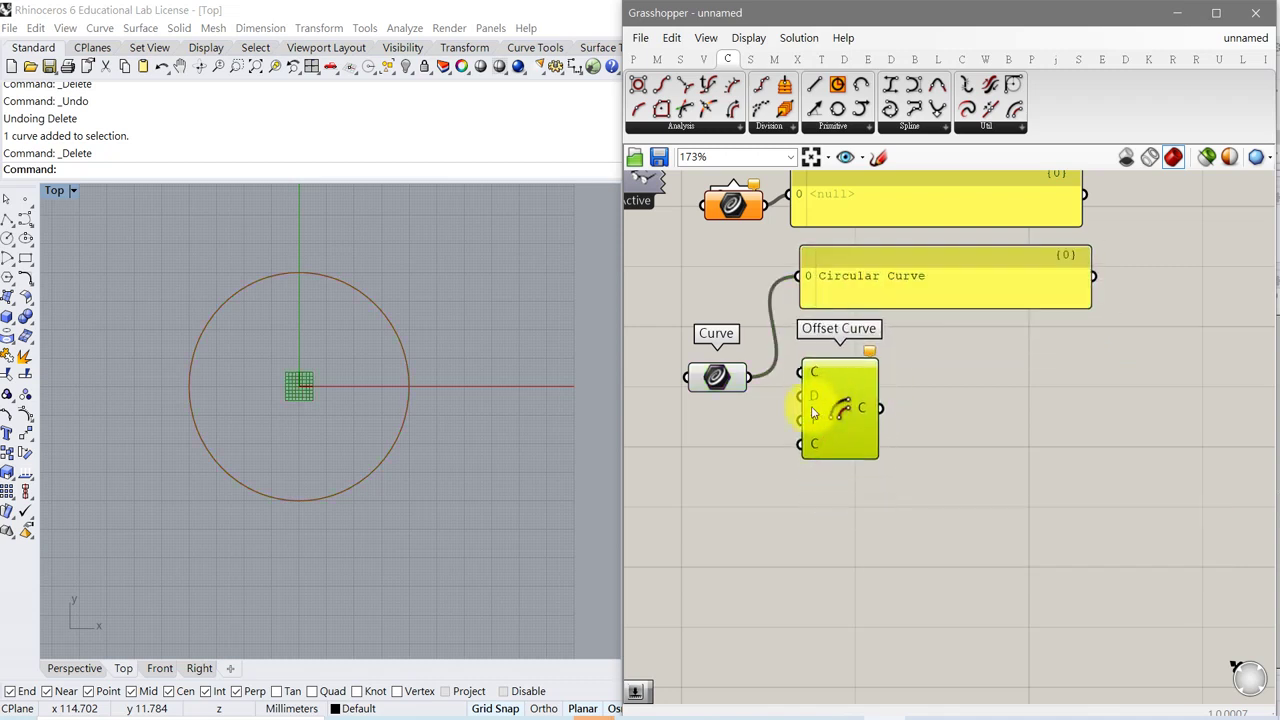
left_click_drag(720, 378, 716, 413)
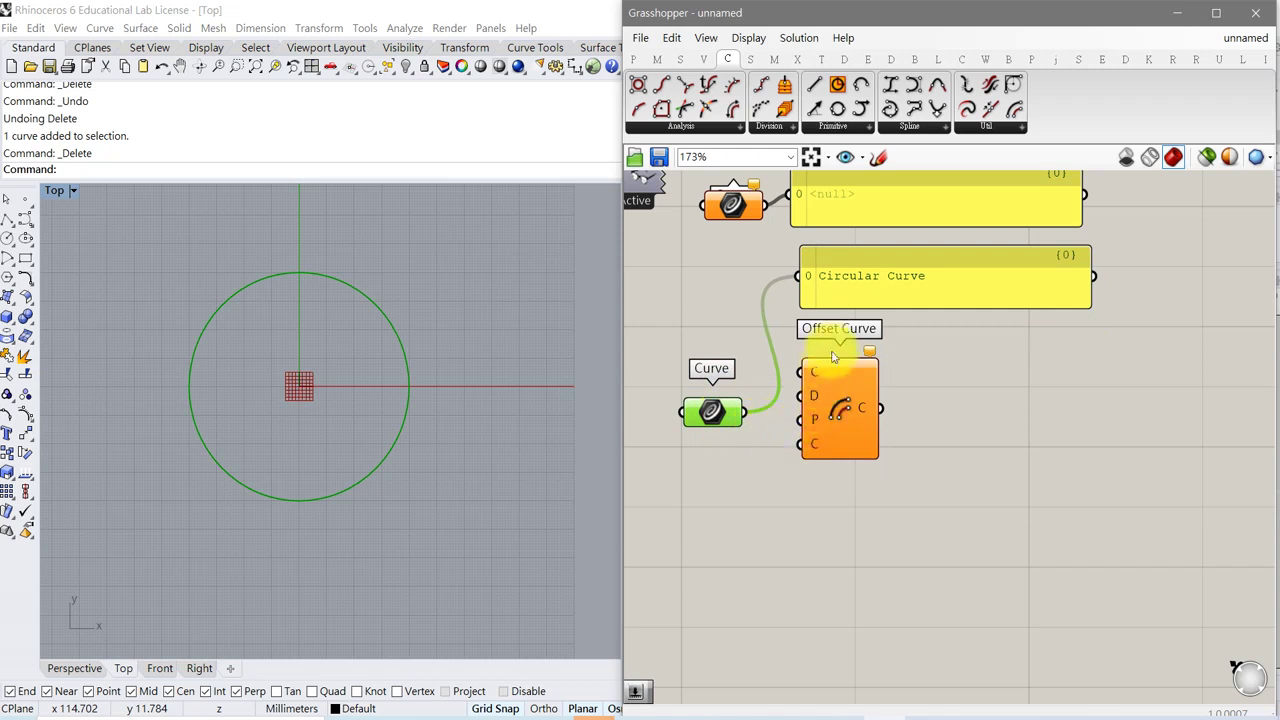
left_click_drag(829, 415, 829, 442)
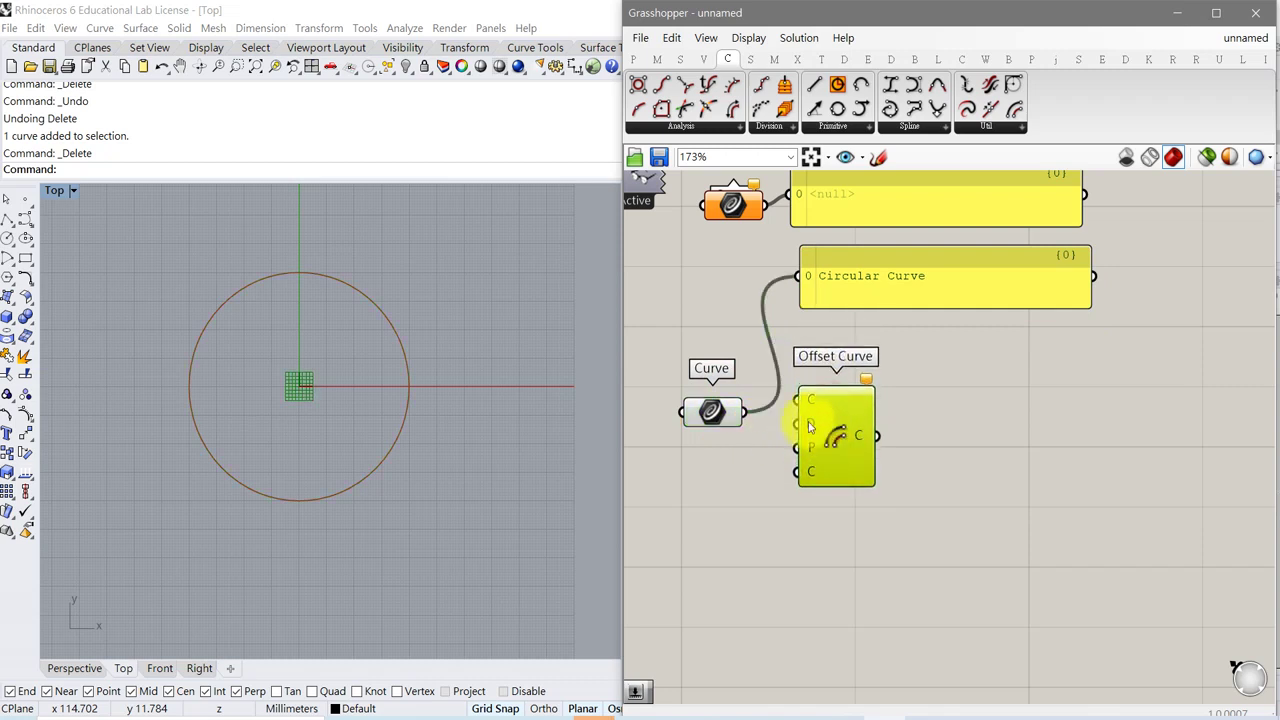
- Wire the internalised Curve parameter into the curve input of Offset Curve, inspect the offset circle, and shift the component slightly down
left_click_drag(745, 411, 837, 428)
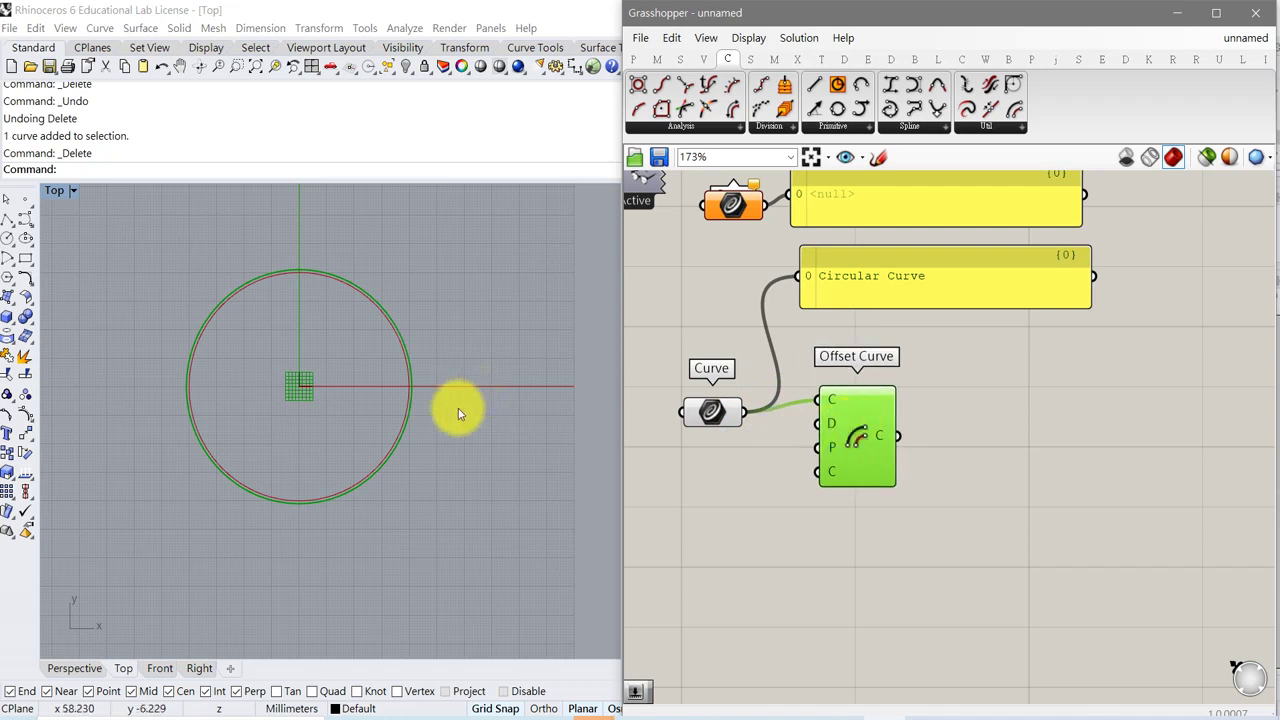
scroll(410, 402, "up", 5)
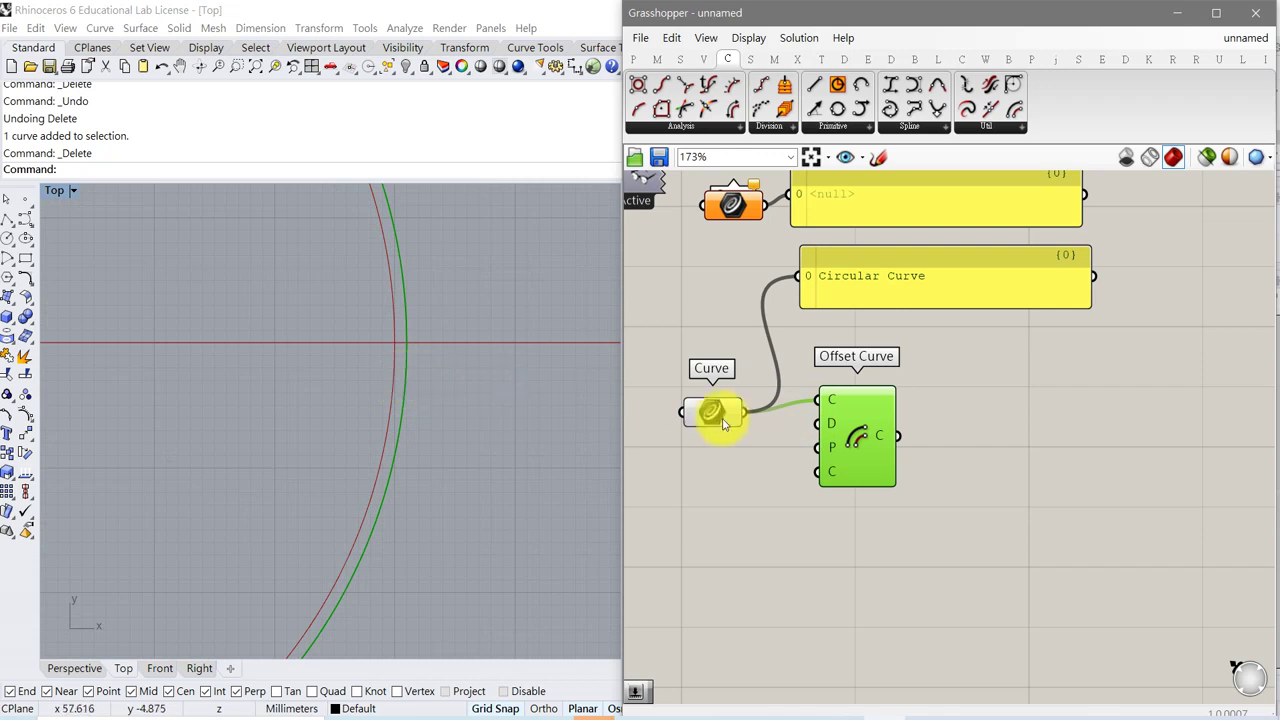
mouse_move(834, 430)
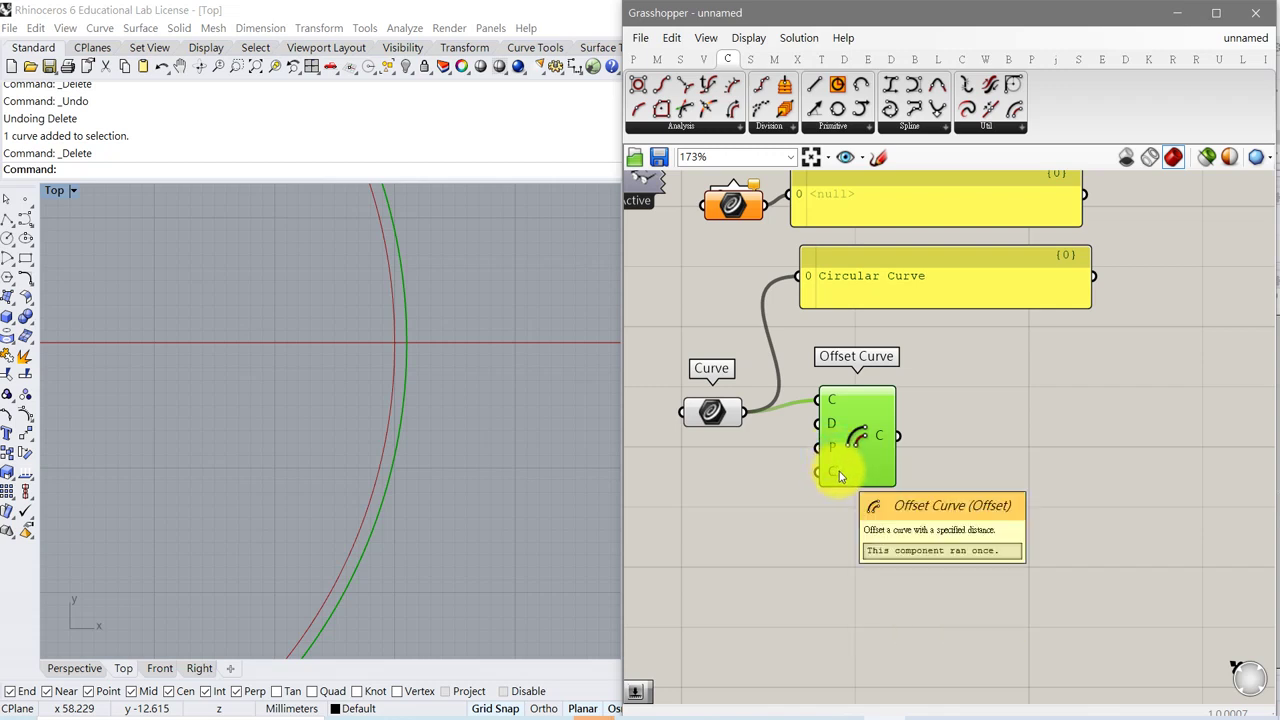
scroll(839, 476, "down", 2)
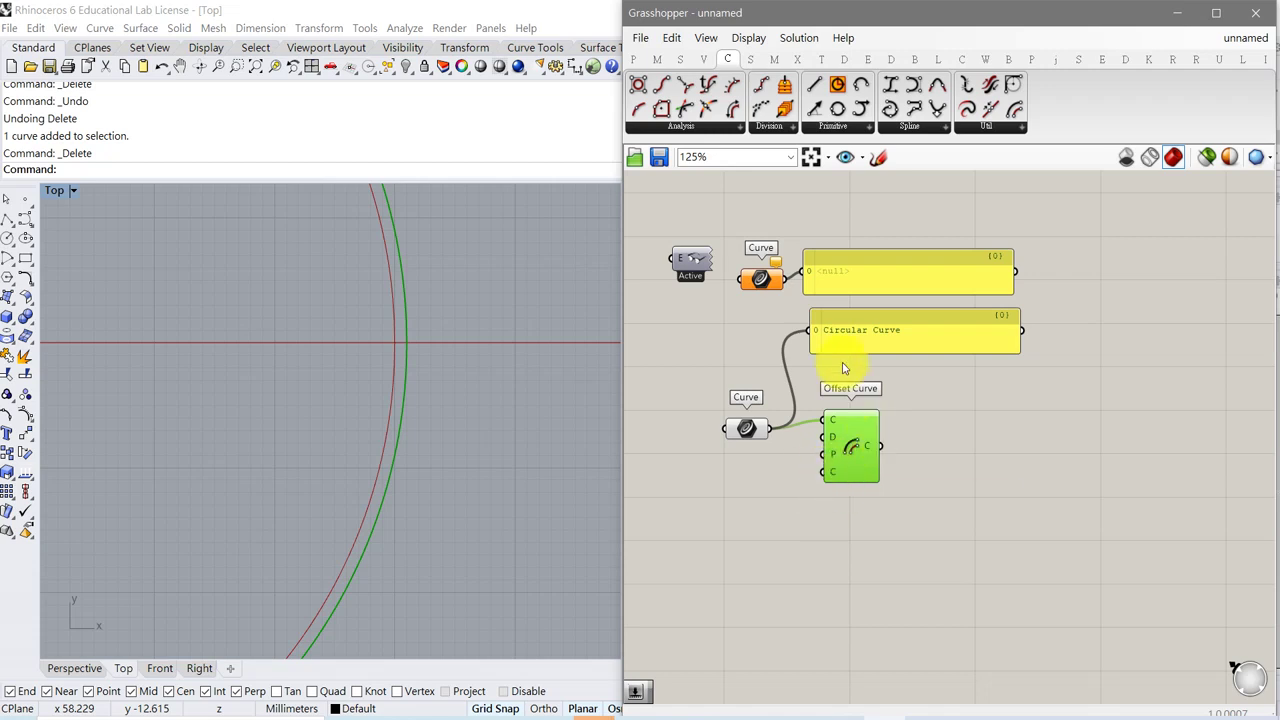
mouse_move(845, 472)
left_mouse_down()
mouse_move(857, 460)
mouse_move(856, 490)
left_mouse_up()
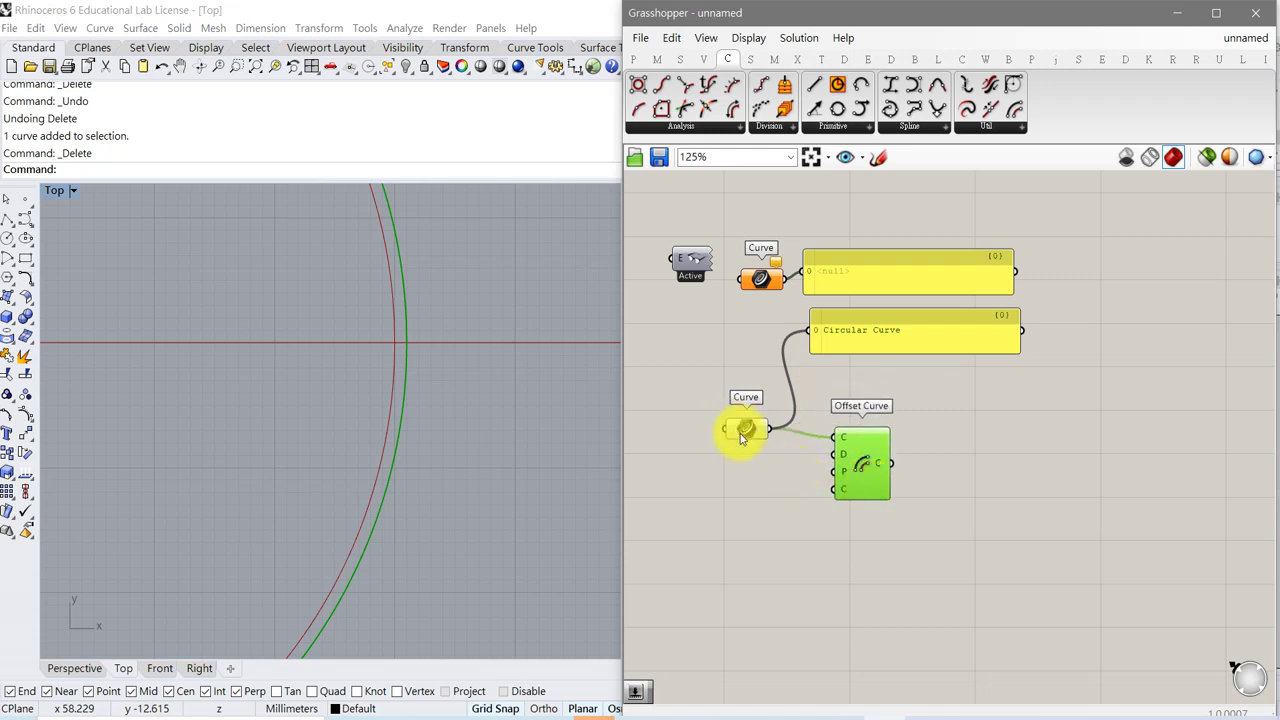
- Add a number slider with value 20 and wire it into the Distance input of Offset Curve
scroll(442, 492, "down", 5)
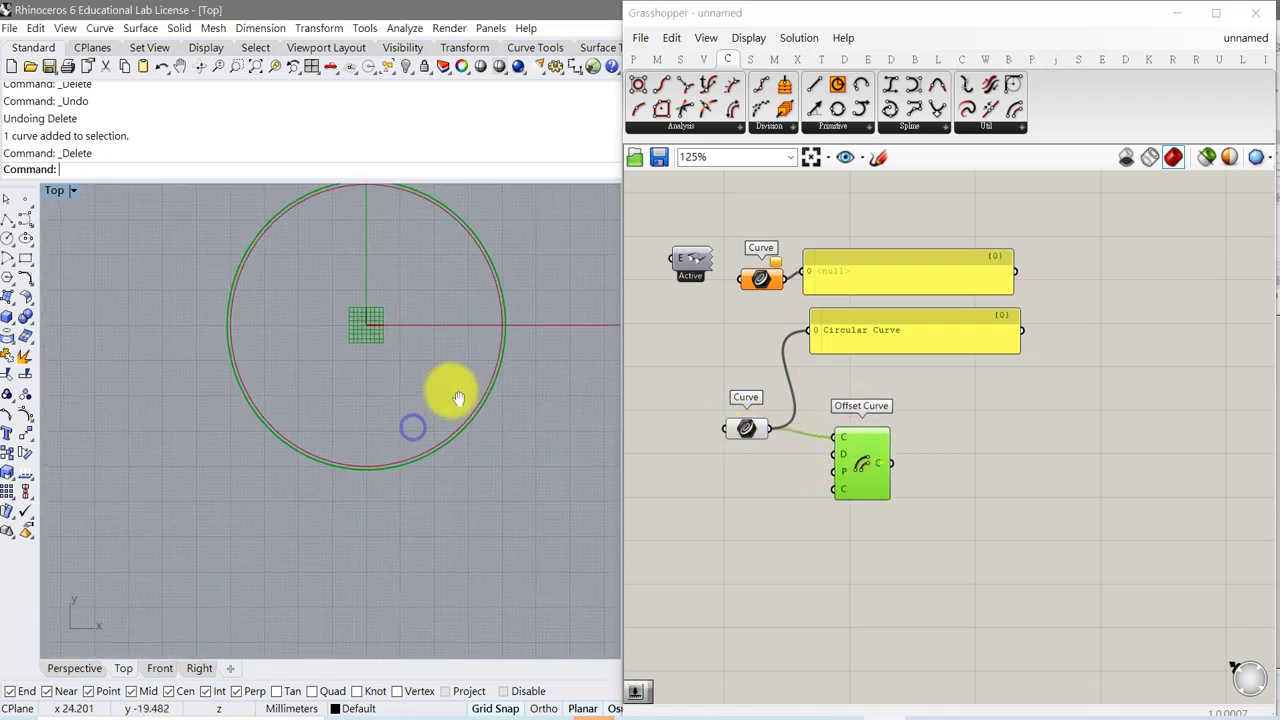
right_click_drag(430, 428, 386, 423)
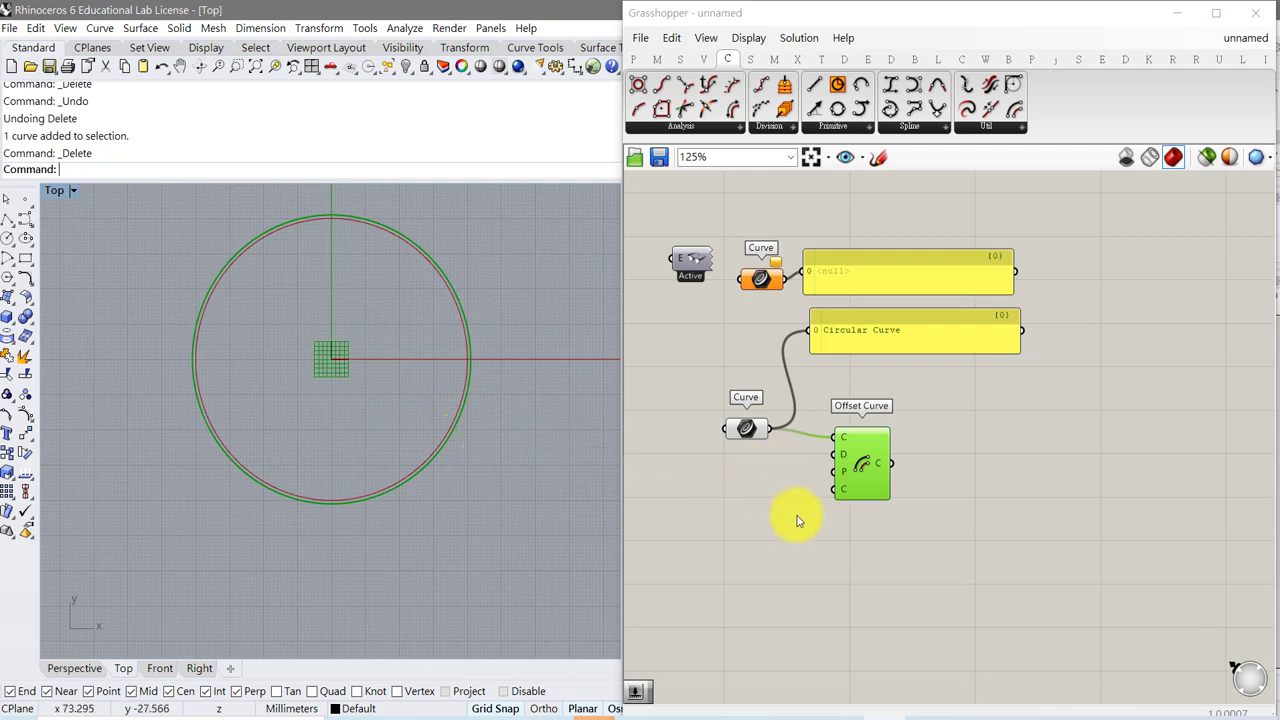
double_click(733, 500)
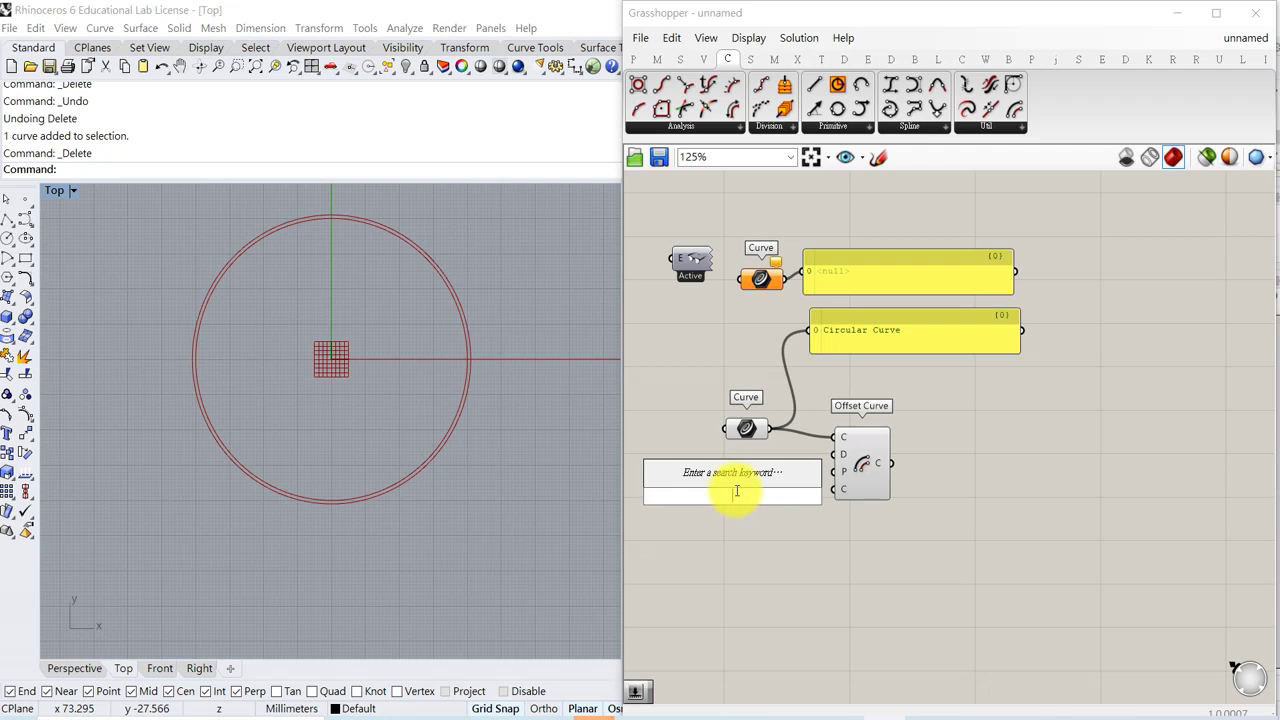
type("20")
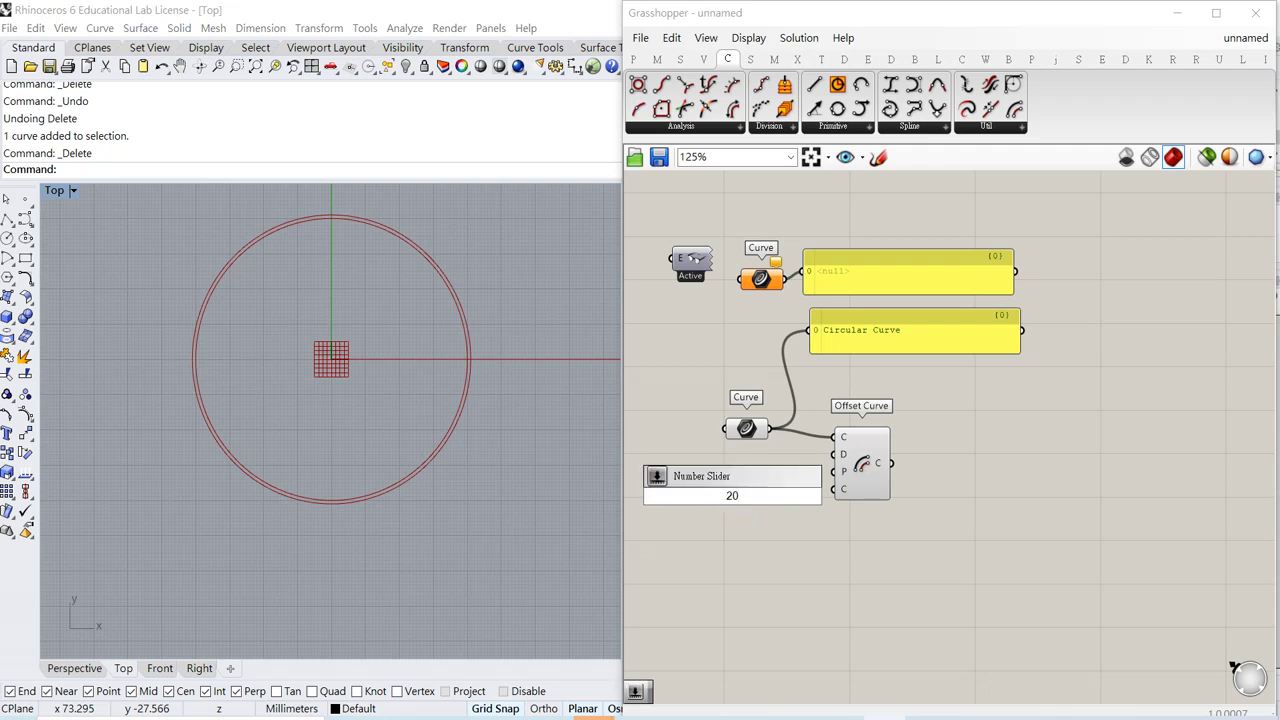
key("Return")
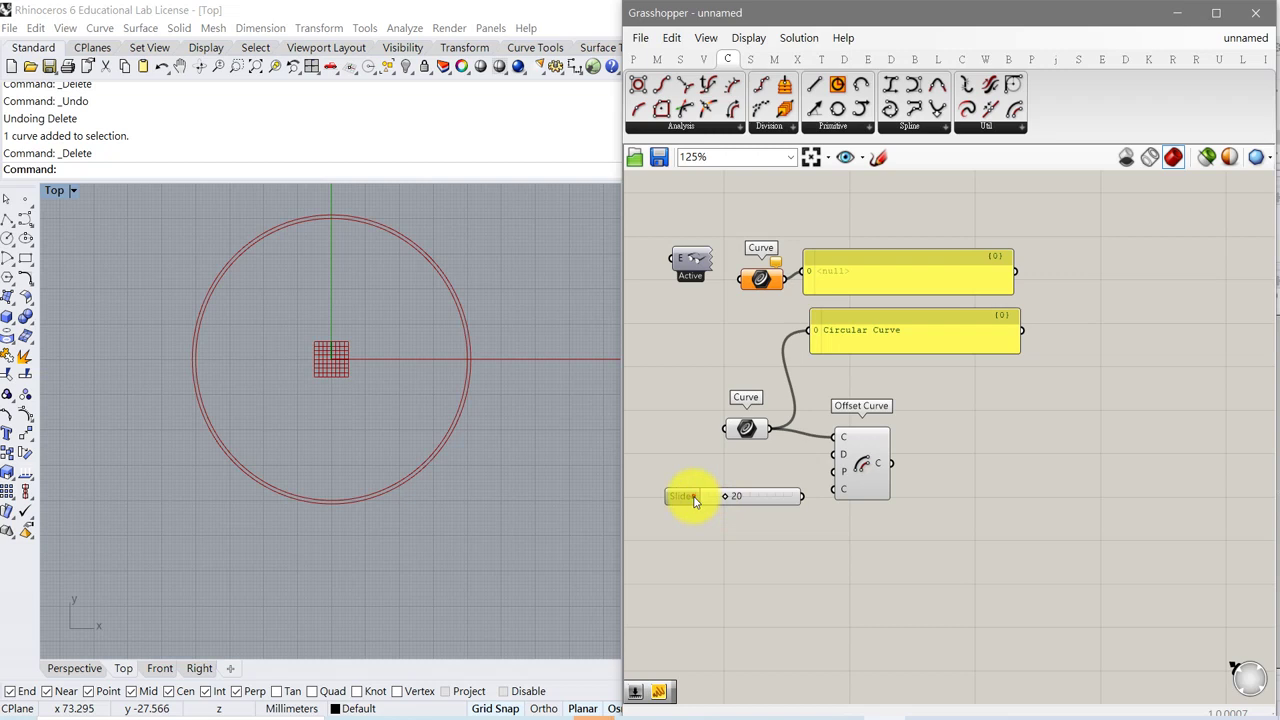
left_click_drag(695, 500, 664, 460)
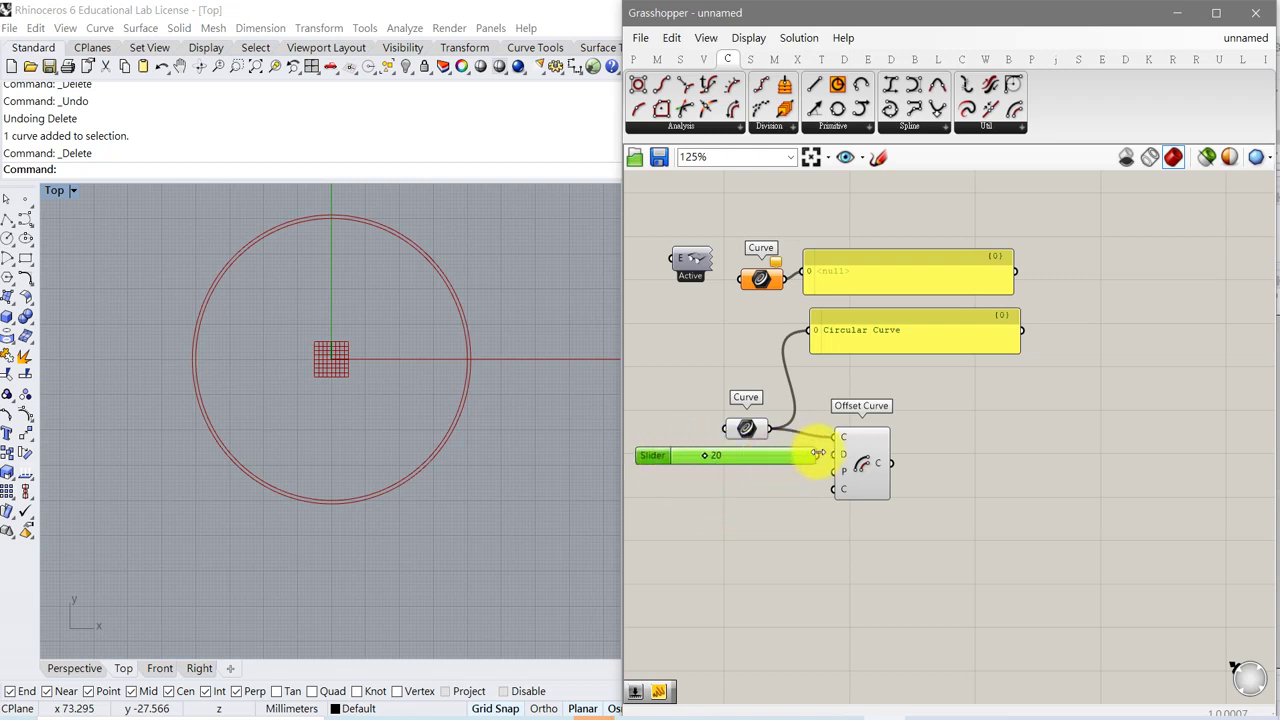
left_click_drag(778, 462, 875, 471)
left_click(866, 466)
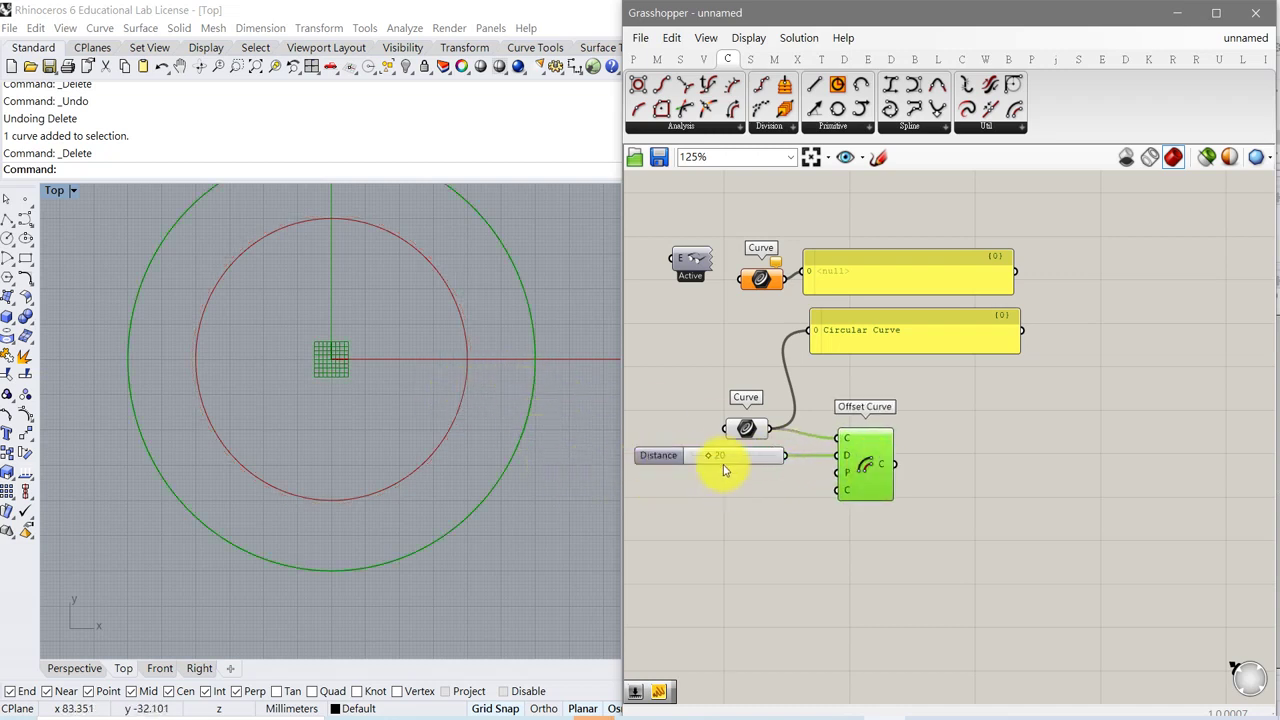
- Set the Distance slider to 31 and show both circles completely in the Top viewport
mouse_move(711, 458)
mouse_move(711, 458)
left_mouse_down()
mouse_move(746, 457)
mouse_move(694, 477)
left_mouse_up()
scroll(394, 508, "down", 3)
right_click_drag(397, 507, 409, 474)
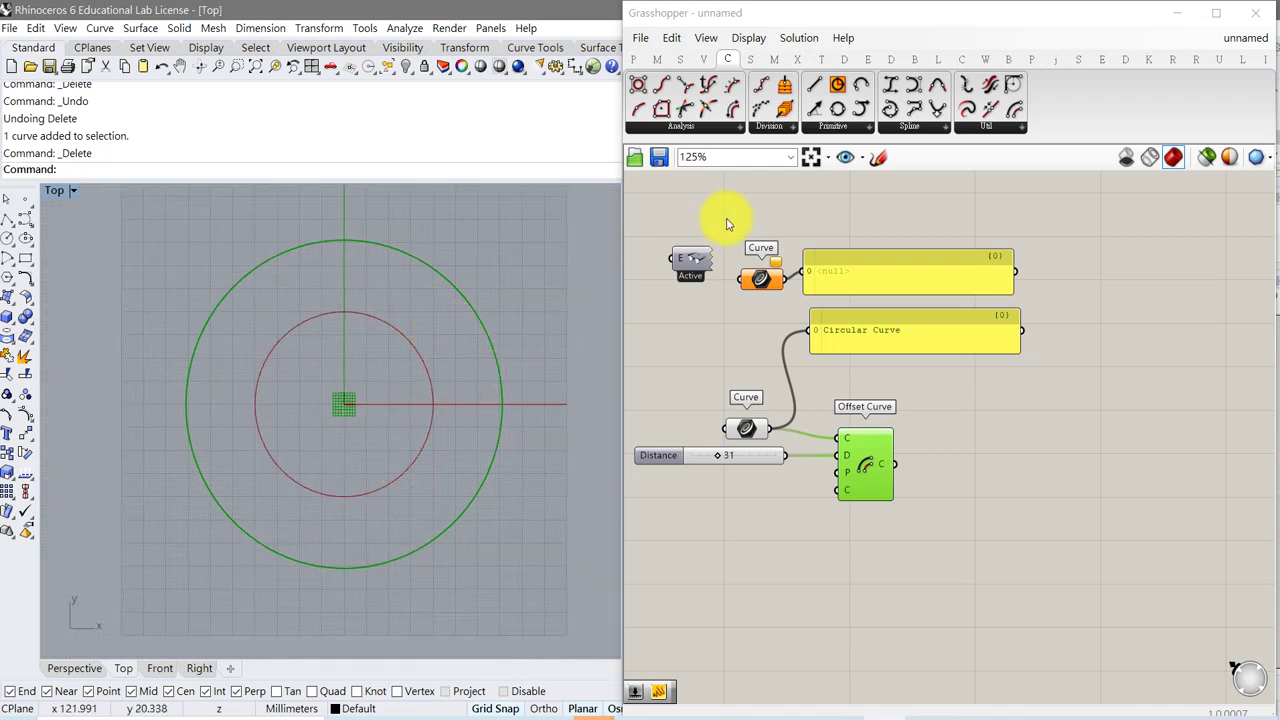
- Delete the broken referenced Curve parameter and its null panel, and move the Circular Curve panel up into the freed space
left_click(762, 280)
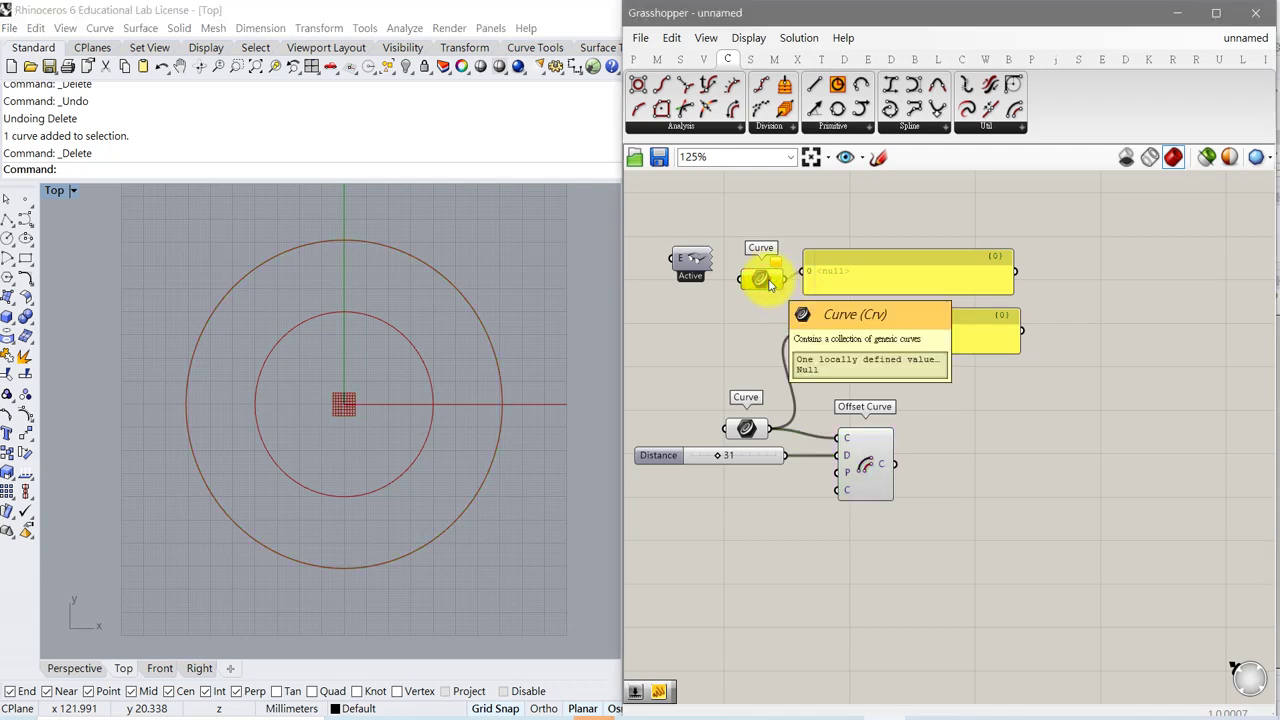
key("Delete")
left_click(864, 268)
key("Delete")
left_click_drag(879, 320, 914, 254)
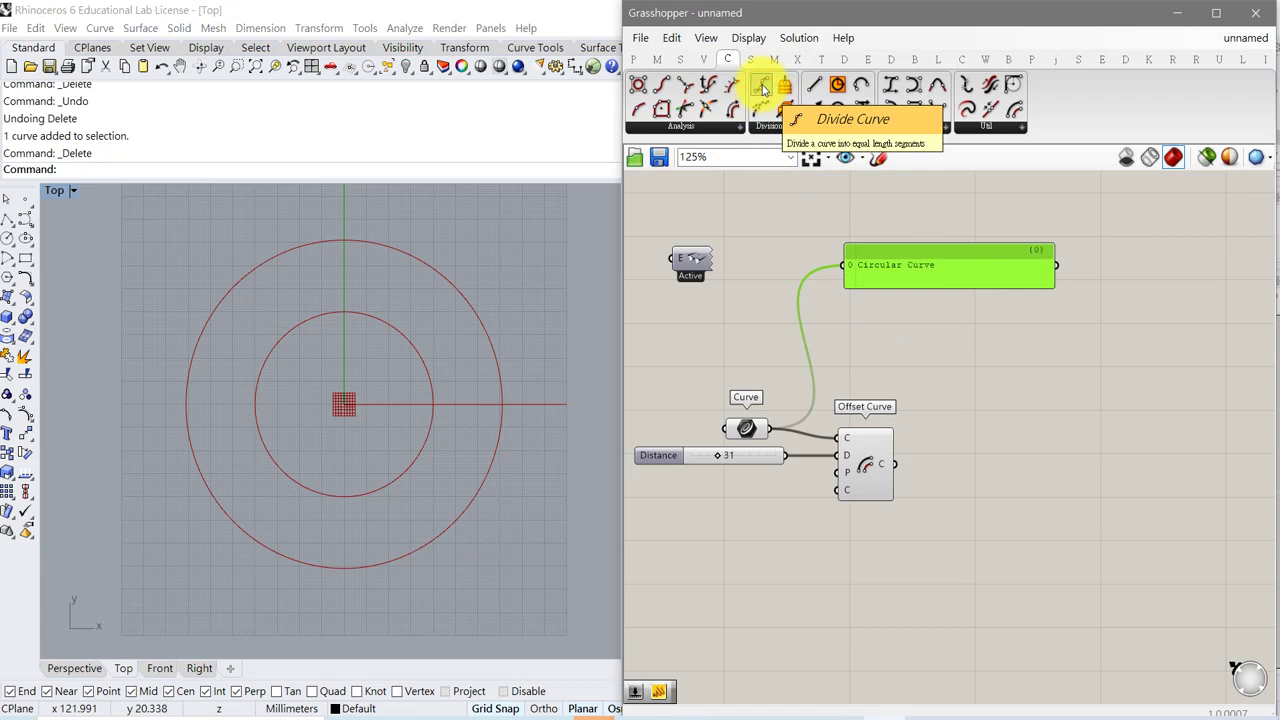
- Place a Divide Curve component above Offset Curve and wire the internalised Curve parameter into its curve input
left_click_drag(762, 88, 867, 374)
left_click_drag(746, 428, 846, 331)
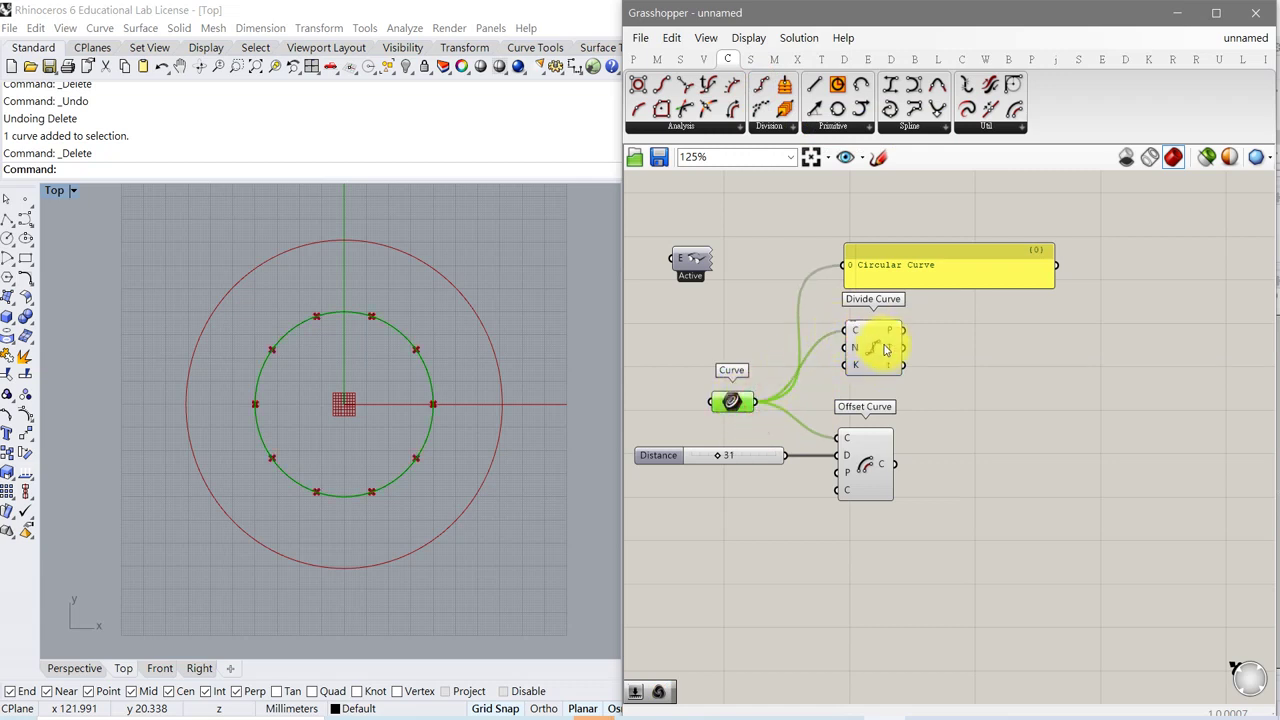
mouse_move(856, 352)
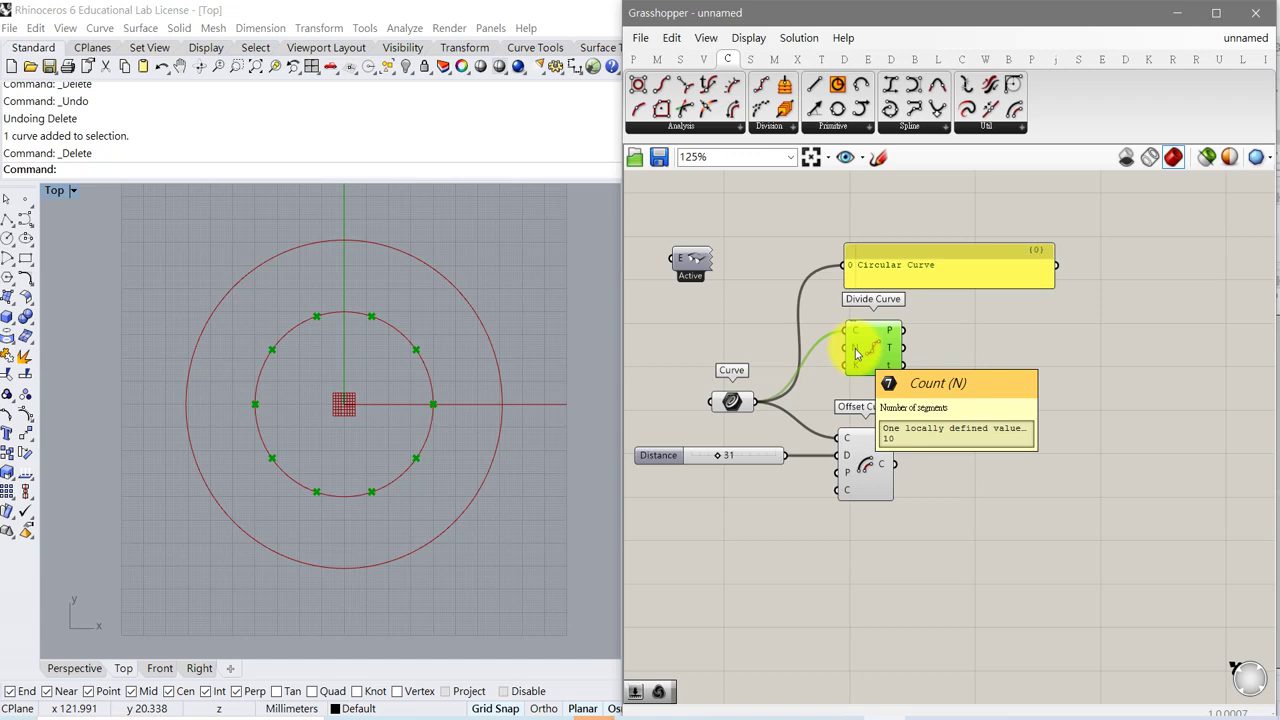
- Add a number slider with minimum 3 and value 6, and wire it into the Count input of Divide Curve
double_click(741, 343)
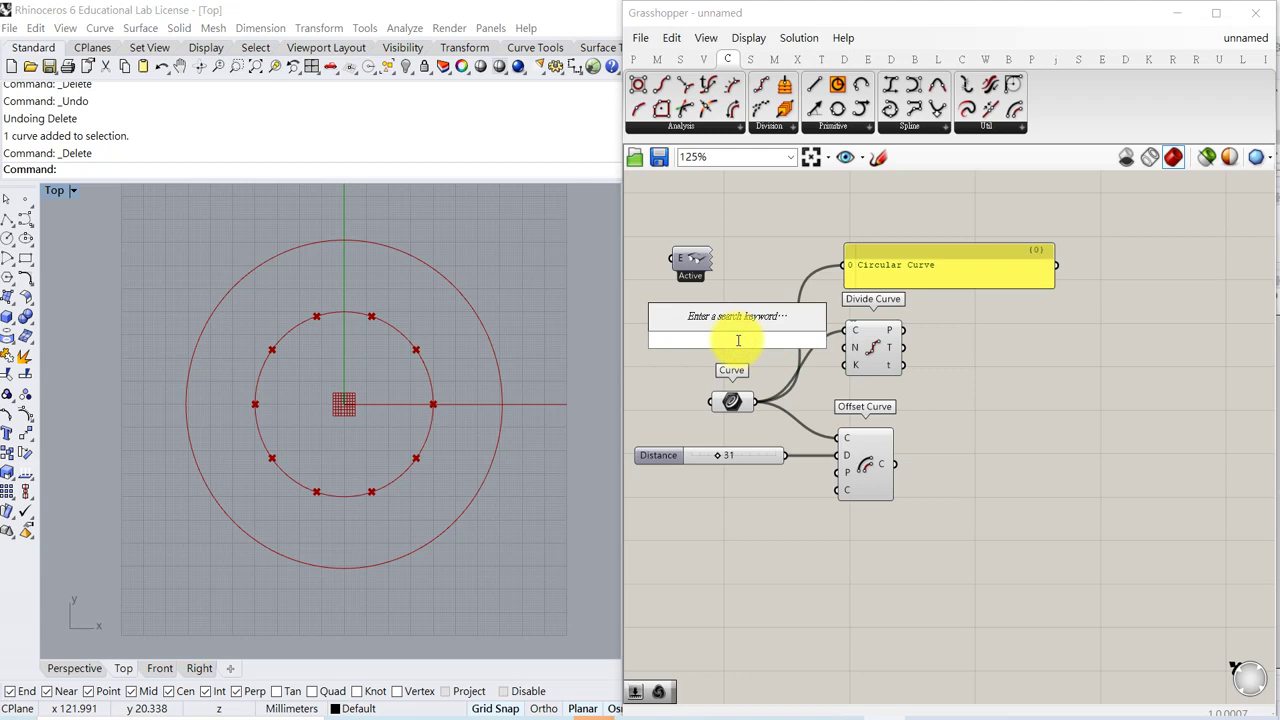
type("slider")
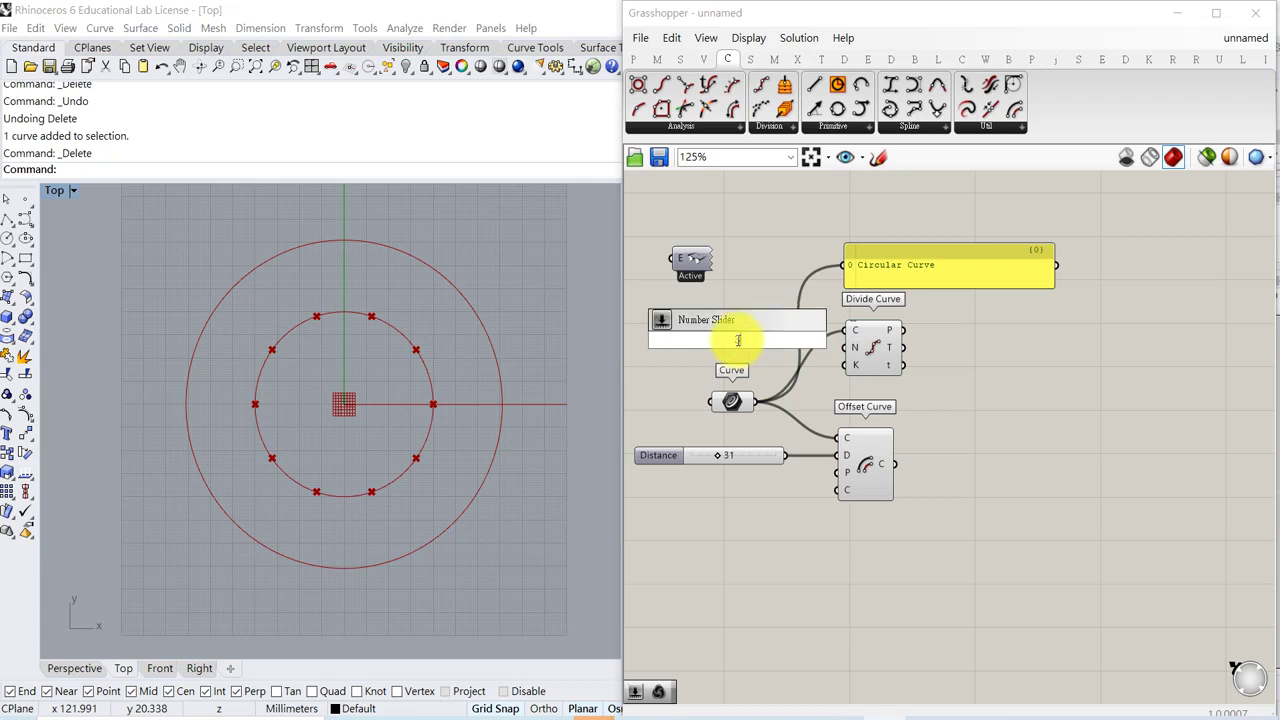
type("3.6.")
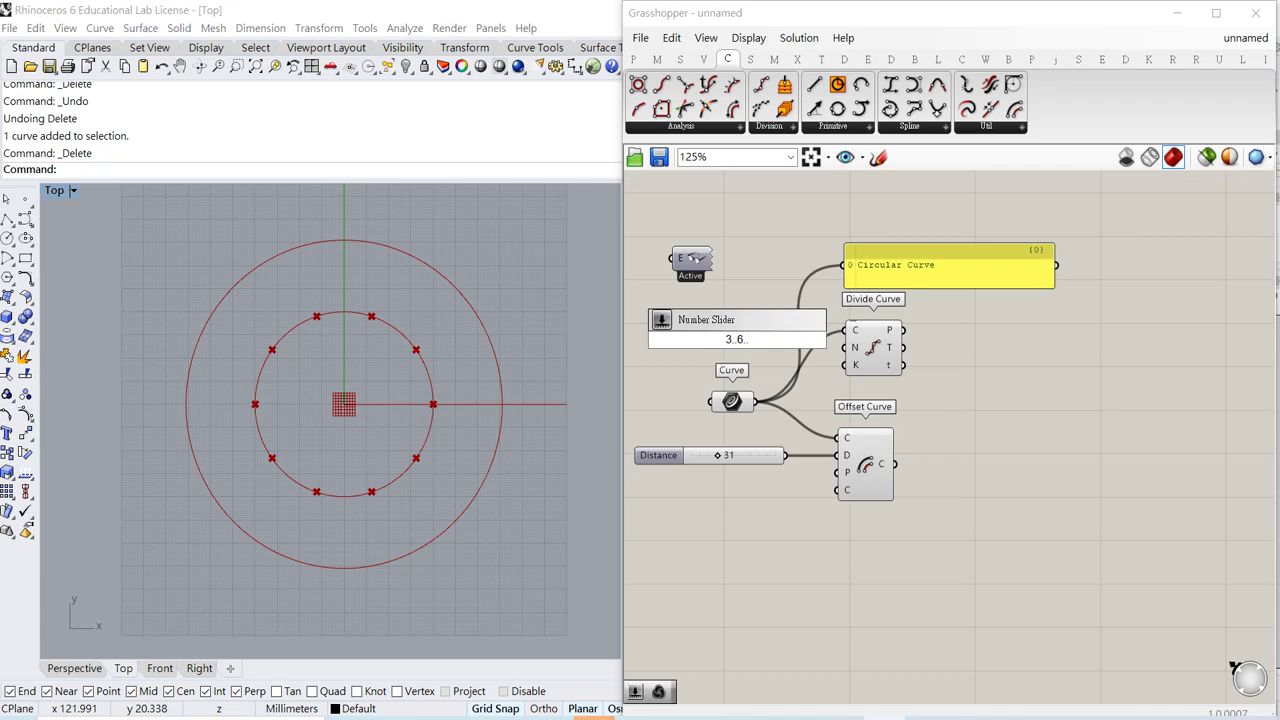
type("4")
key("Return")
left_click_drag(690, 343, 666, 340)
left_click_drag(785, 337, 877, 349)
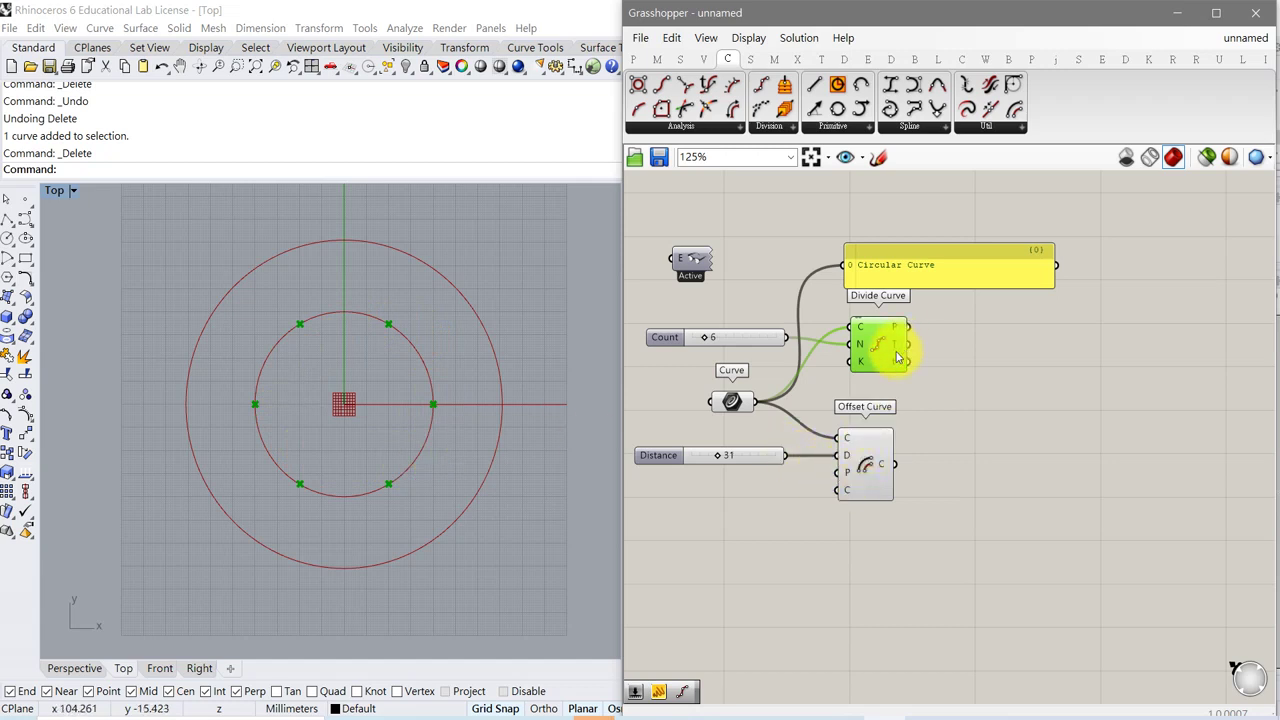
- Duplicate Divide Curve beside Offset Curve and wire the offset circle into the copy's curve input
left_click_drag(877, 356, 998, 460)
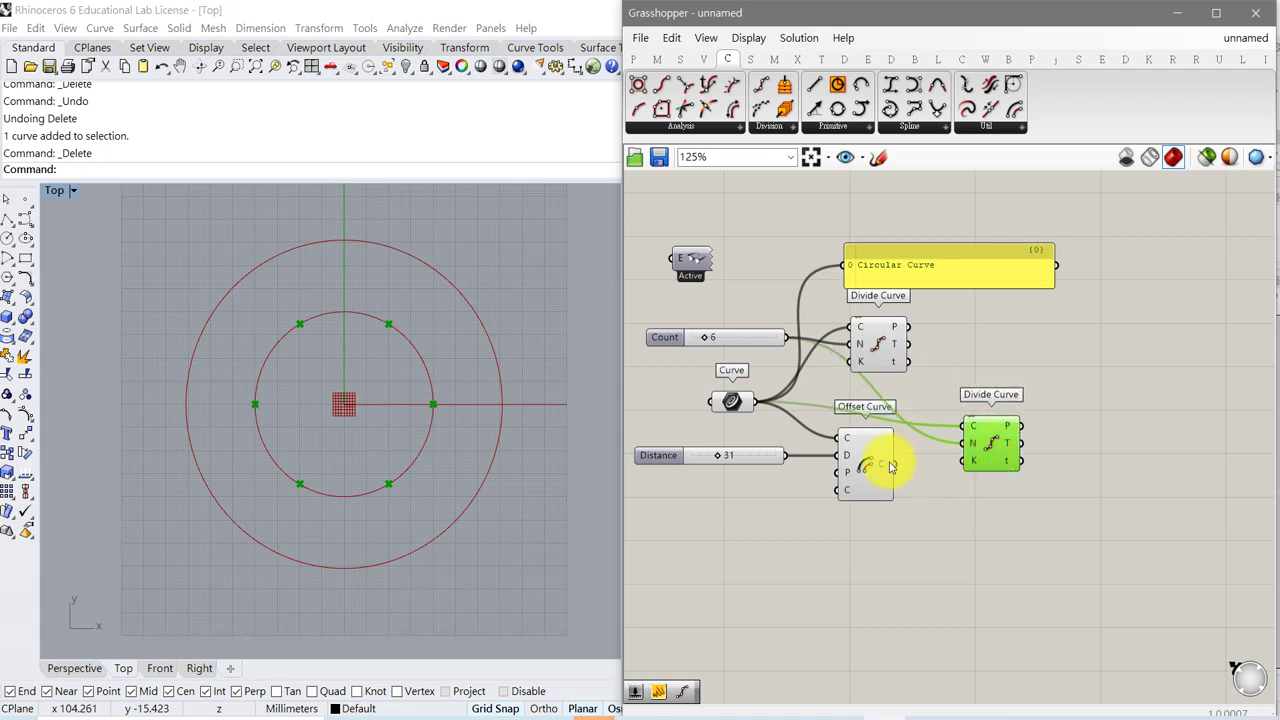
left_click_drag(897, 466, 983, 458)
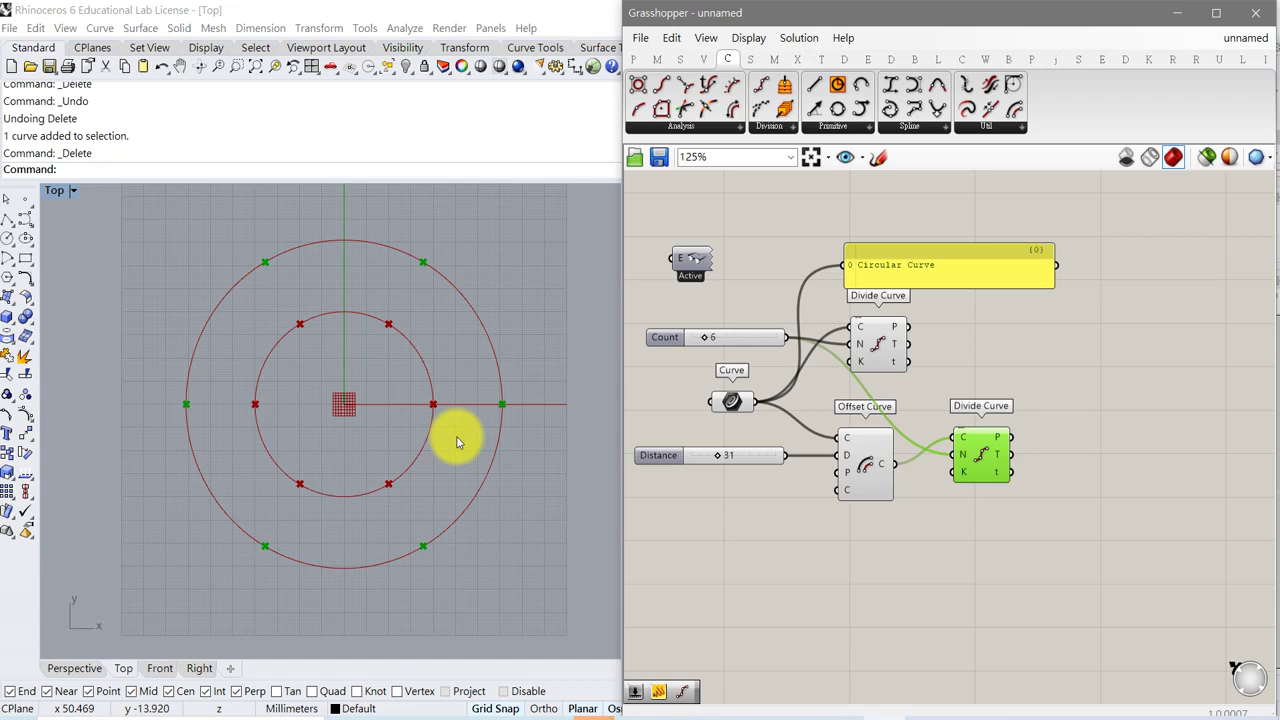
- Show the points of each Divide Curve in its own panel, rewiring and duplicating the existing panel, and move the second Divide Curve down
left_click_drag(948, 279, 1050, 299)
left_click_drag(908, 328, 974, 377)
left_click_drag(1025, 277, 1066, 208)
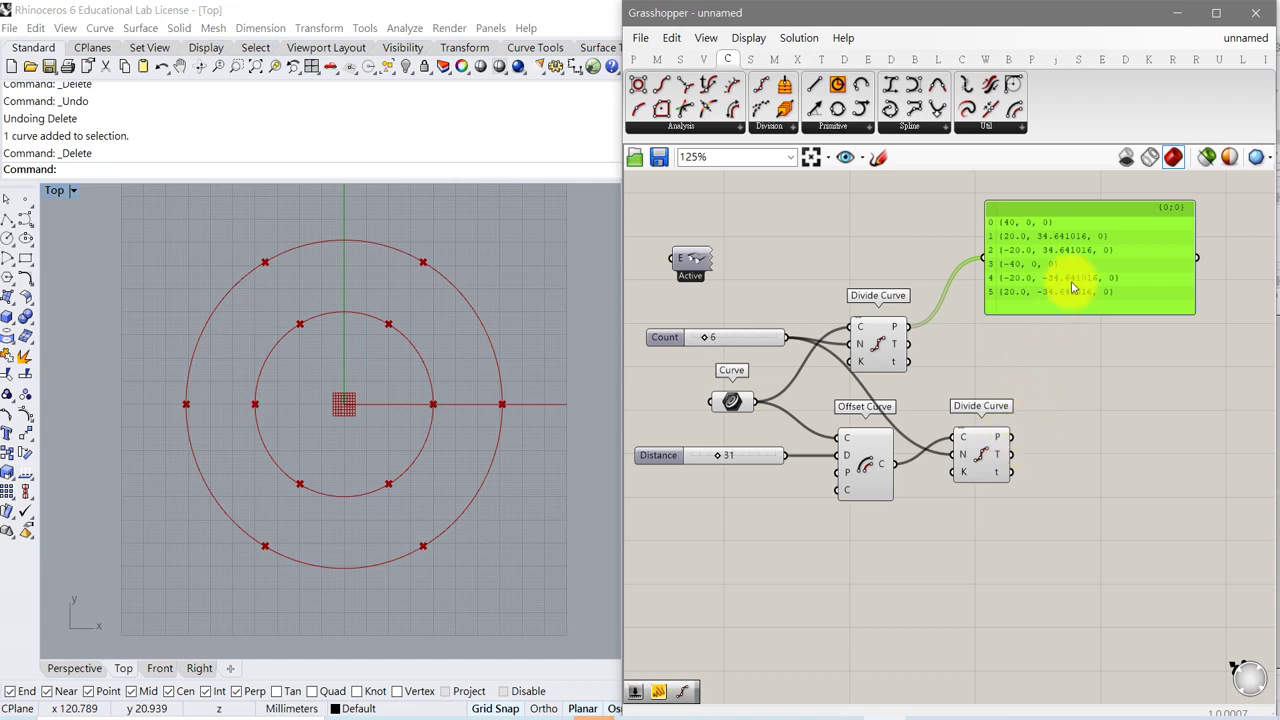
left_click_drag(1079, 290, 1139, 519, "alt")
left_click_drag(1008, 443, 1047, 484)
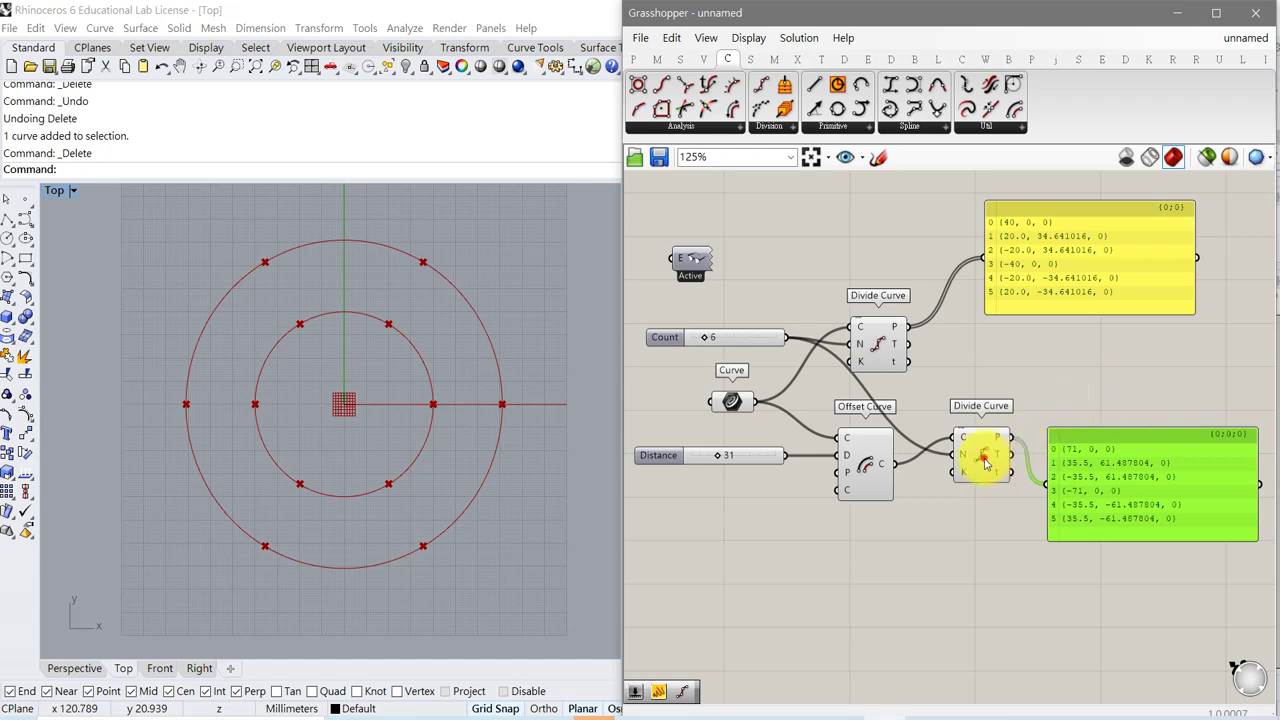
left_click_drag(982, 452, 968, 497)
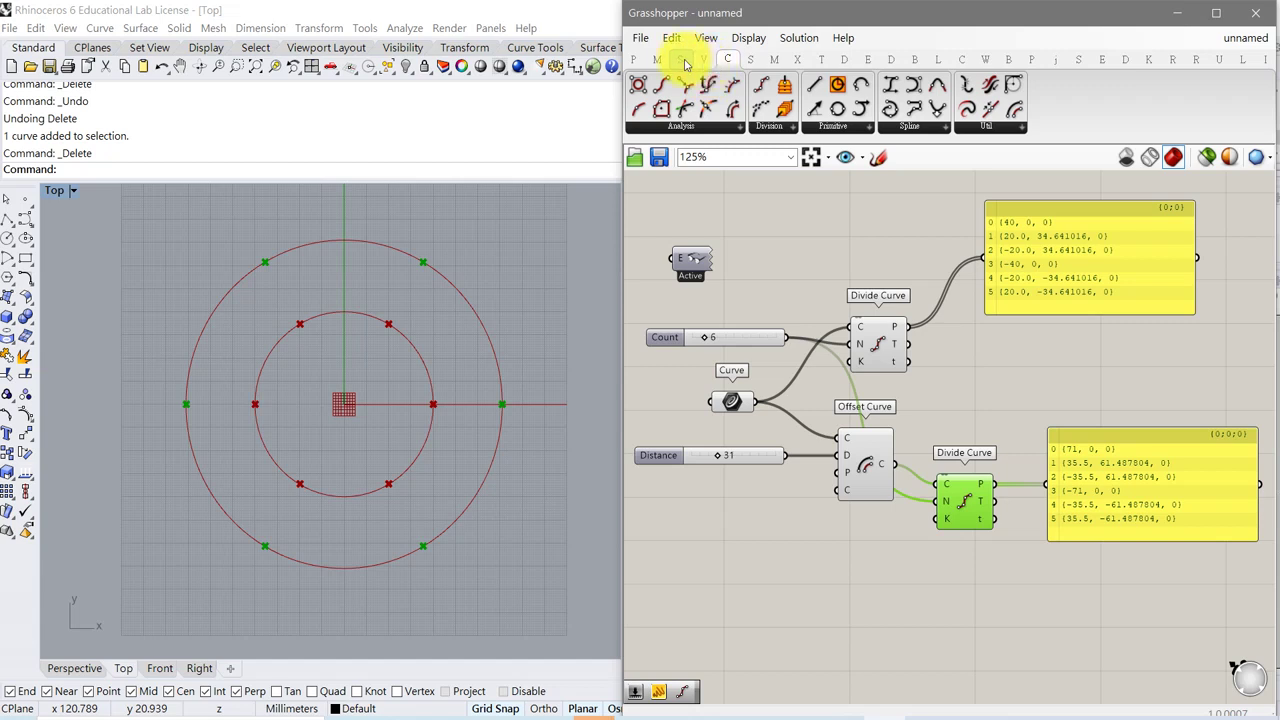
- Place a Weave component from the Sets list tools in the gap between the two point panels
mouse_move(684, 64)
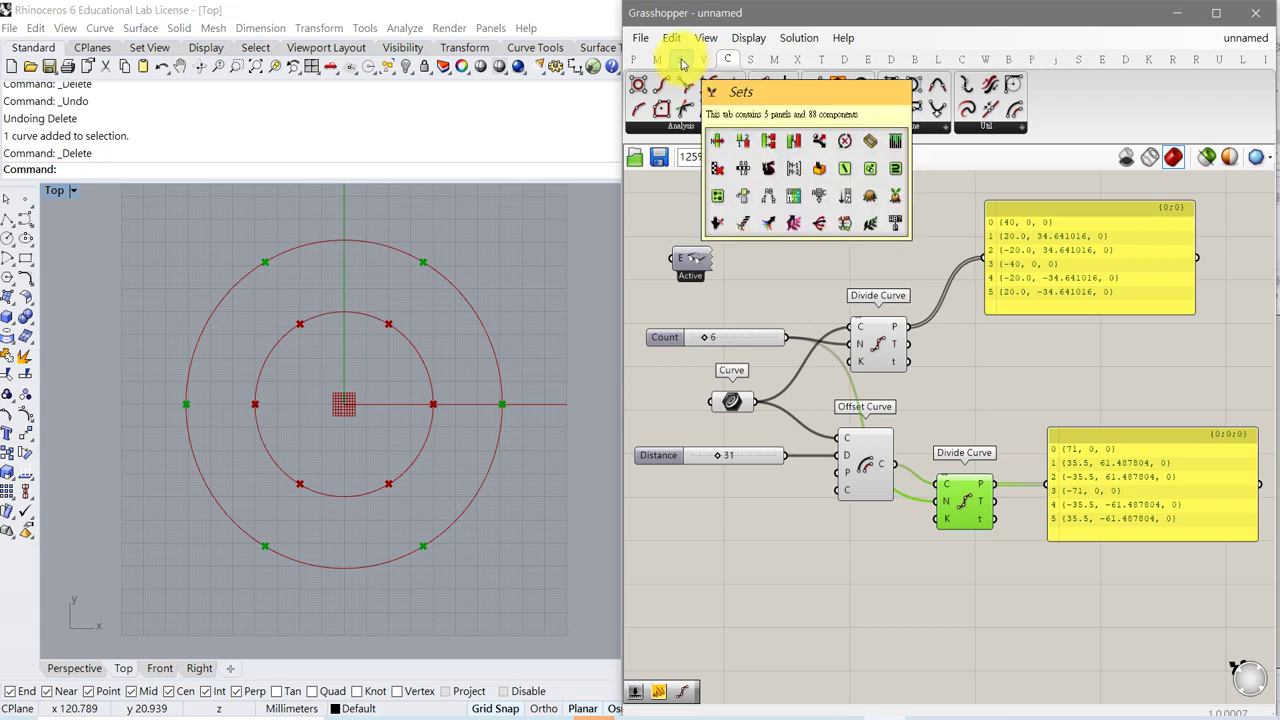
left_click(682, 62)
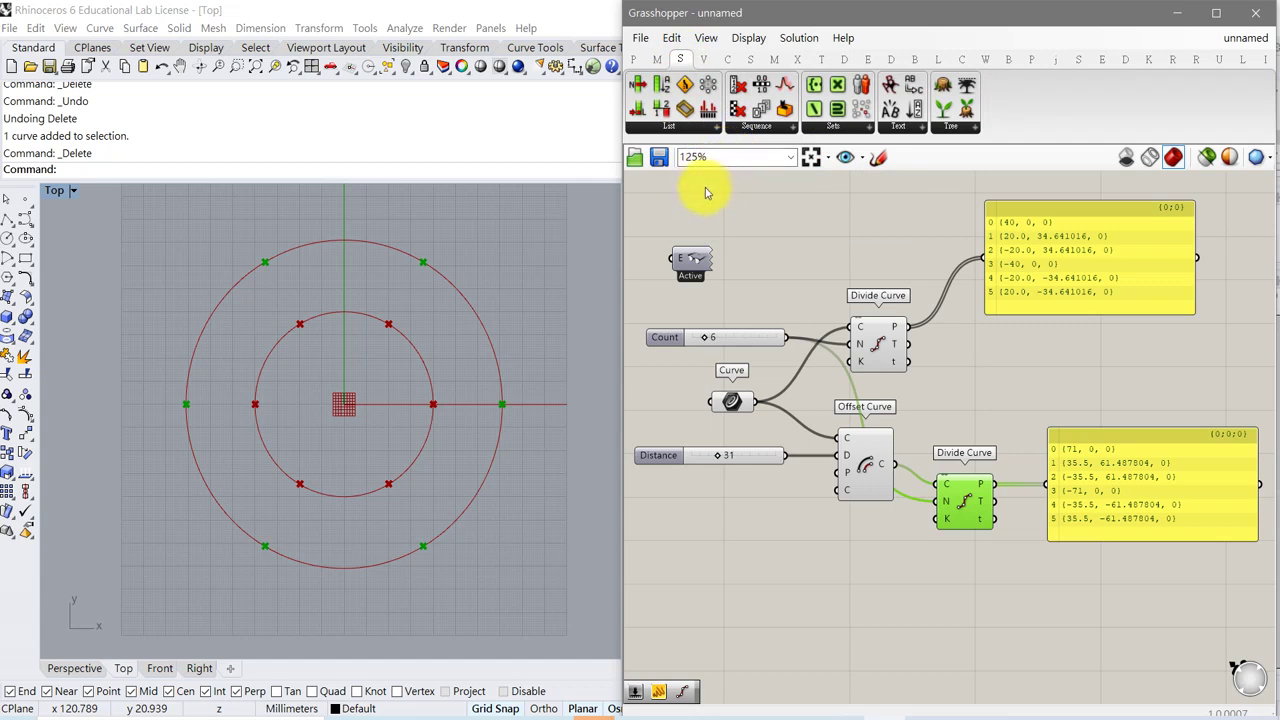
left_click(688, 130)
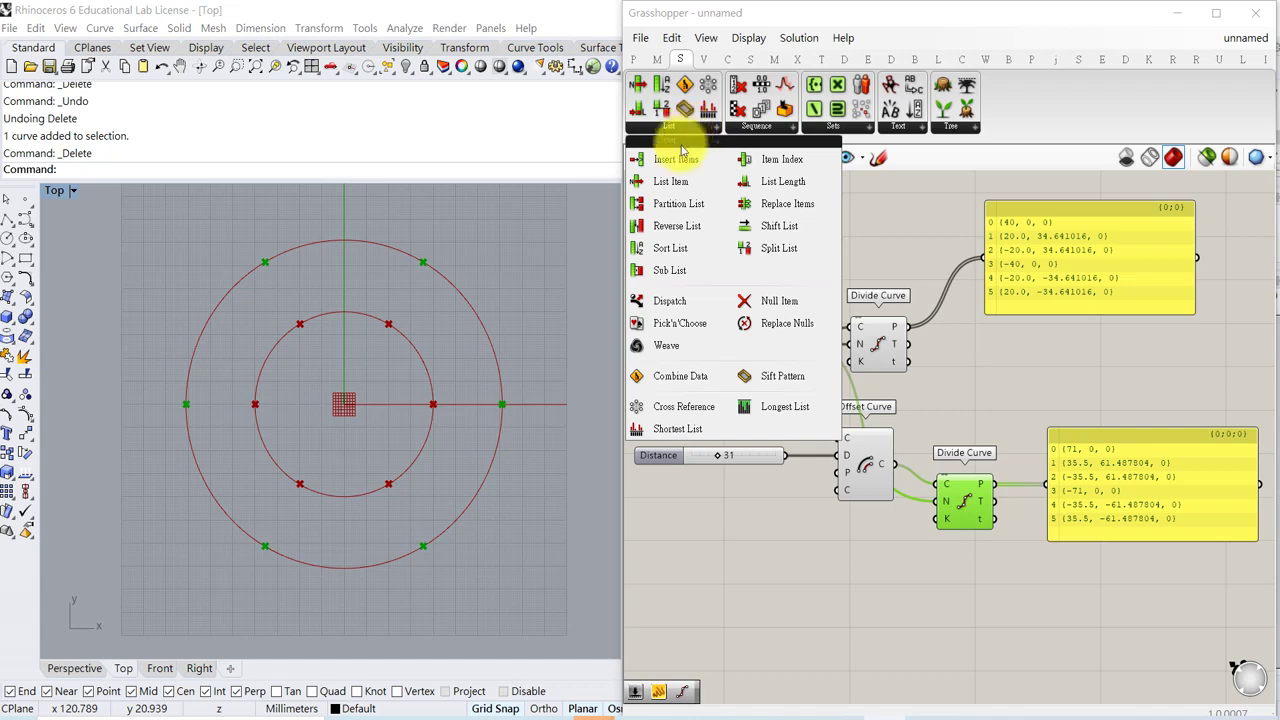
left_click(697, 350)
left_click(1045, 390)
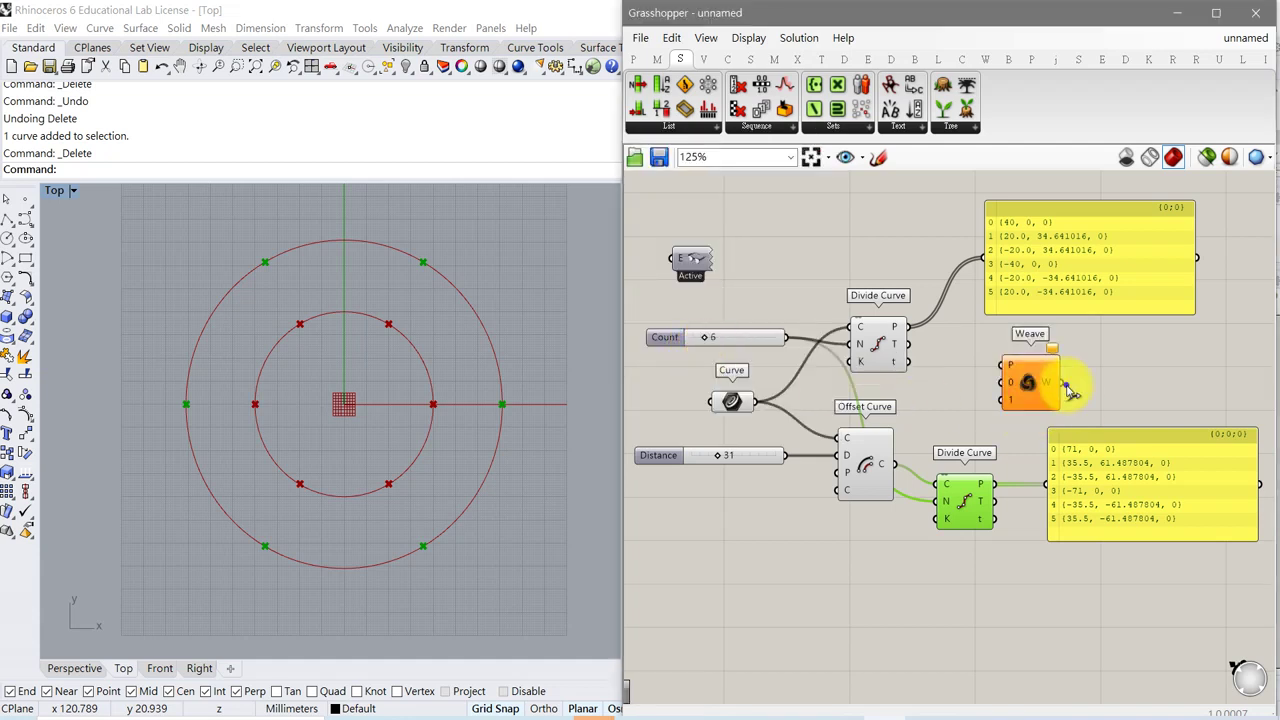
- Wire the inner circle's division points into Weave input 0 and the offset circle's points into input 1
scroll(1070, 393, "up", 4)
right_click_drag(1025, 345, 1091, 339)
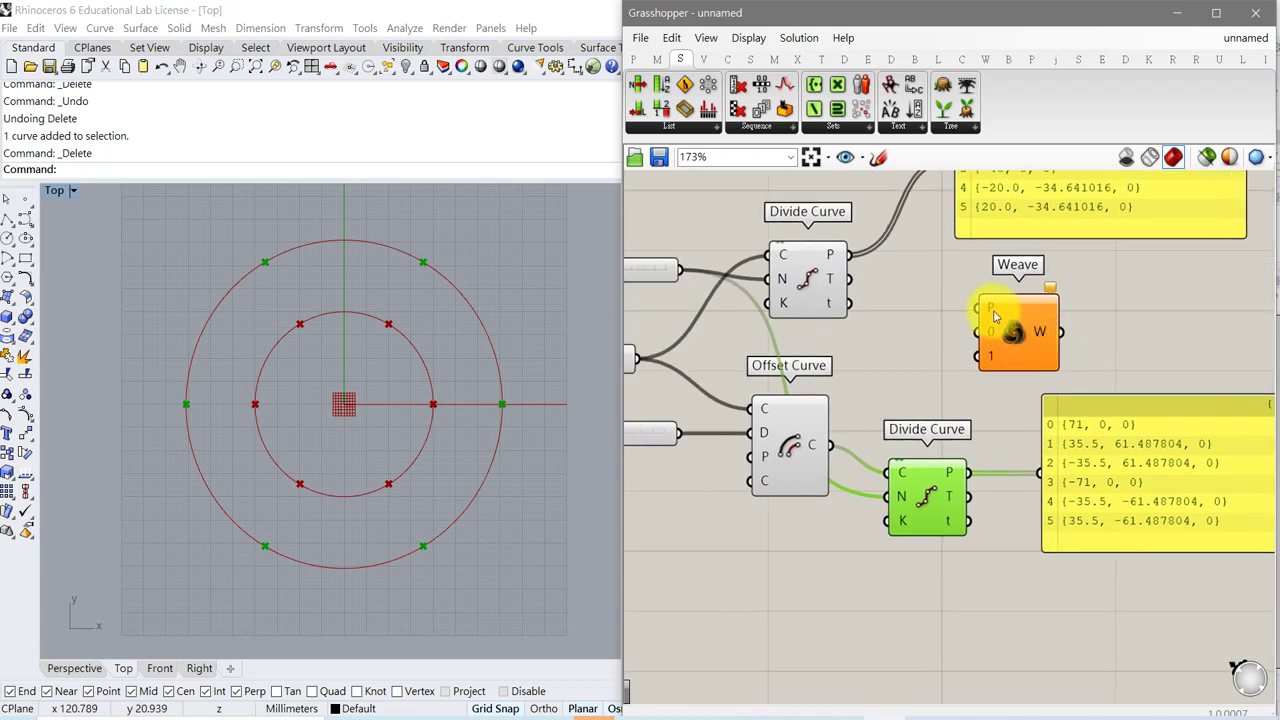
mouse_move(992, 315)
left_click_drag(853, 262, 980, 345)
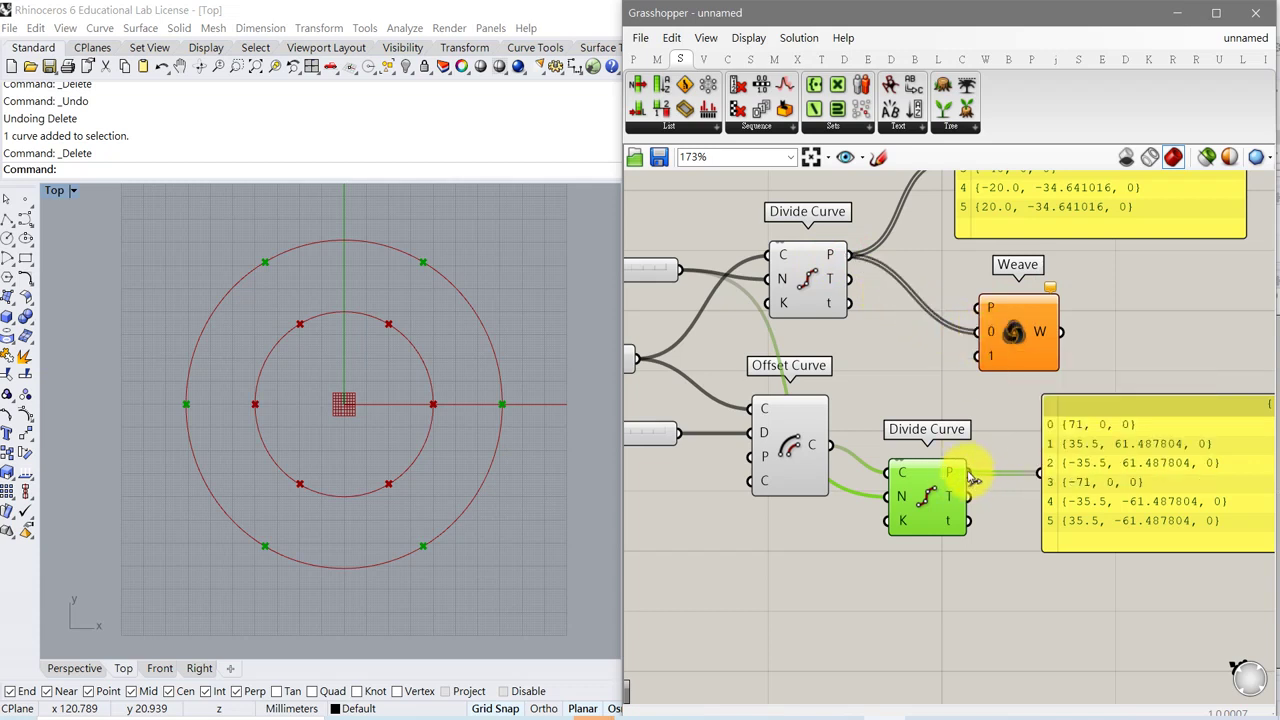
left_click_drag(966, 471, 1023, 316)
mouse_move(1021, 307)
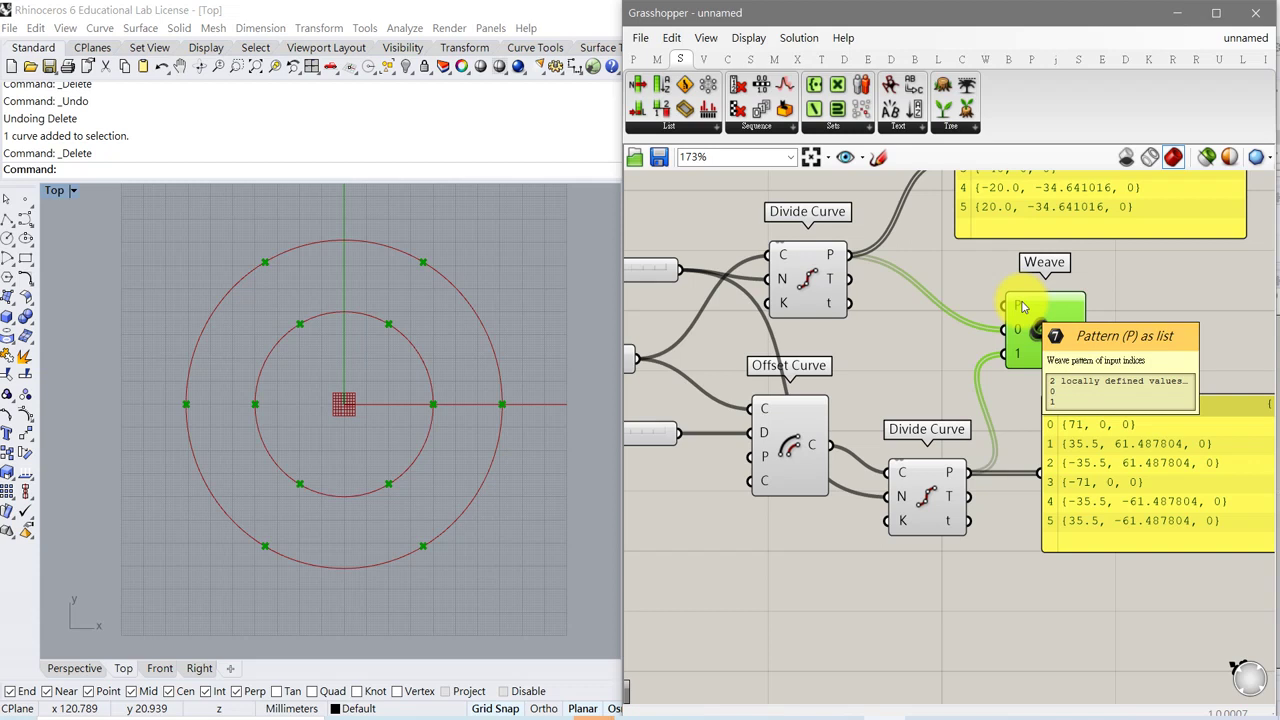
- Duplicate the inner circle's point panel next to Weave, moving the two original point panels apart to make room
right_click_drag(1010, 335, 700, 375)
left_click(845, 250)
left_click_drag(845, 250, 1078, 357)
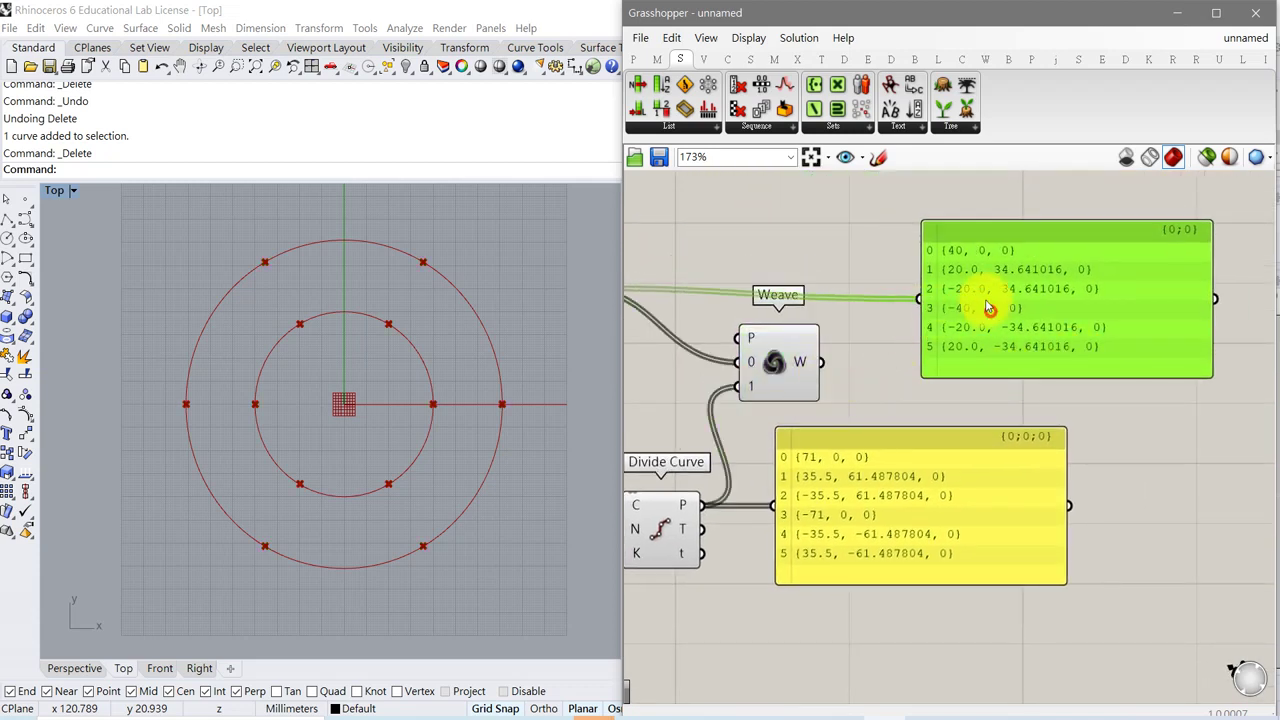
left_click_drag(990, 311, 866, 228)
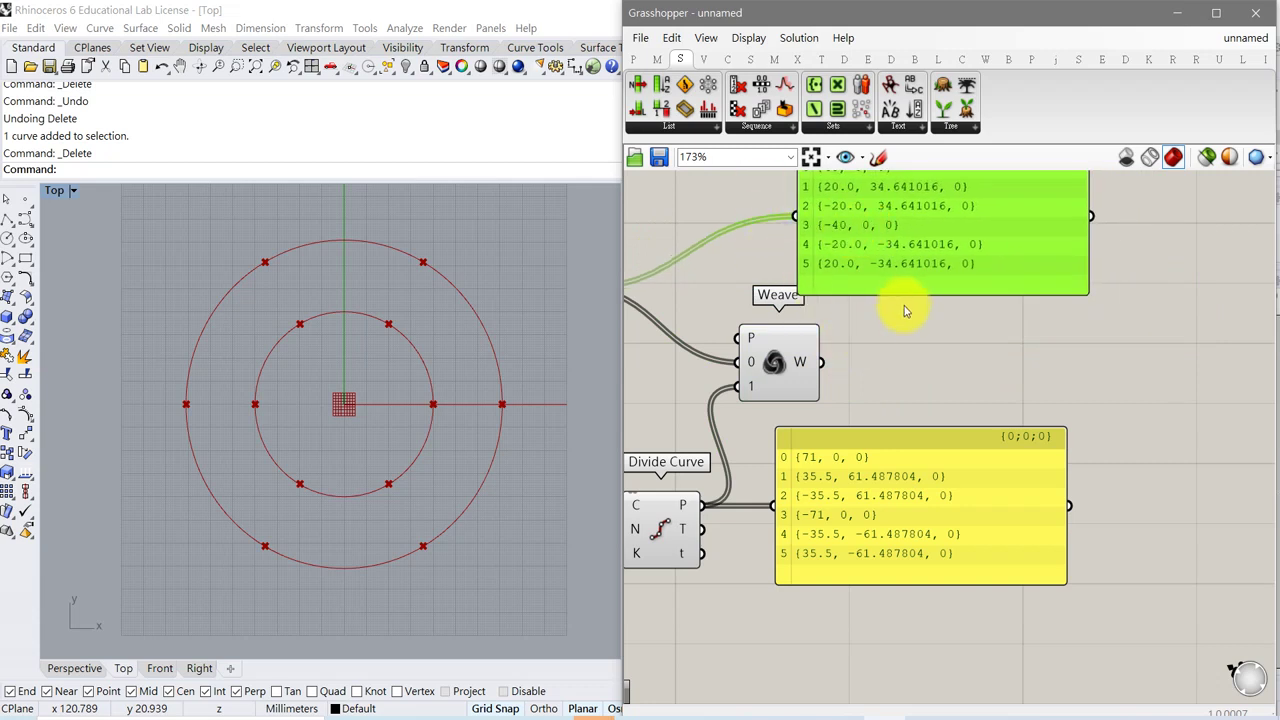
key("ctrl+c")
key("ctrl+v")
left_click_drag(929, 280, 1032, 405)
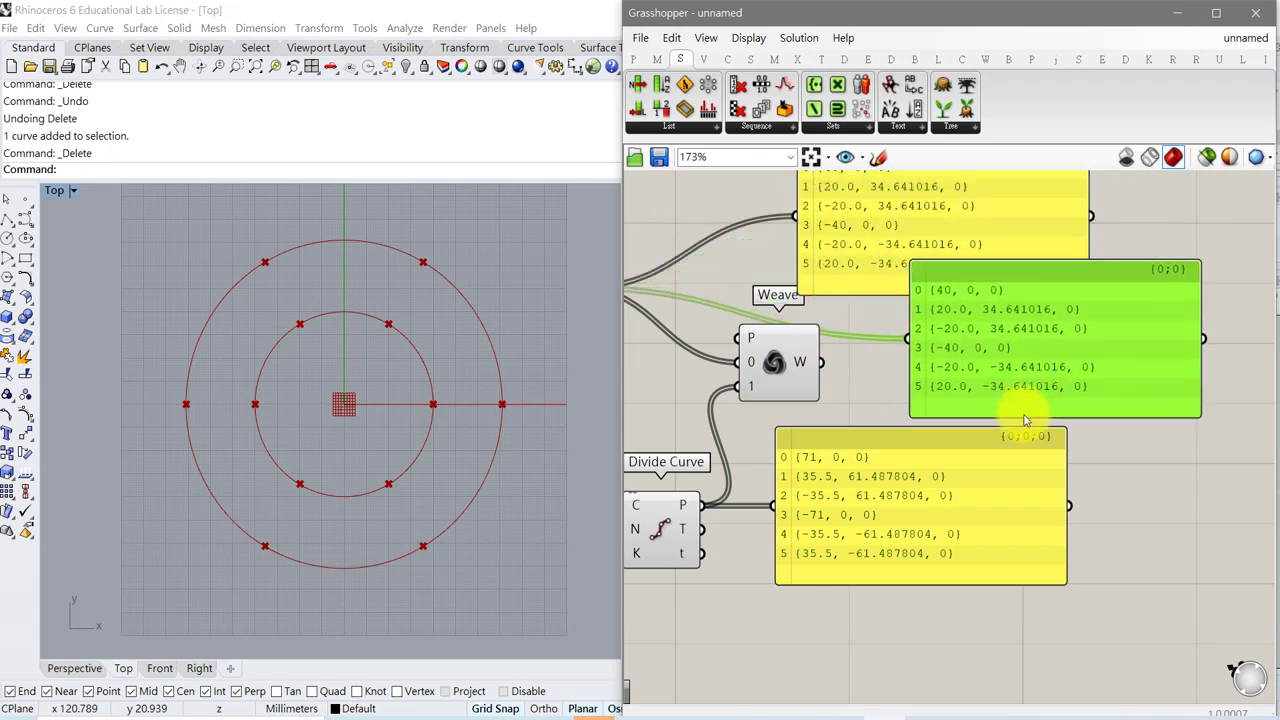
left_click(954, 571)
left_click_drag(954, 571, 945, 684)
left_click_drag(987, 349, 991, 430)
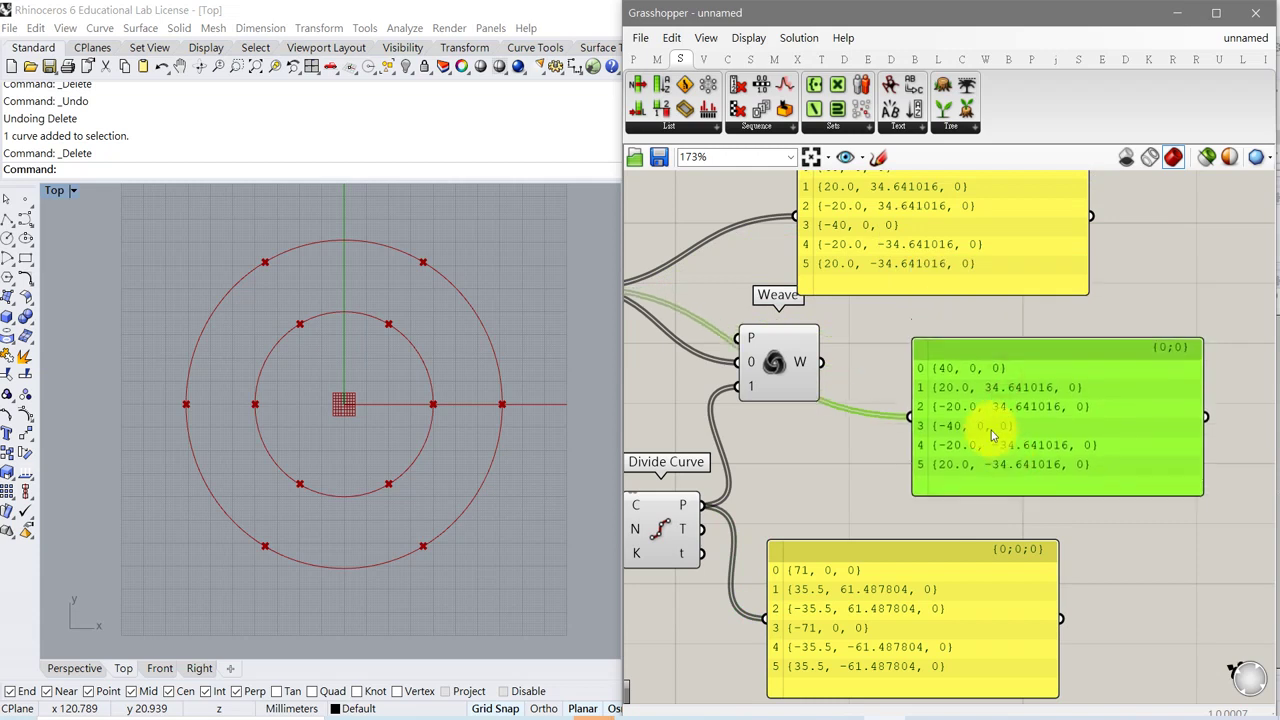
- Wire Weave's output into the duplicated panel, and enlarge and shift that panel away from Weave
left_click_drag(822, 361, 909, 416)
right_click_drag(1110, 493, 1091, 434)
left_click_drag(1091, 443, 1103, 487)
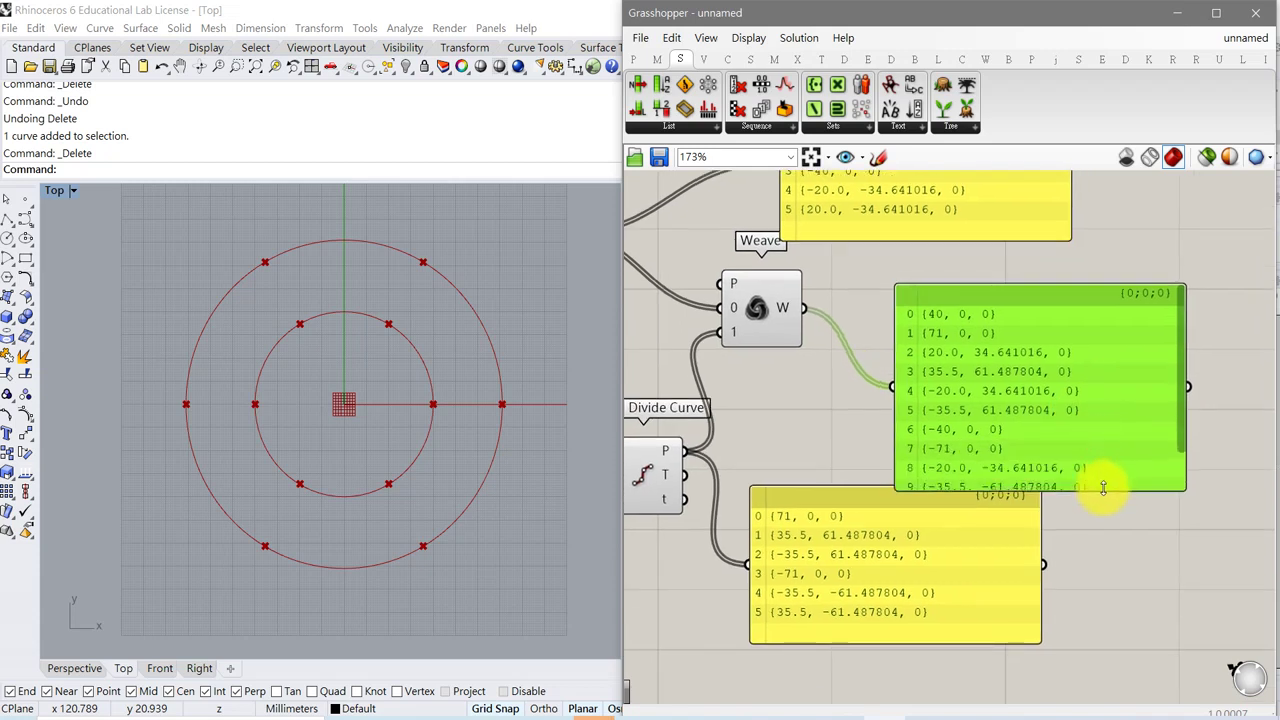
scroll(1015, 420, "down", 2)
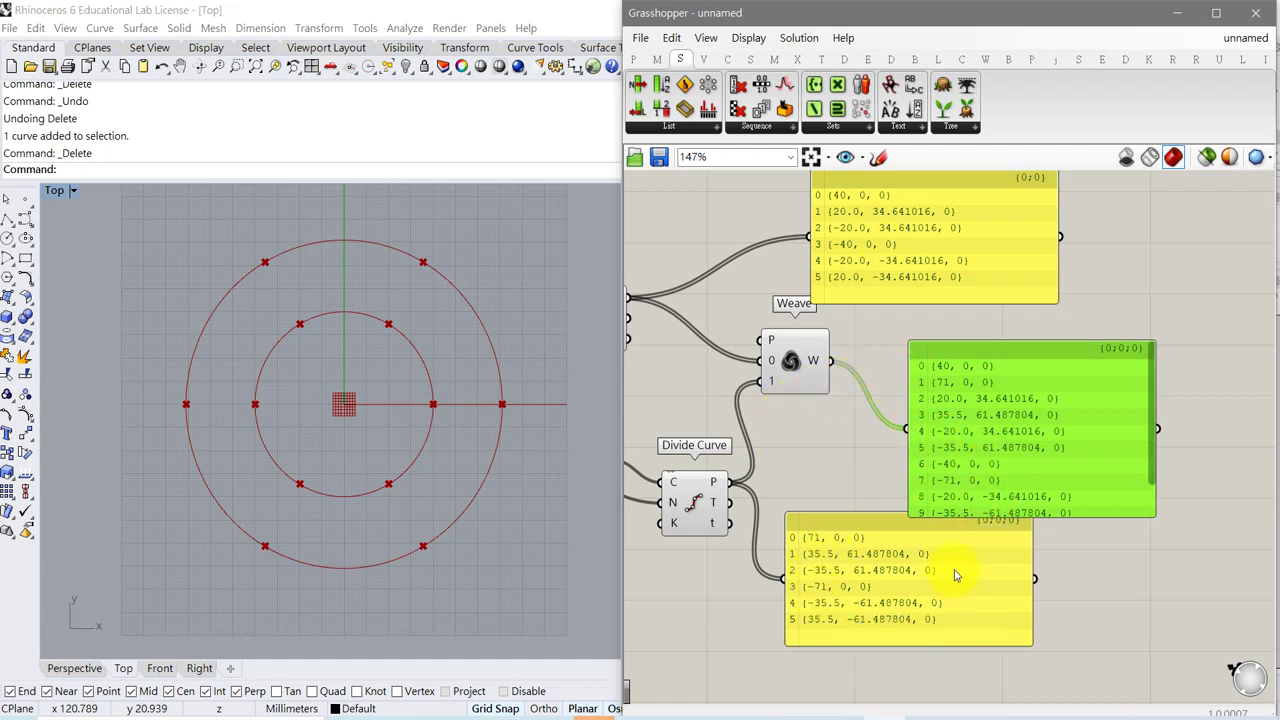
left_click_drag(968, 506, 1042, 499)
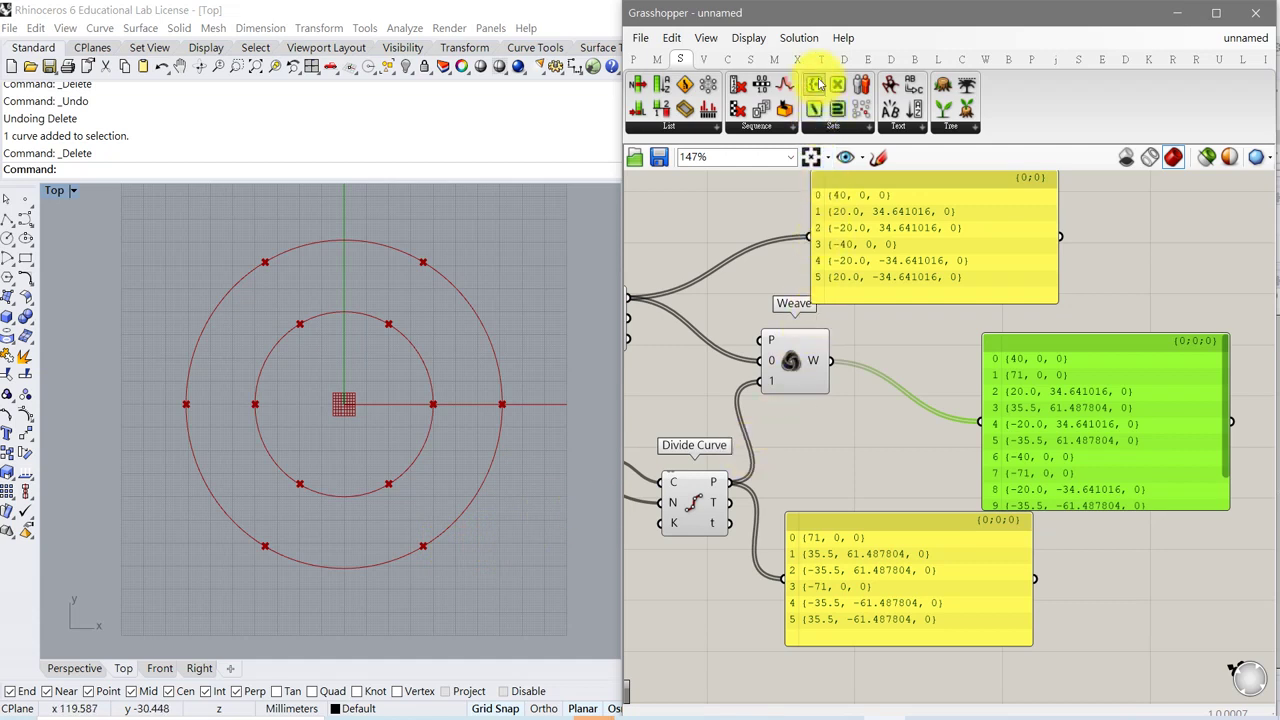
- Place a PolyLine component between Weave and its panel, and wire Weave's output into the vertices input
left_click(728, 60)
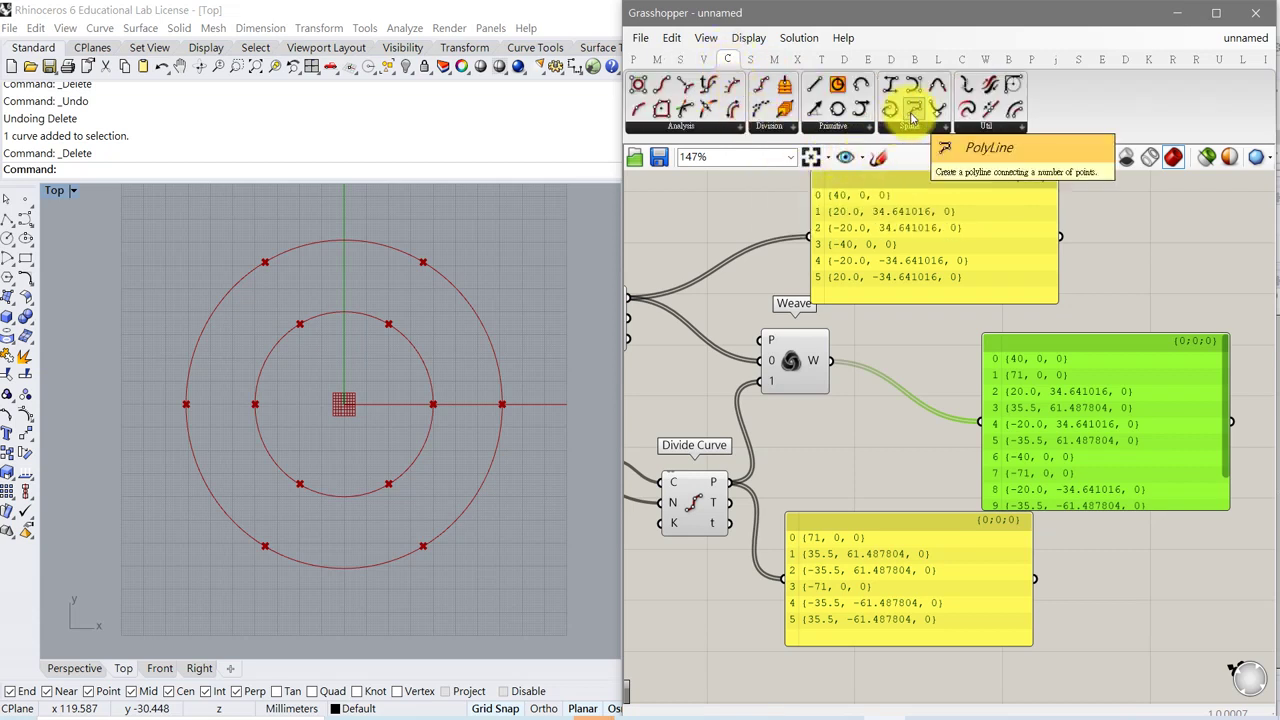
left_click_drag(910, 115, 917, 420)
left_click_drag(830, 361, 922, 432)
left_click(922, 432)
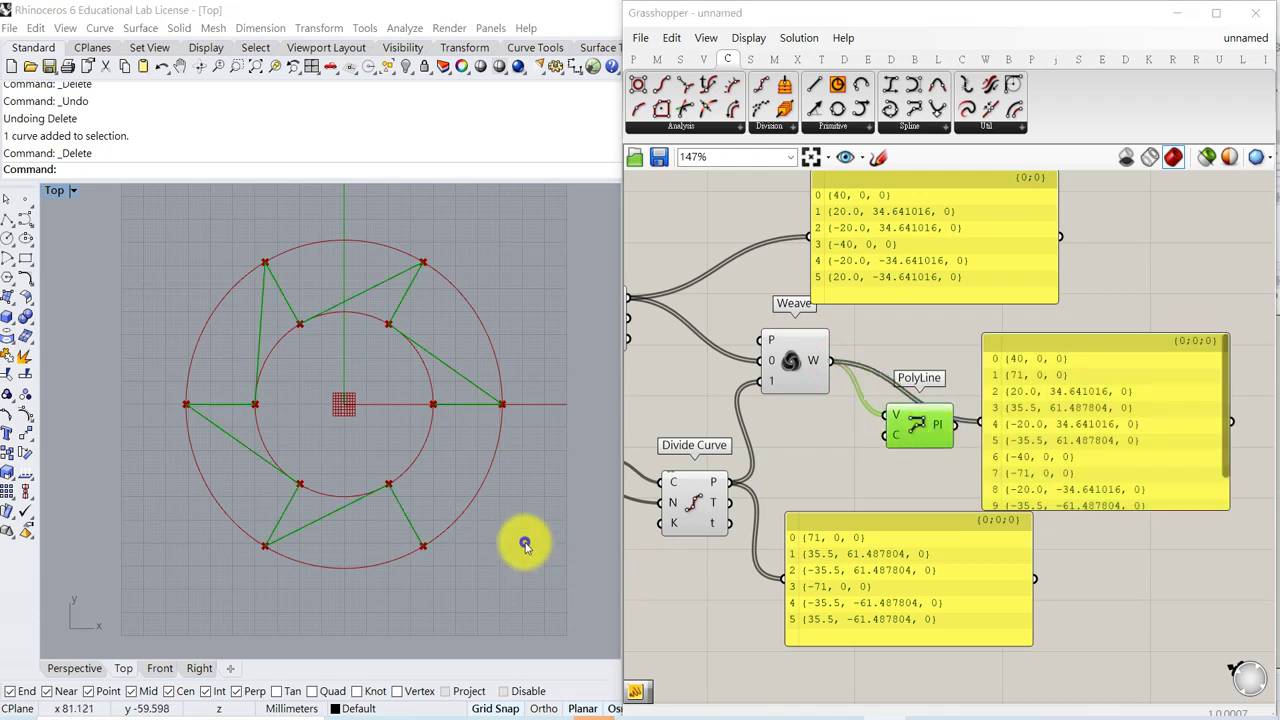
- Lengthen the woven points panel so that its whole list fits without scrolling
scroll(520, 530, "up", 3)
scroll(501, 490, "down", 1)
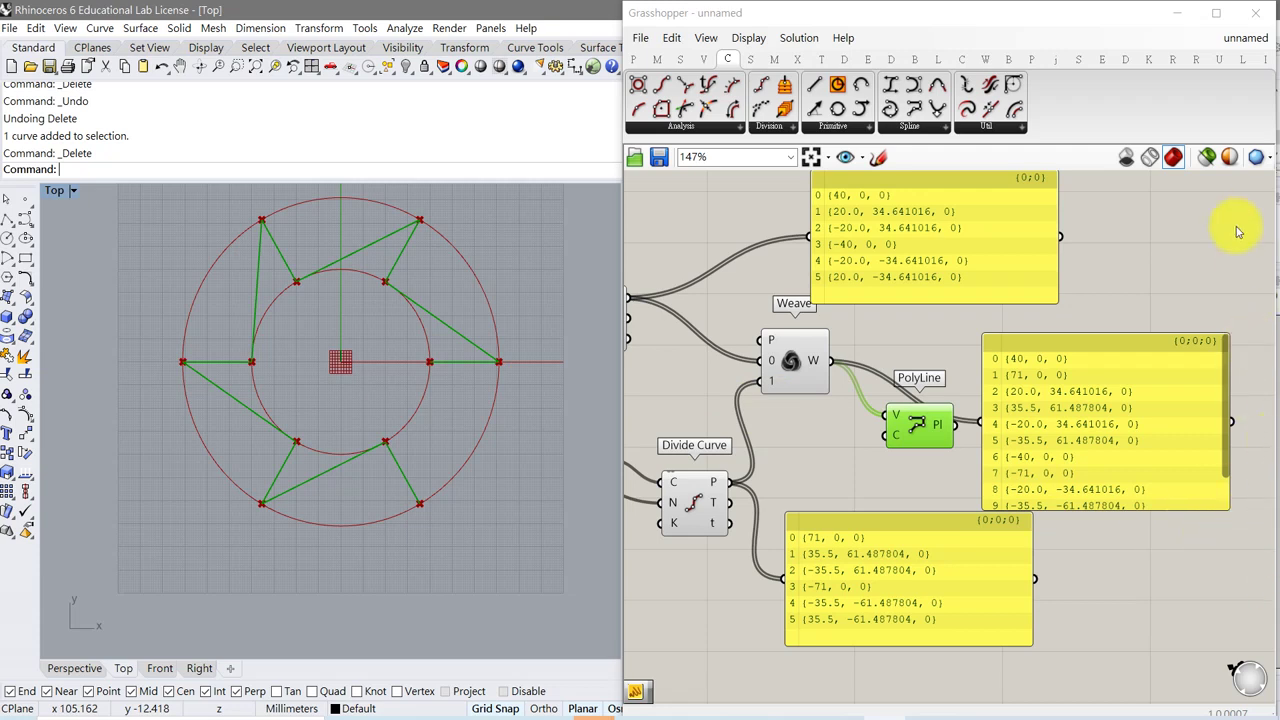
left_click_drag(1195, 507, 1194, 607)
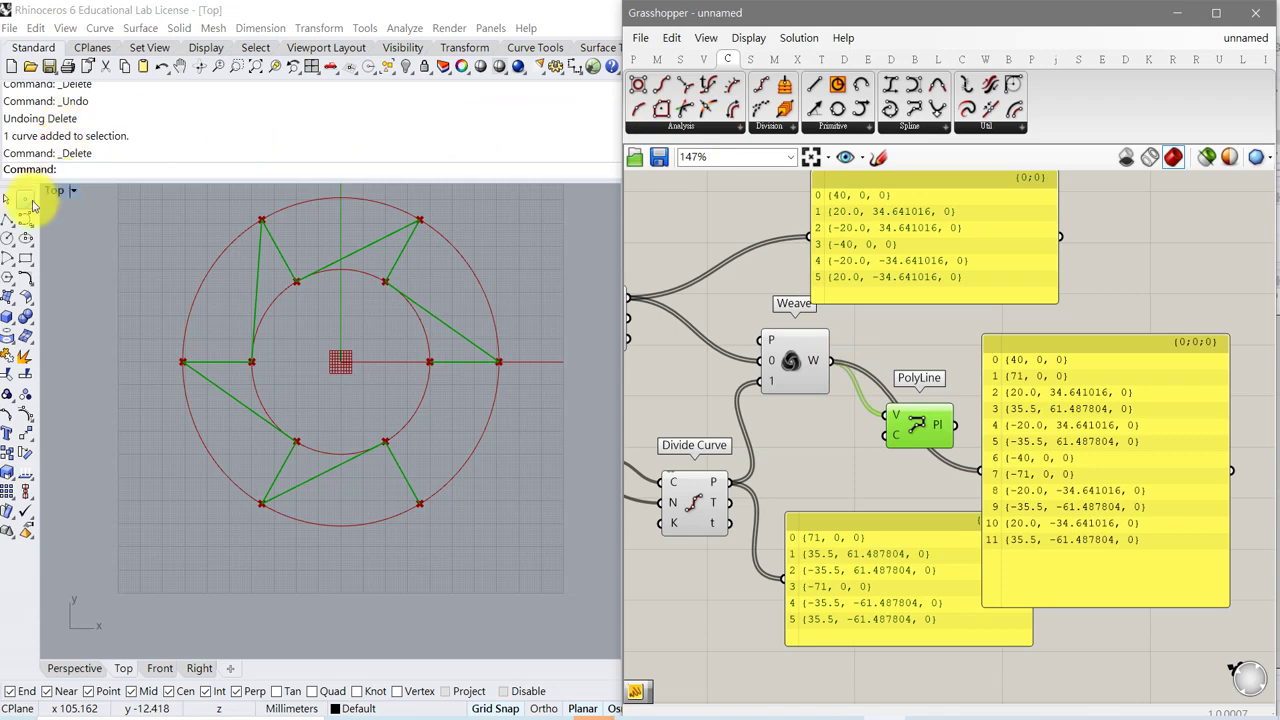
- Draw a three-point polyline beside the circles in the Top viewport, finish it with the Close option, and delete it
left_click(8, 224)
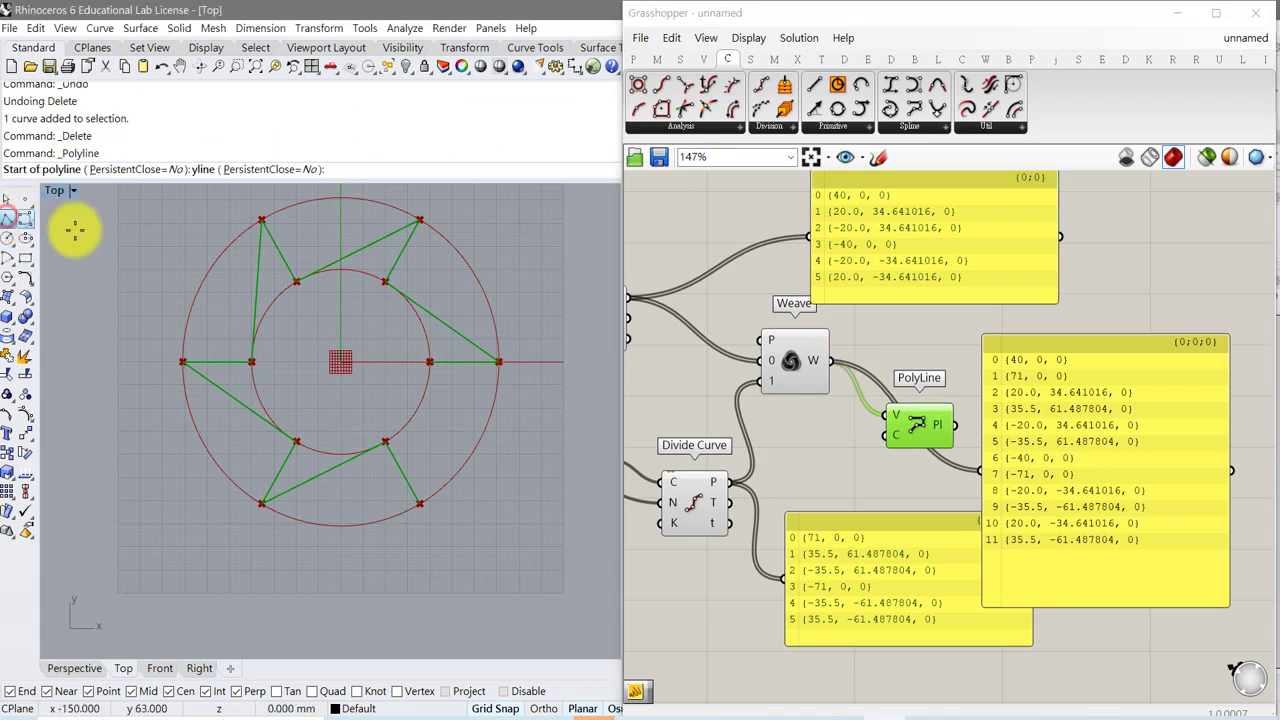
left_click(130, 235)
left_click(109, 304)
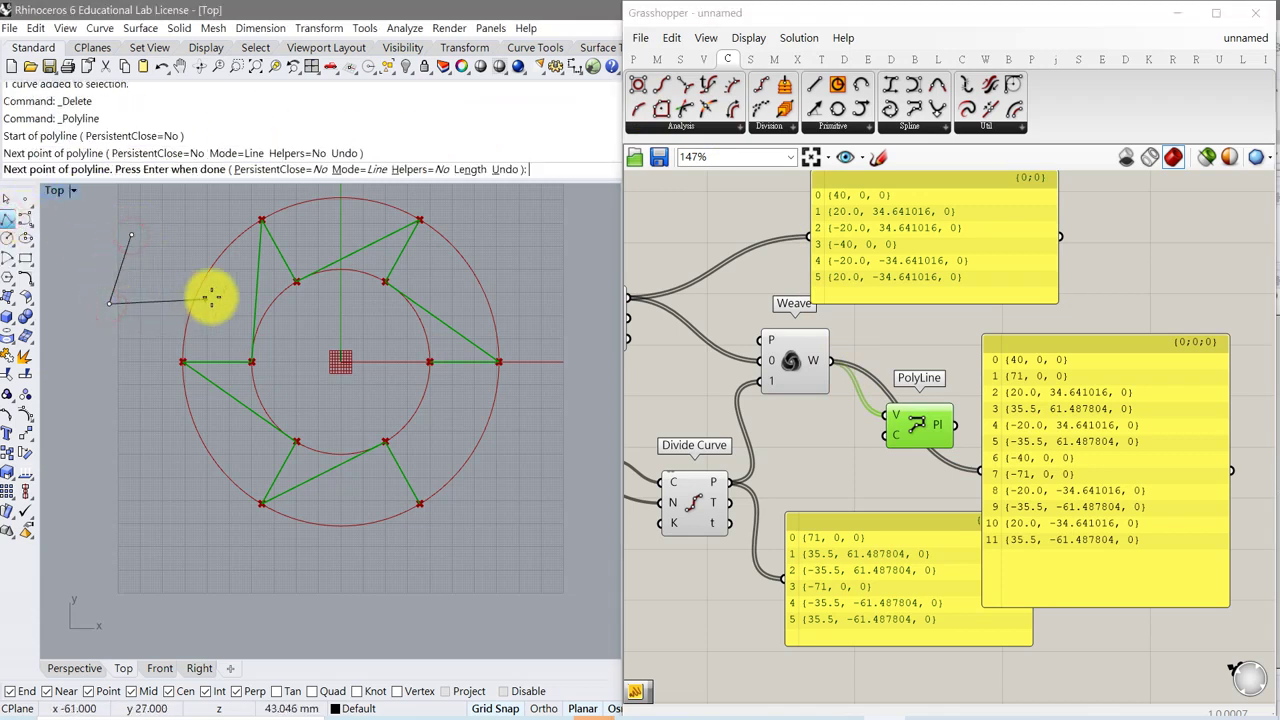
left_click(212, 233)
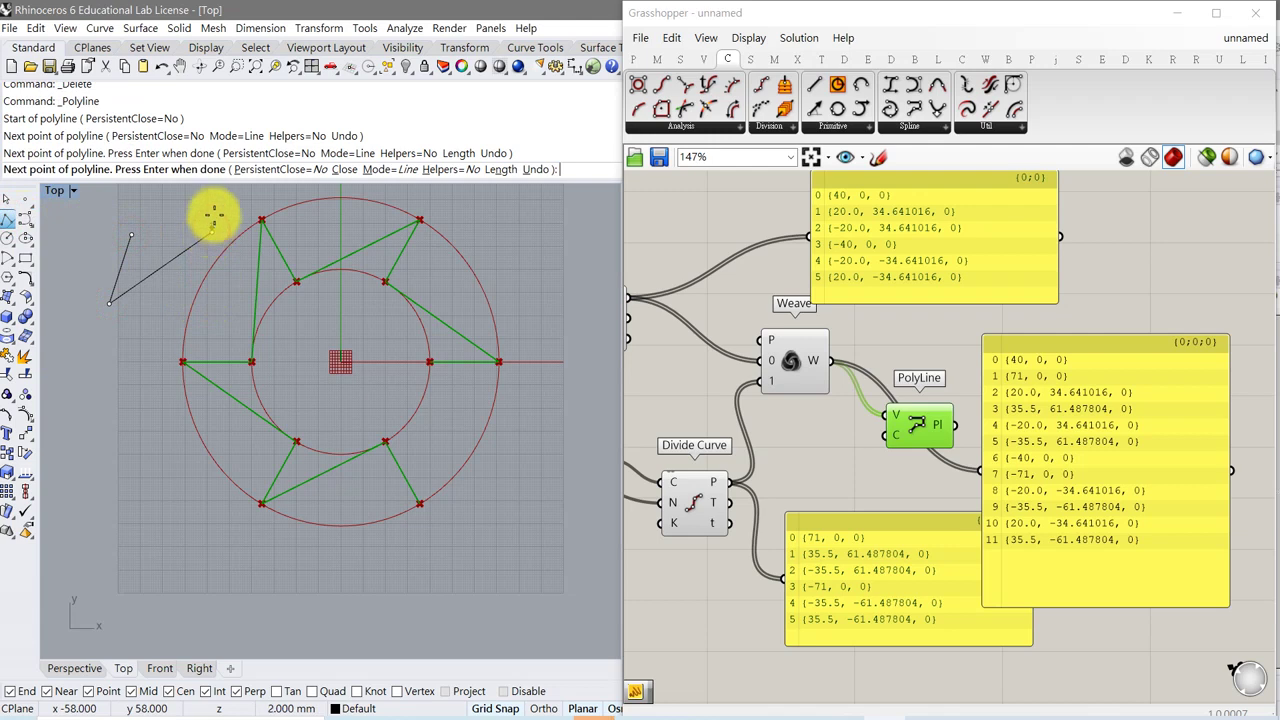
left_click(345, 170)
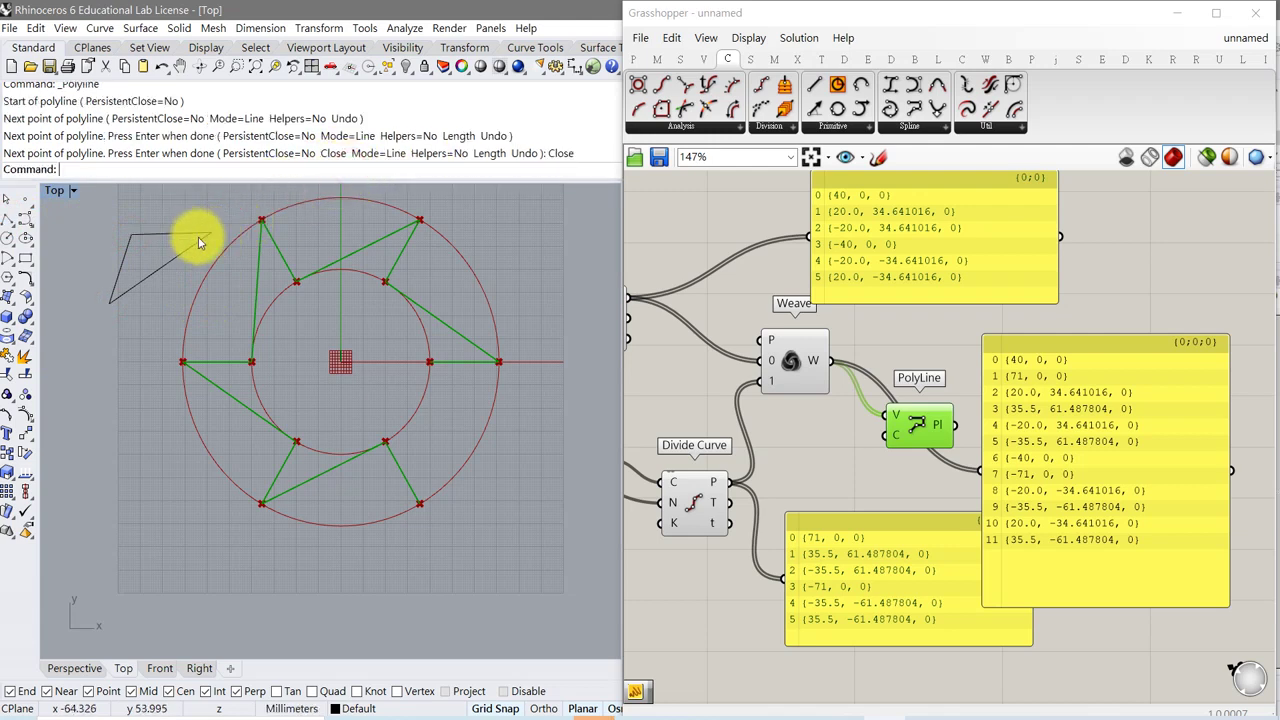
left_click(142, 281)
key("Delete")
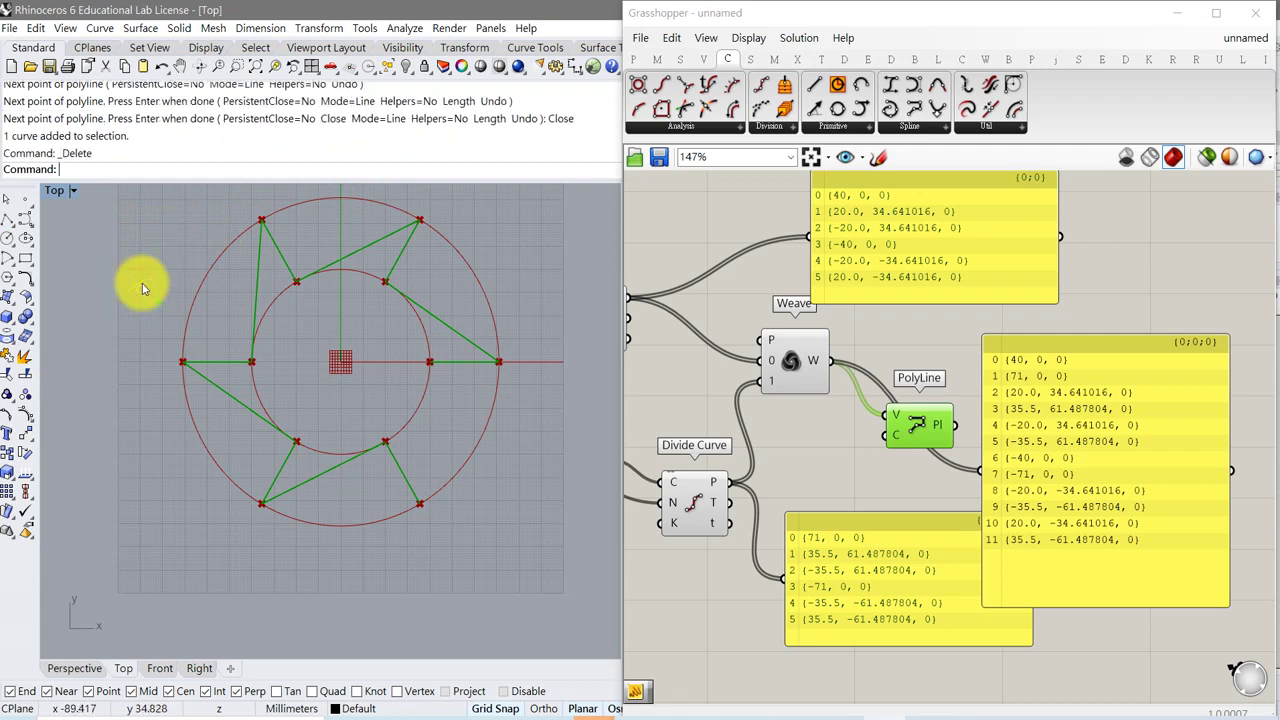
- Check the Set Boolean options for PolyLine's closed input without changing them
right_click(898, 439)
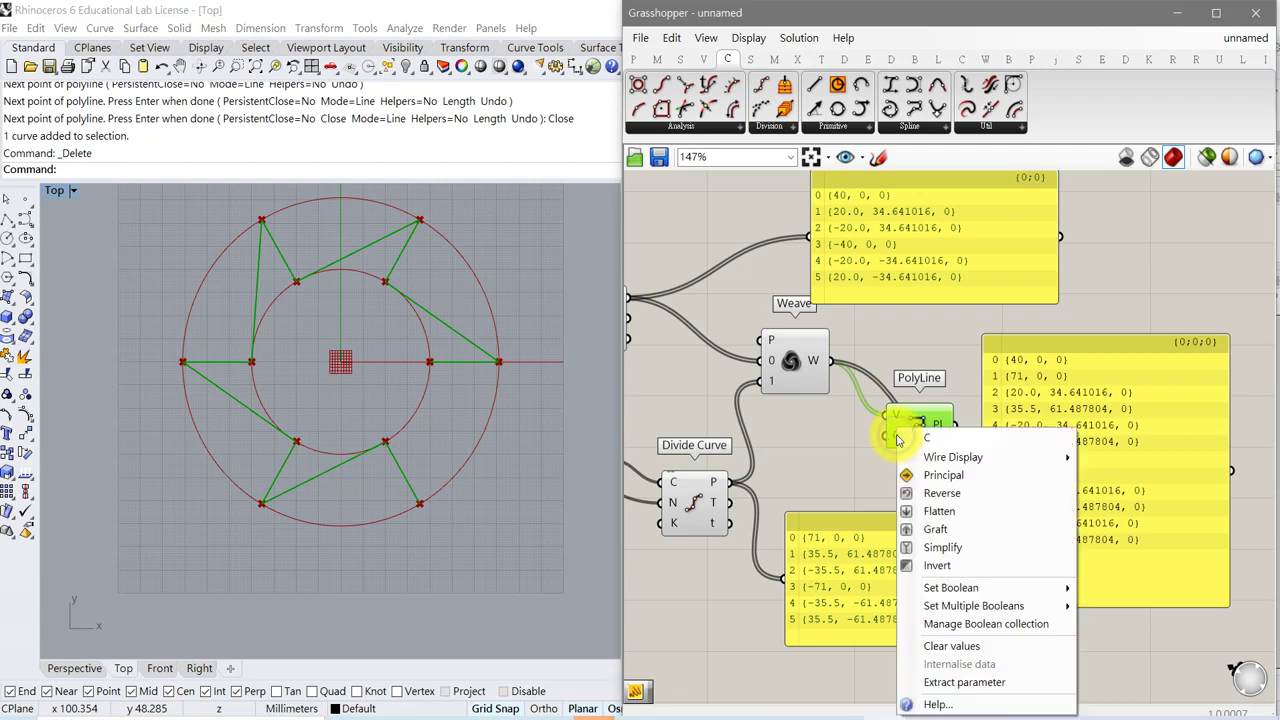
mouse_move(954, 592)
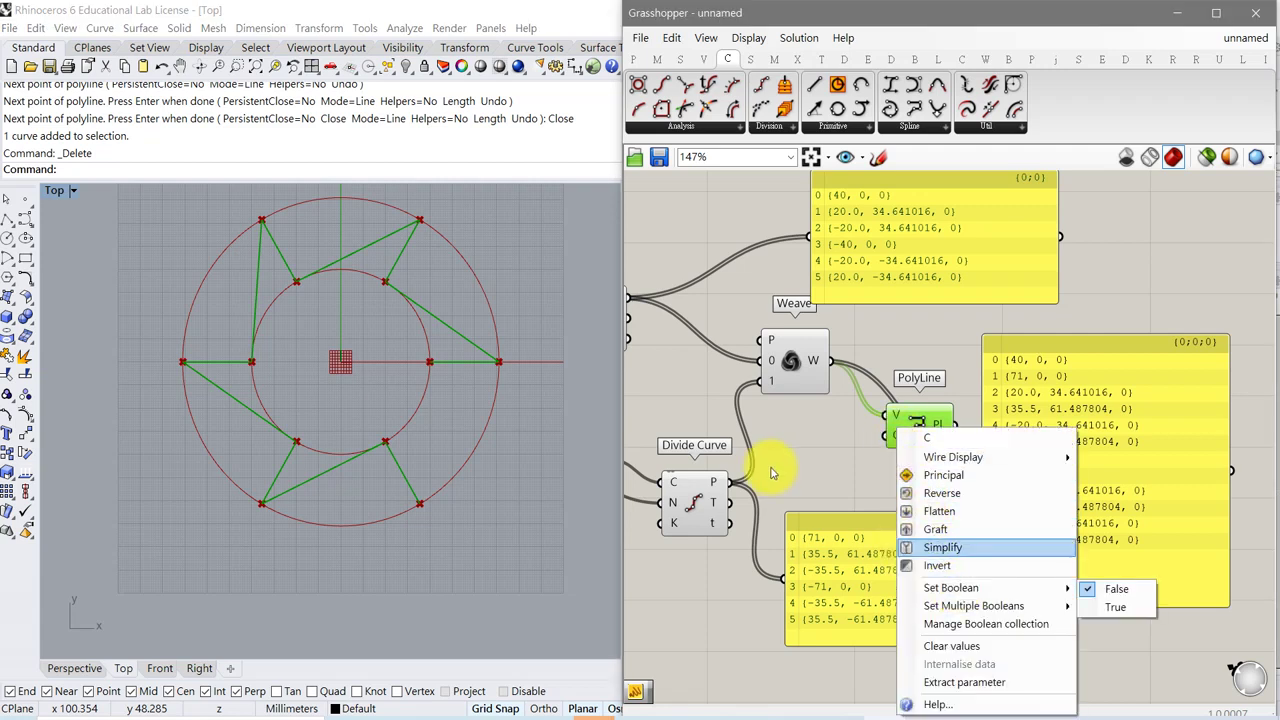
left_click(797, 440)
- Add a panel containing the text true beside PolyLine's closed input, shifting the PolyLine component slightly
left_click_drag(914, 420, 908, 416)
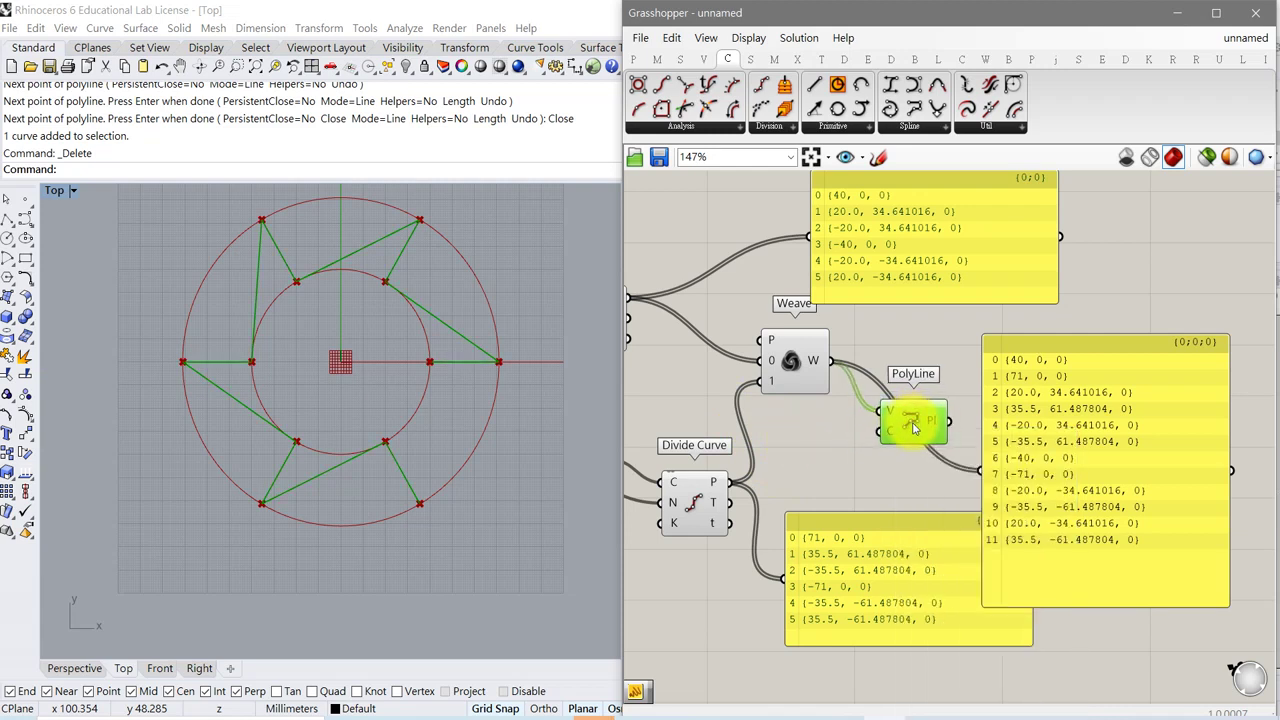
left_click(806, 445)
double_click(805, 443)
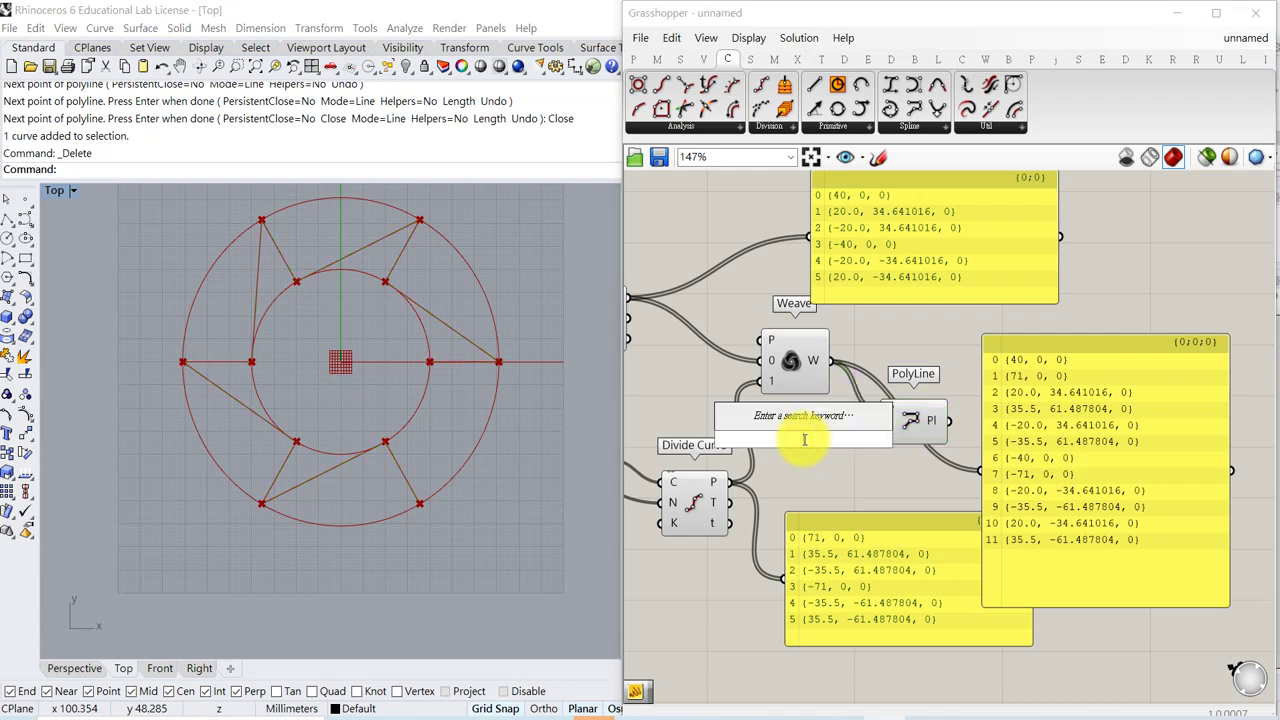
type("Panel")
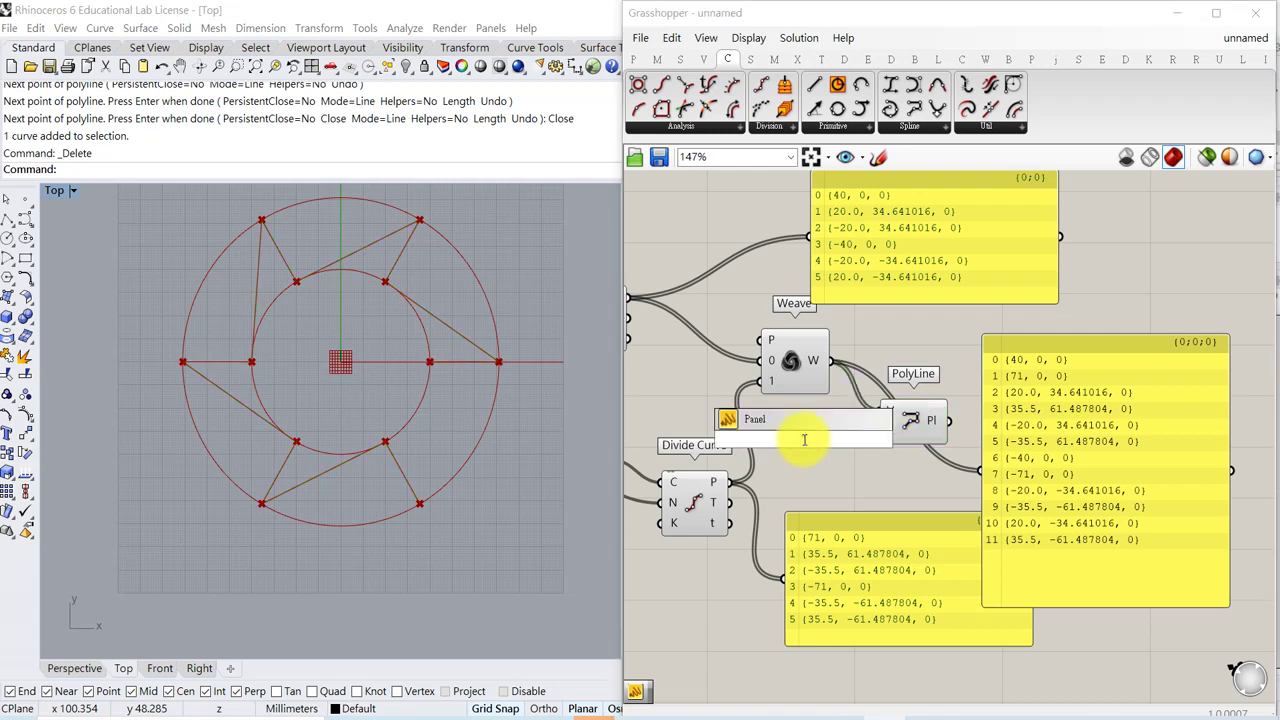
type("\"true")
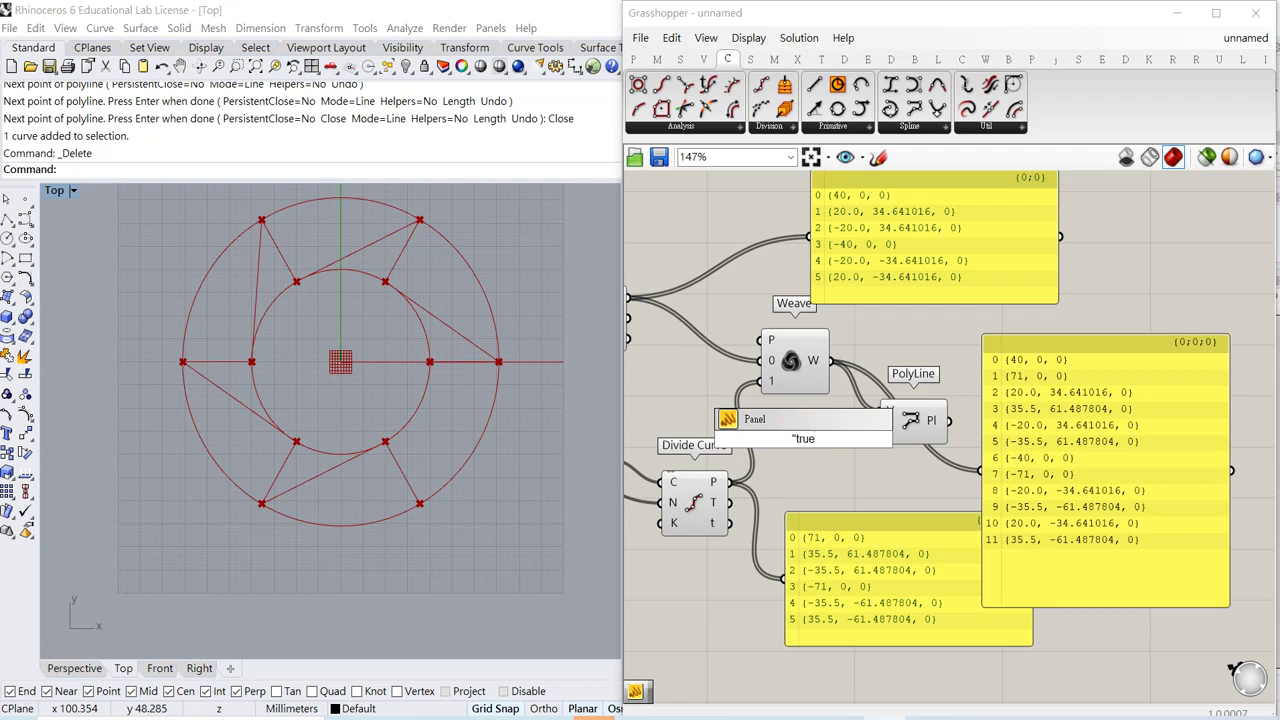
key("Return")
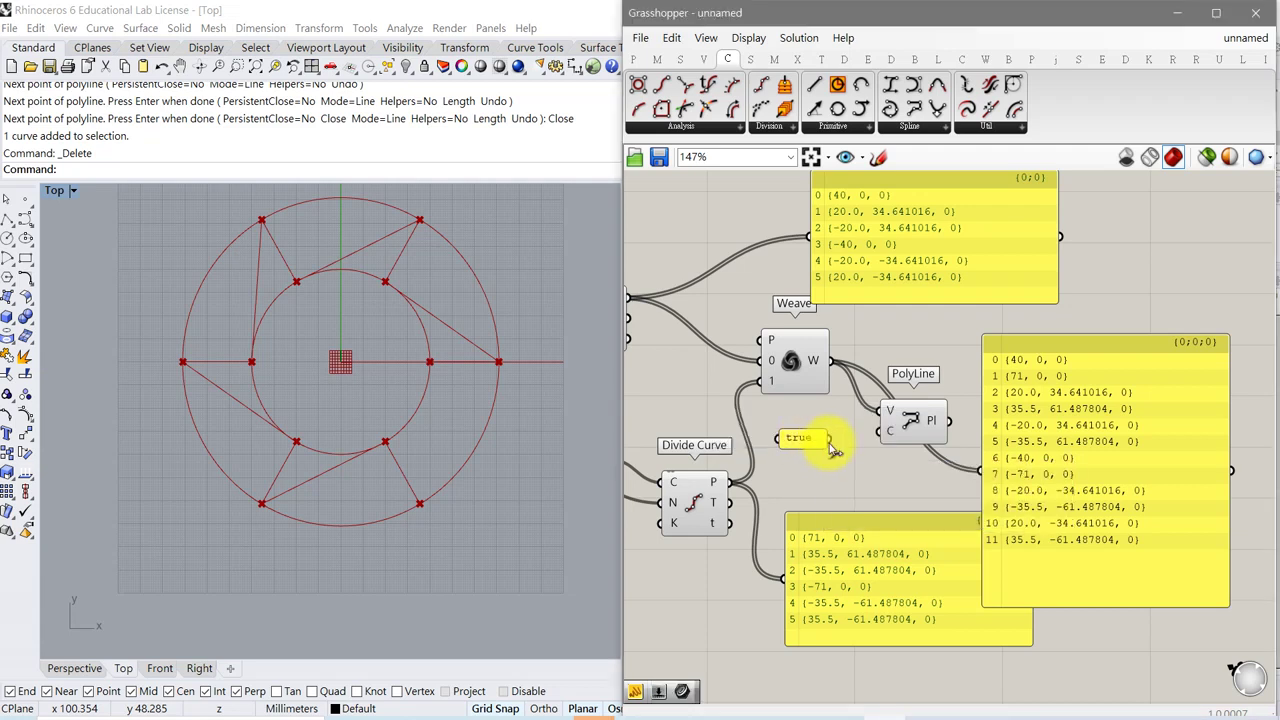
- Connect the true panel to PolyLine's closed input and move the woven points panel clear of the PolyLine component
left_click_drag(828, 438, 893, 418)
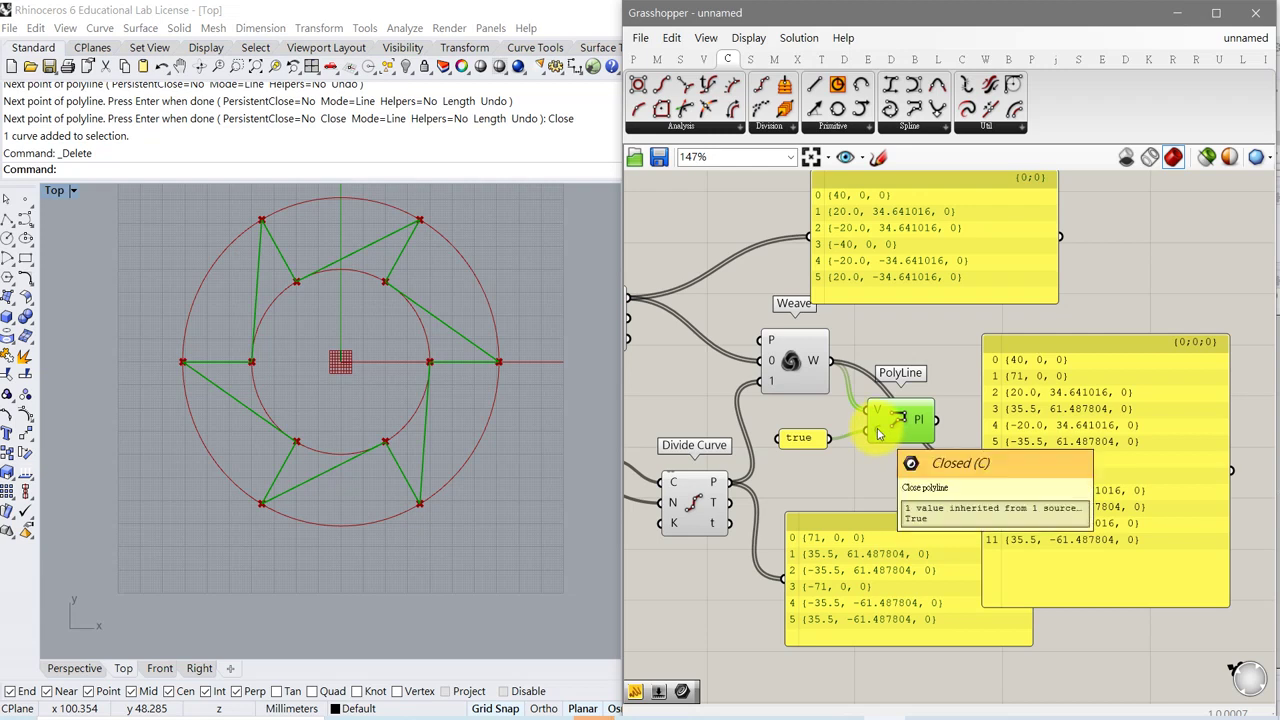
left_click_drag(1035, 442, 1149, 259)
right_click_drag(1025, 390, 1060, 372)
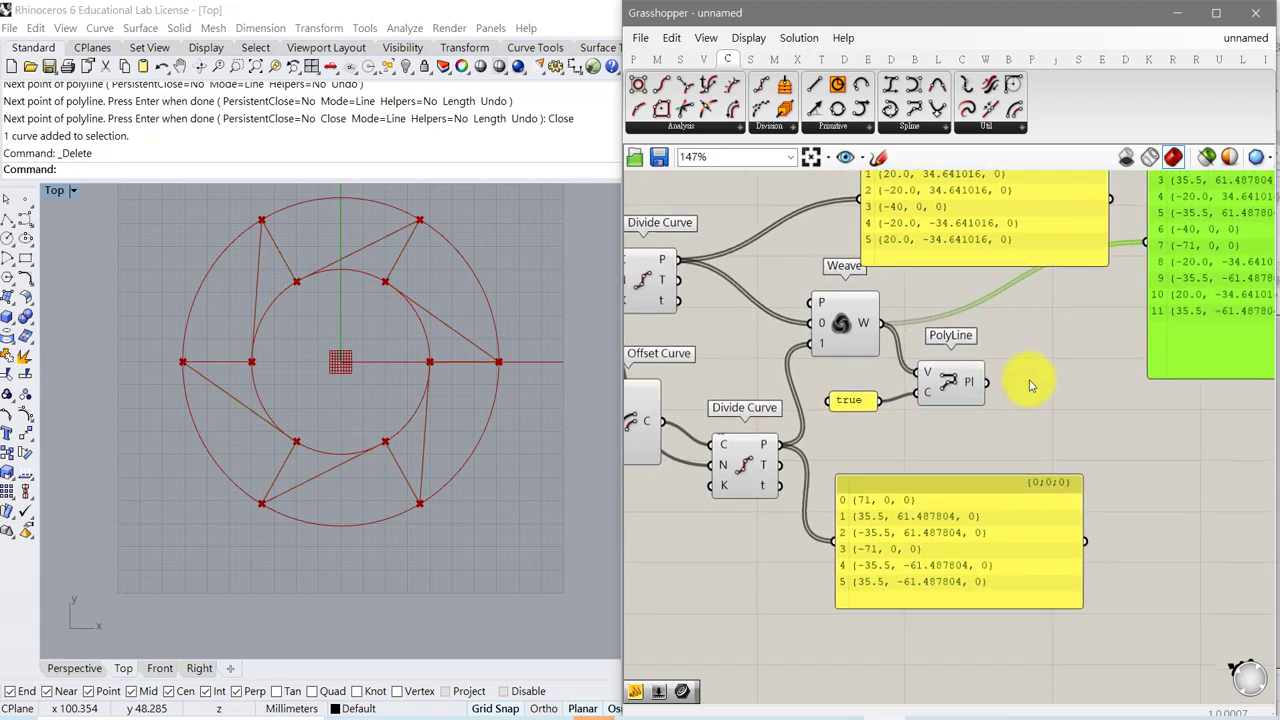
left_click_drag(944, 385, 959, 375)
left_click_drag(902, 415, 880, 401)
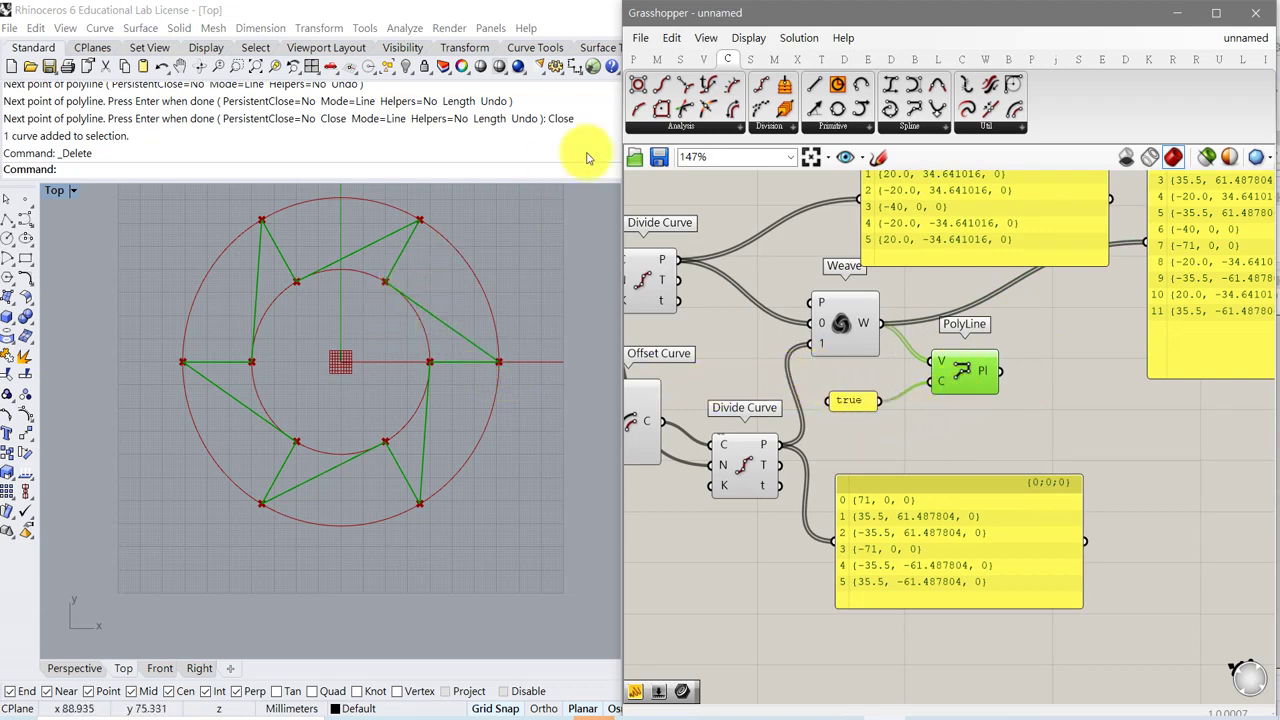
- Add a Boundary Surfaces component fed by the PolyLine output, and move the inner circle's points panel away from Weave
left_click(751, 60)
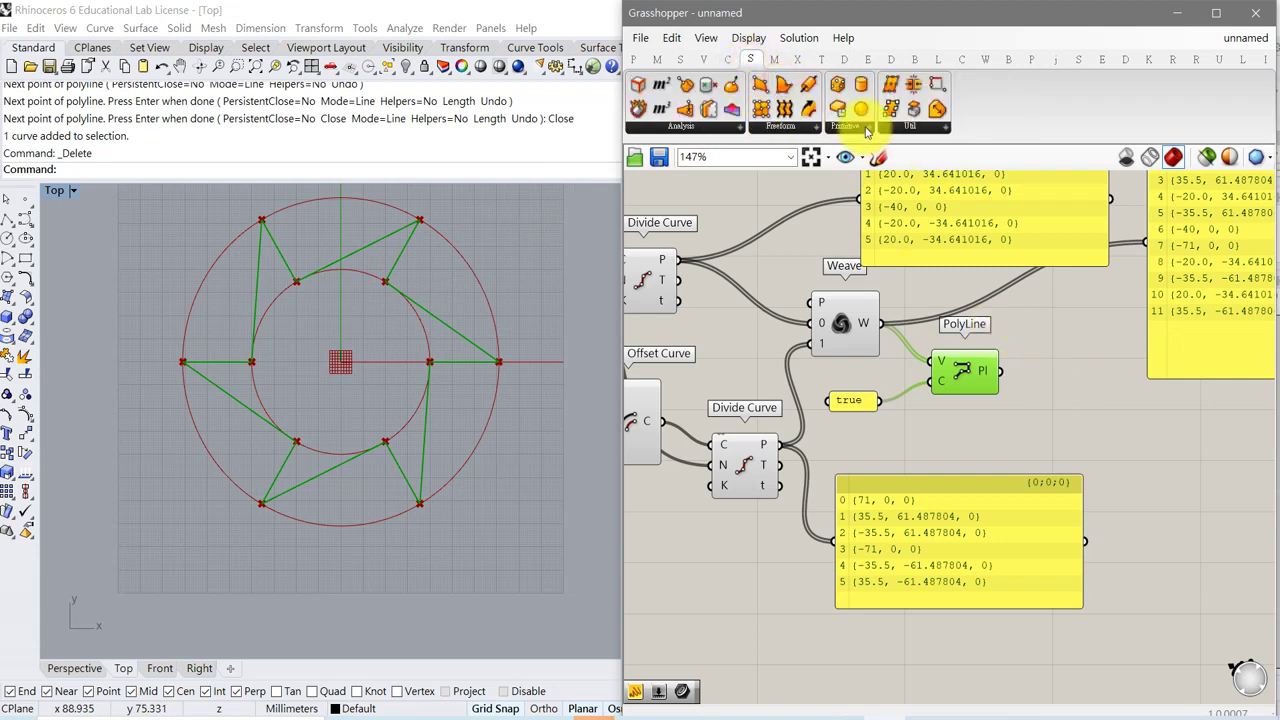
left_click_drag(760, 84, 1060, 386)
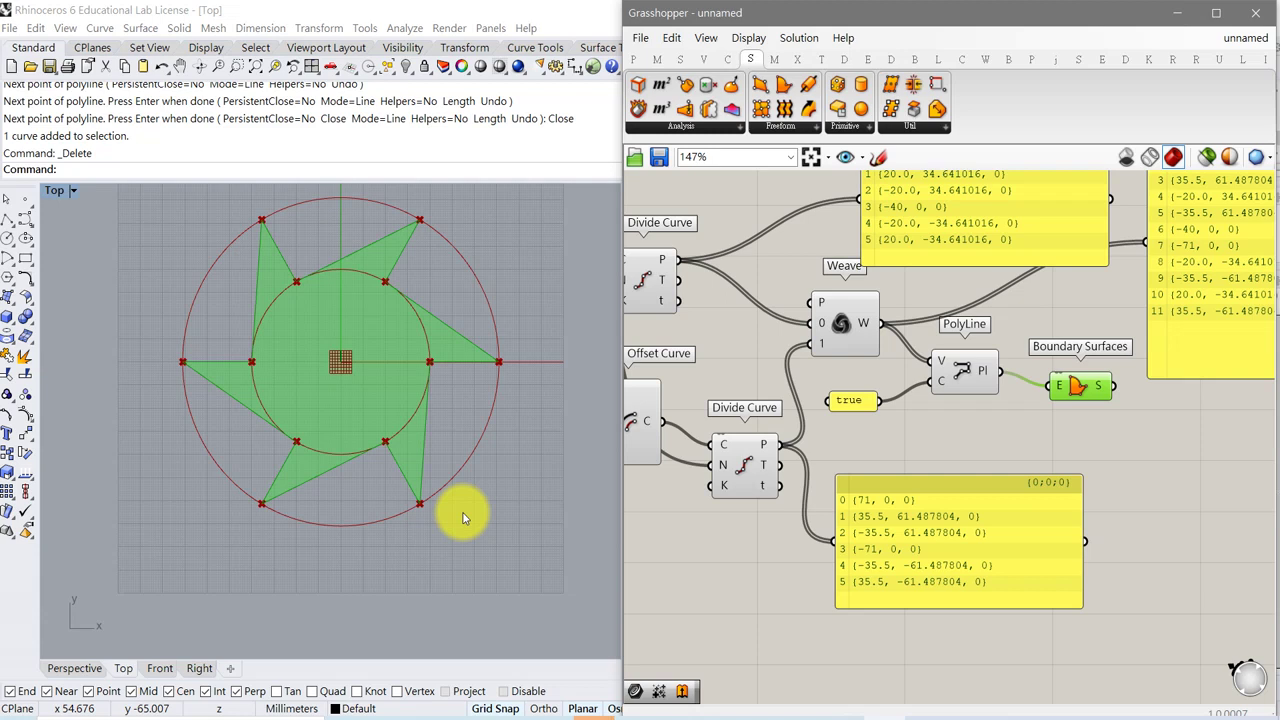
right_click_drag(933, 413, 910, 477)
left_click_drag(983, 279, 979, 214)
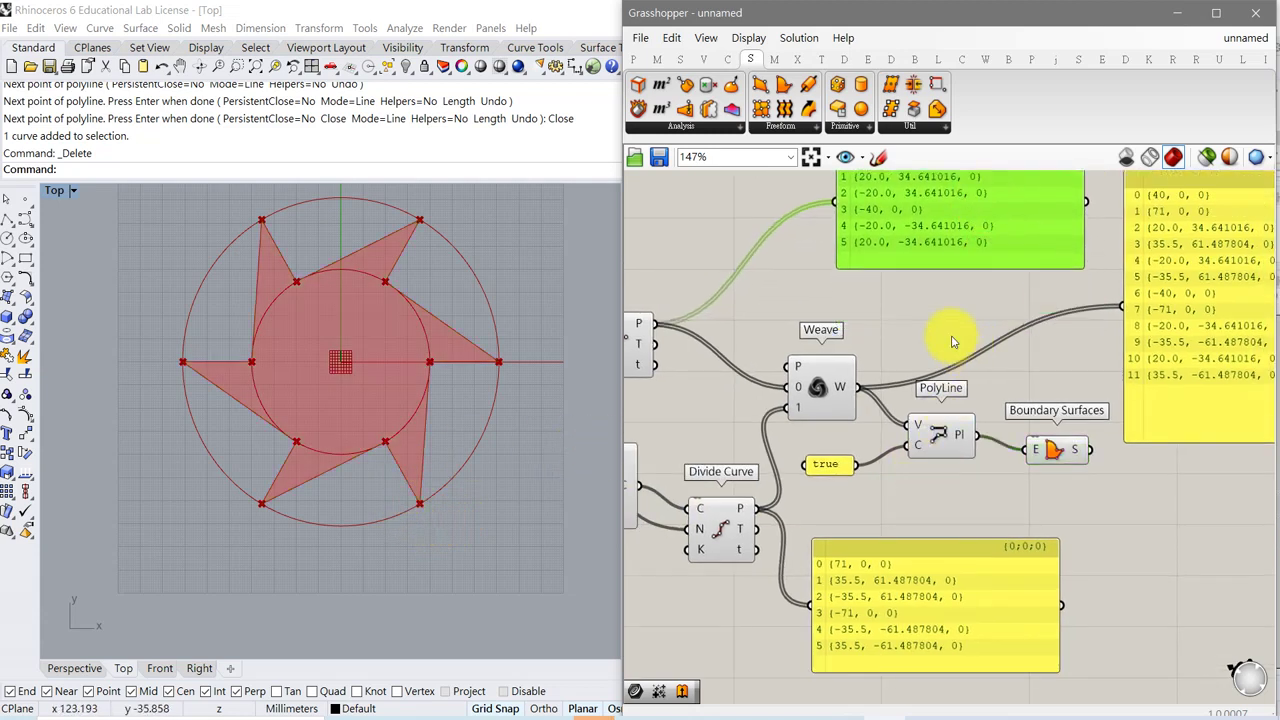
- Add a Nurbs Curve component above PolyLine, moving the inner circle's points panel further up to clear space
left_click(727, 59)
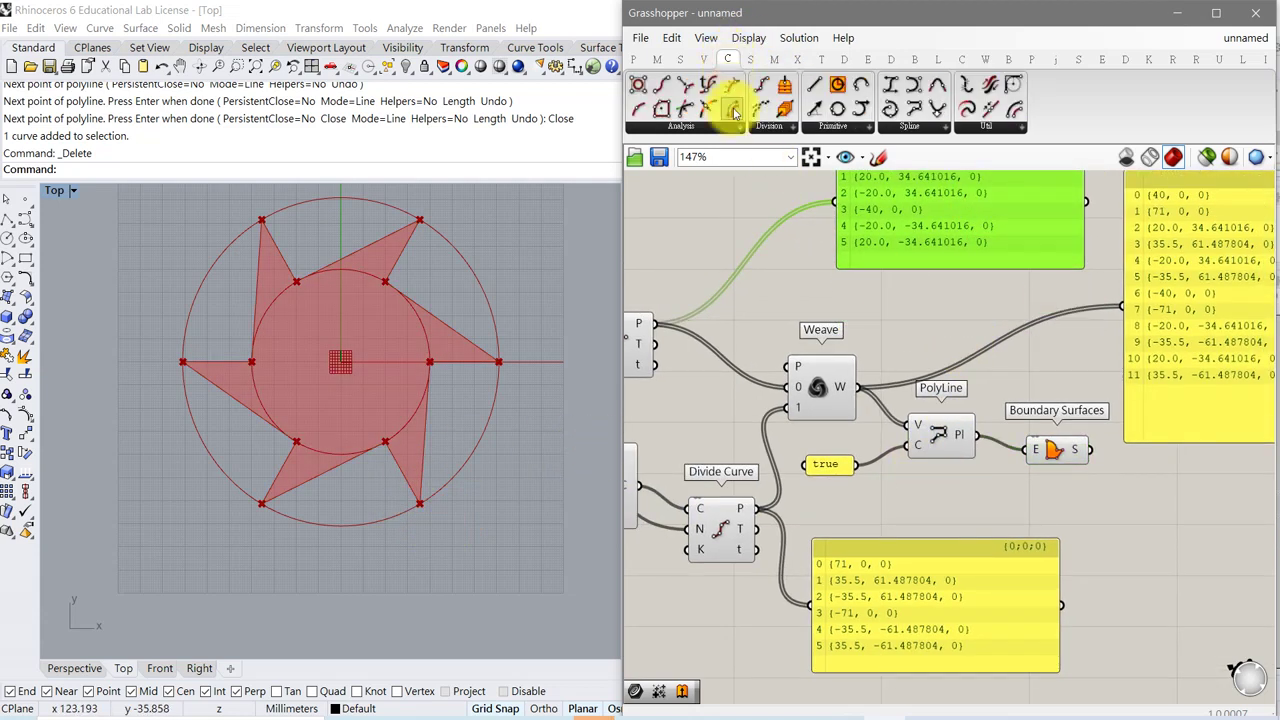
left_click(914, 129)
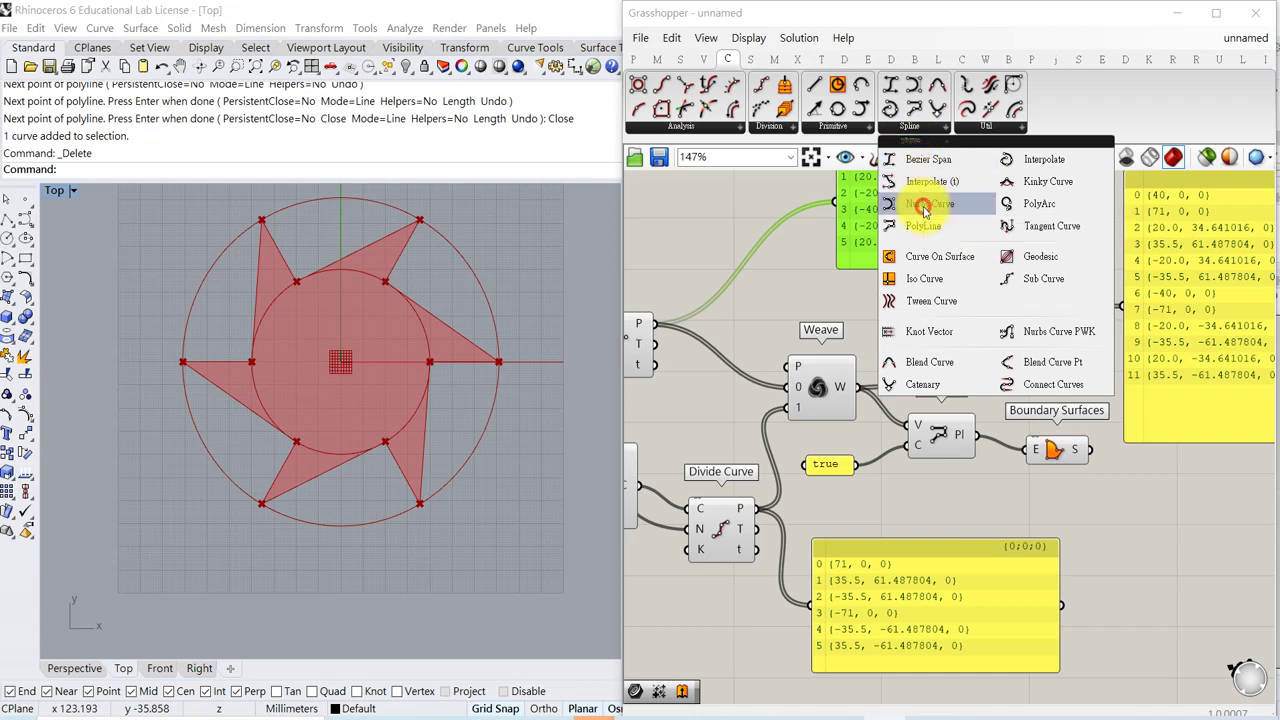
left_click(925, 206)
left_click(966, 314)
left_click_drag(967, 252, 972, 189)
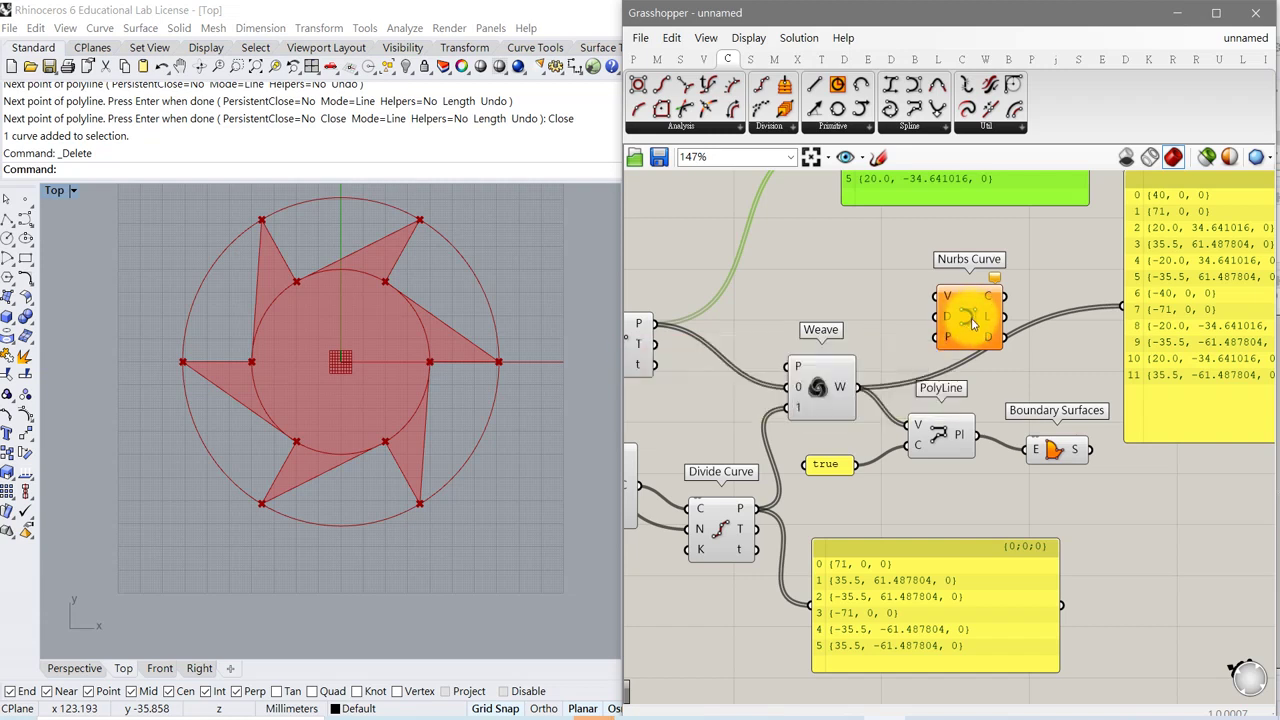
mouse_move(975, 315)
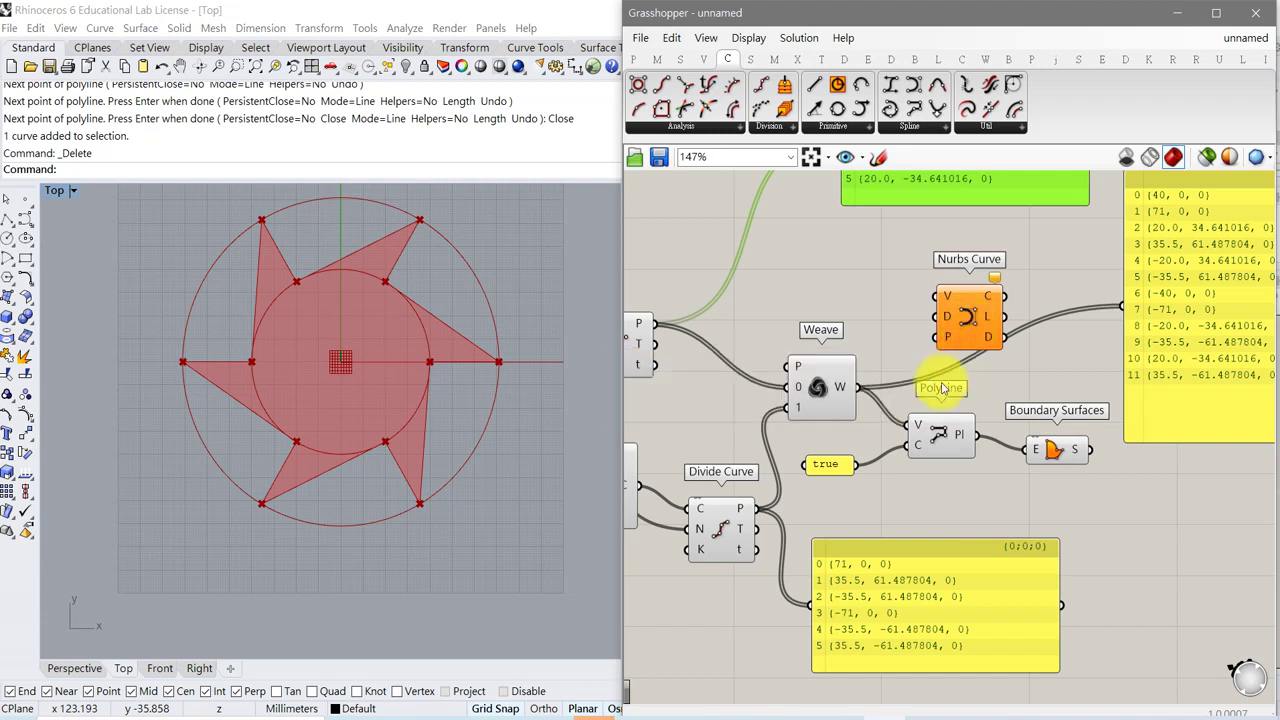
- Wire Nurbs Curve with Weave's output as vertices, the true panel as periodic input, and its curve output into Boundary Surfaces
left_click_drag(858, 387, 982, 337)
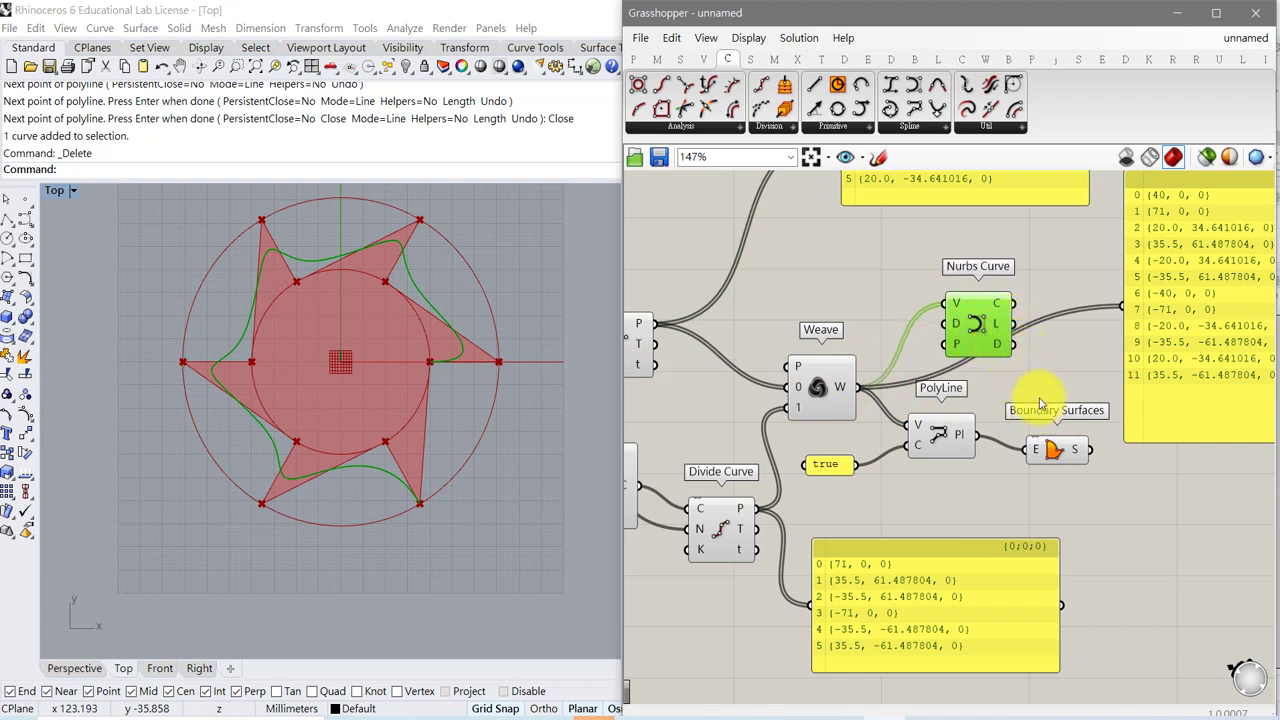
left_click_drag(1014, 305, 1078, 363)
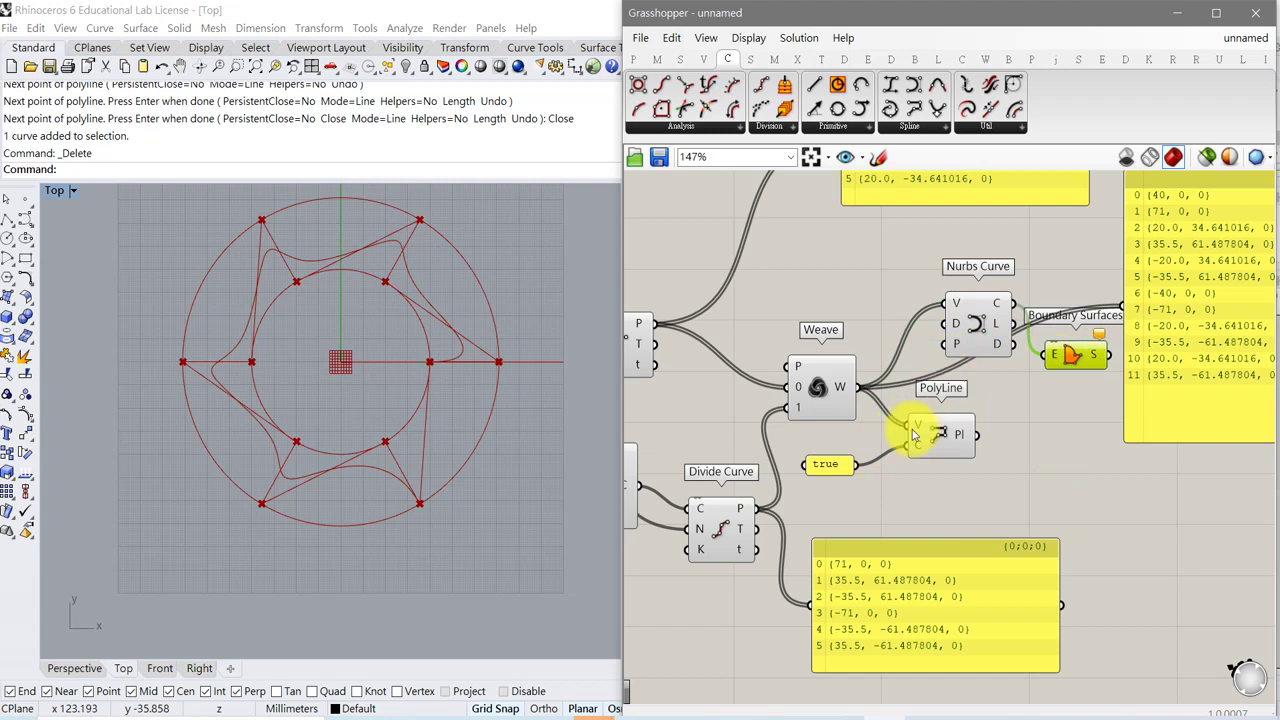
left_click_drag(853, 463, 946, 344)
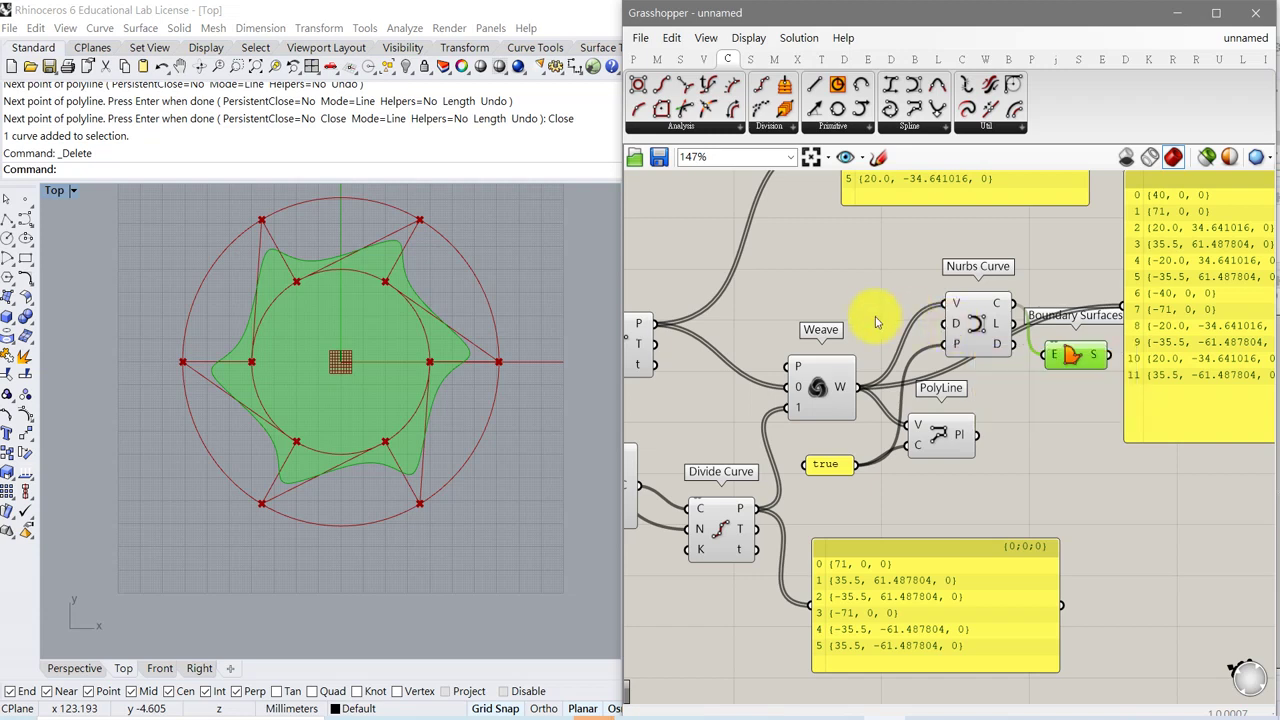
- Add a number slider at value 1 with a range of 1 to 5 and connect it to Nurbs Curve's degree input
double_click(838, 297)
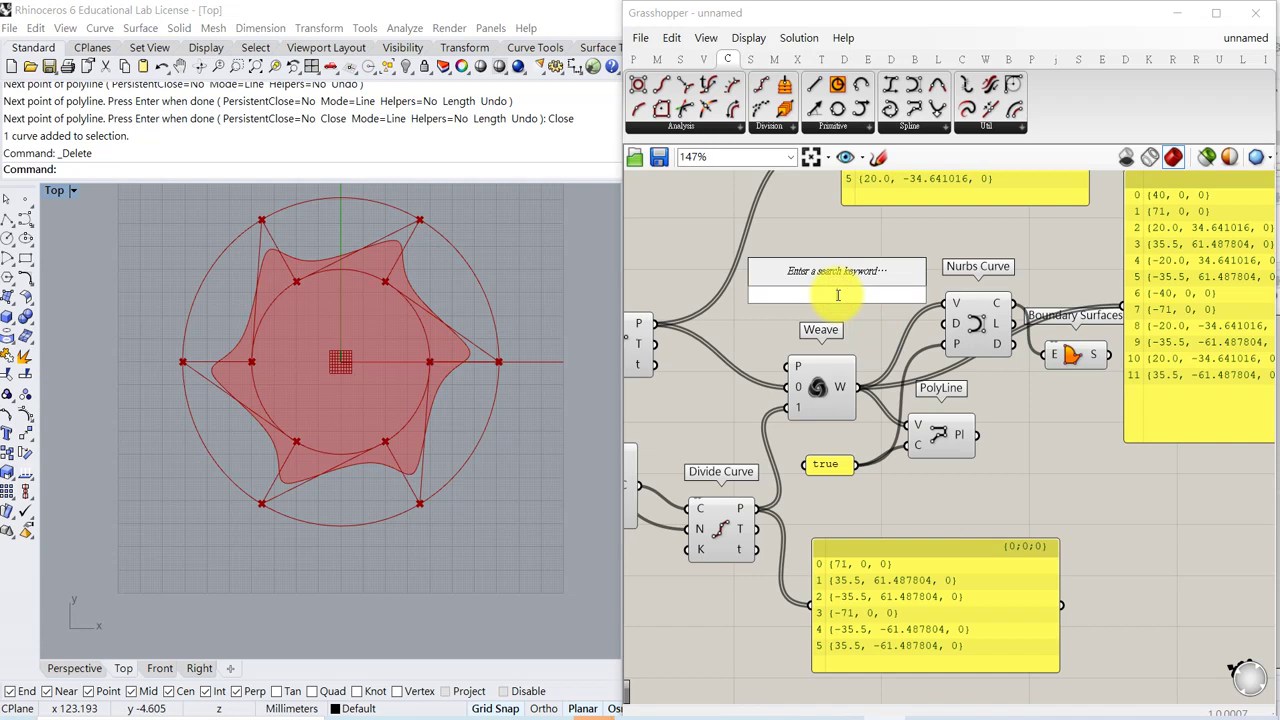
type("num")
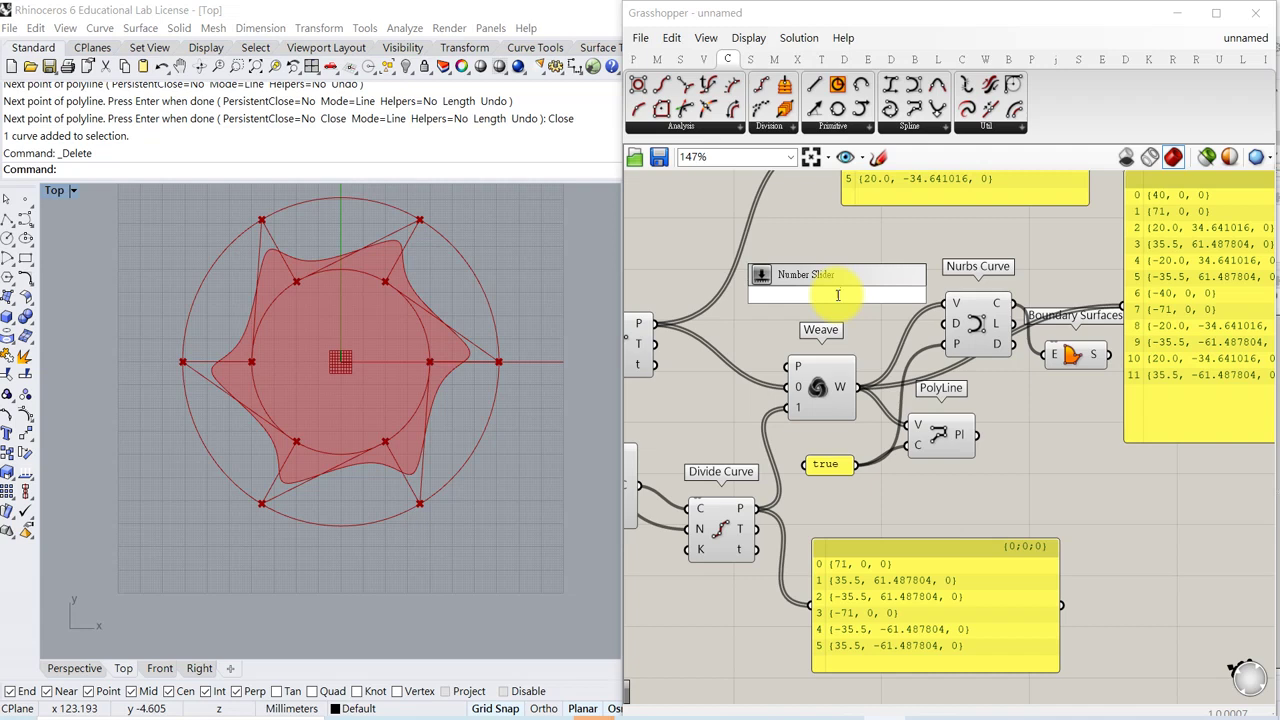
type("1..1")
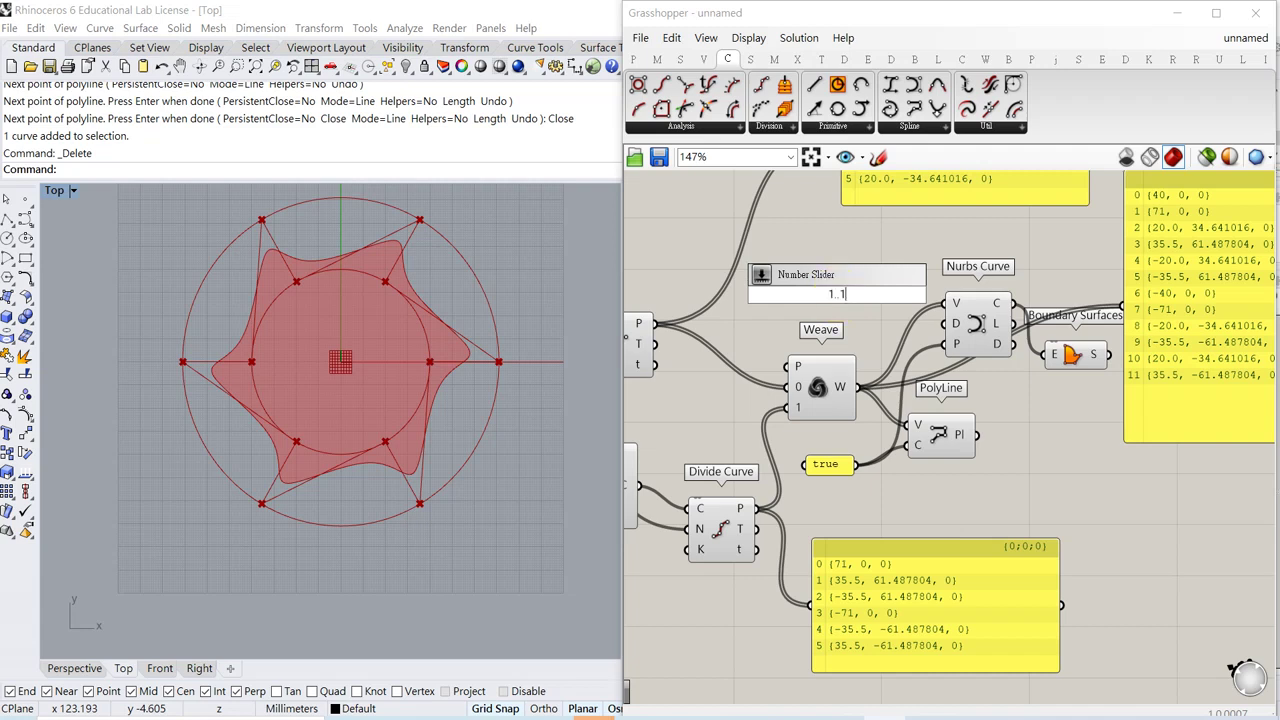
type(".5")
key("Return")
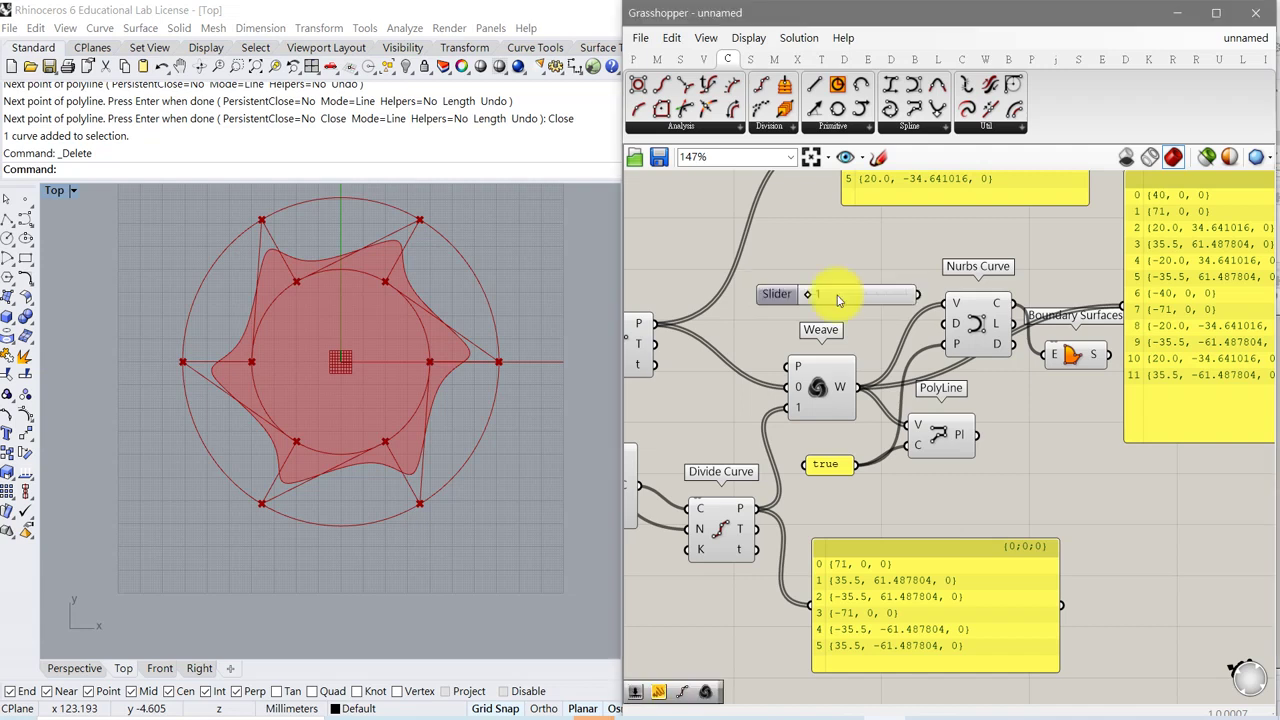
left_click_drag(790, 298, 761, 308)
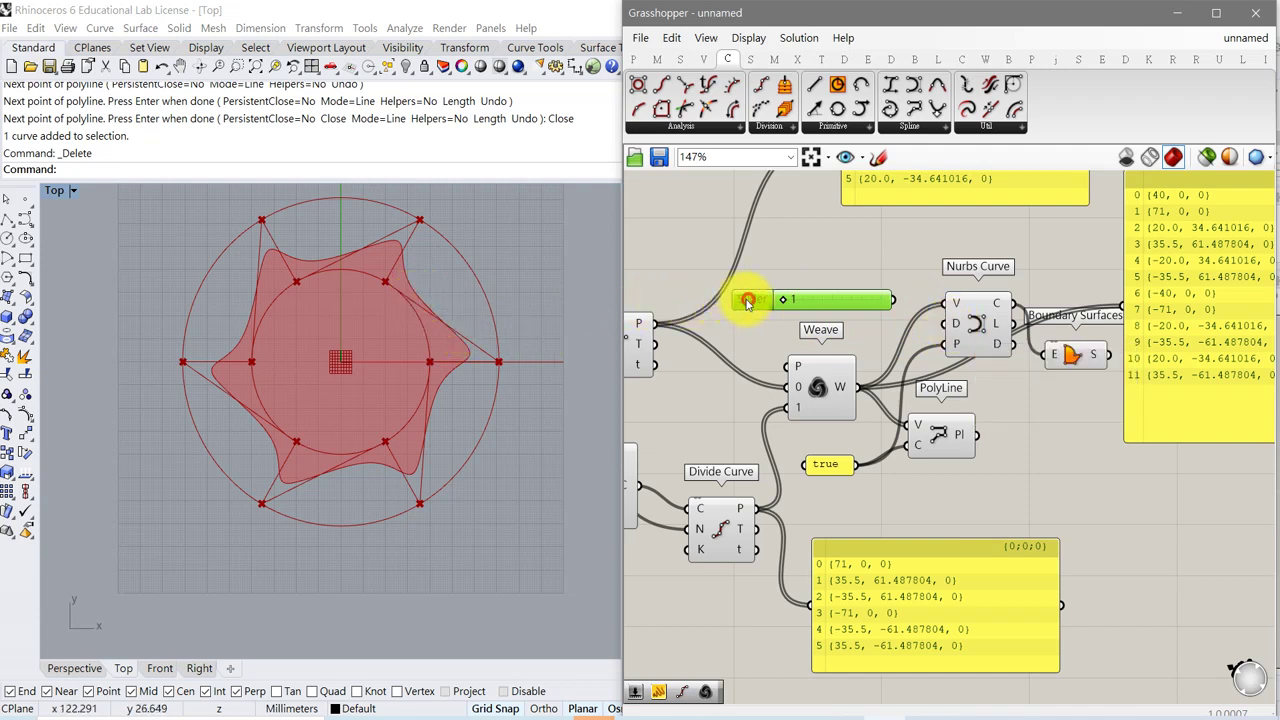
left_click_drag(748, 300, 694, 297)
left_click_drag(845, 298, 955, 318)
left_click(982, 322)
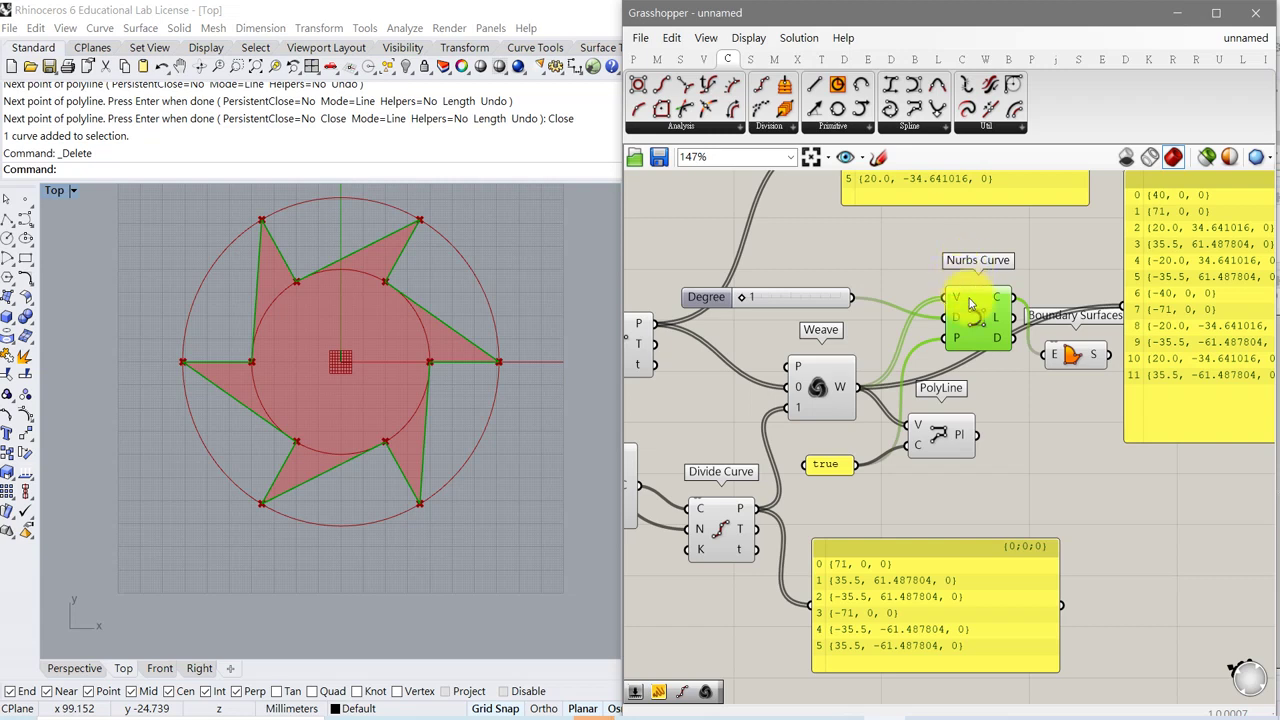
- Compare Nurbs Curve degrees 2, 3 and 5 on the star shape, and leave the Degree slider at 2
left_click_drag(745, 300, 763, 295)
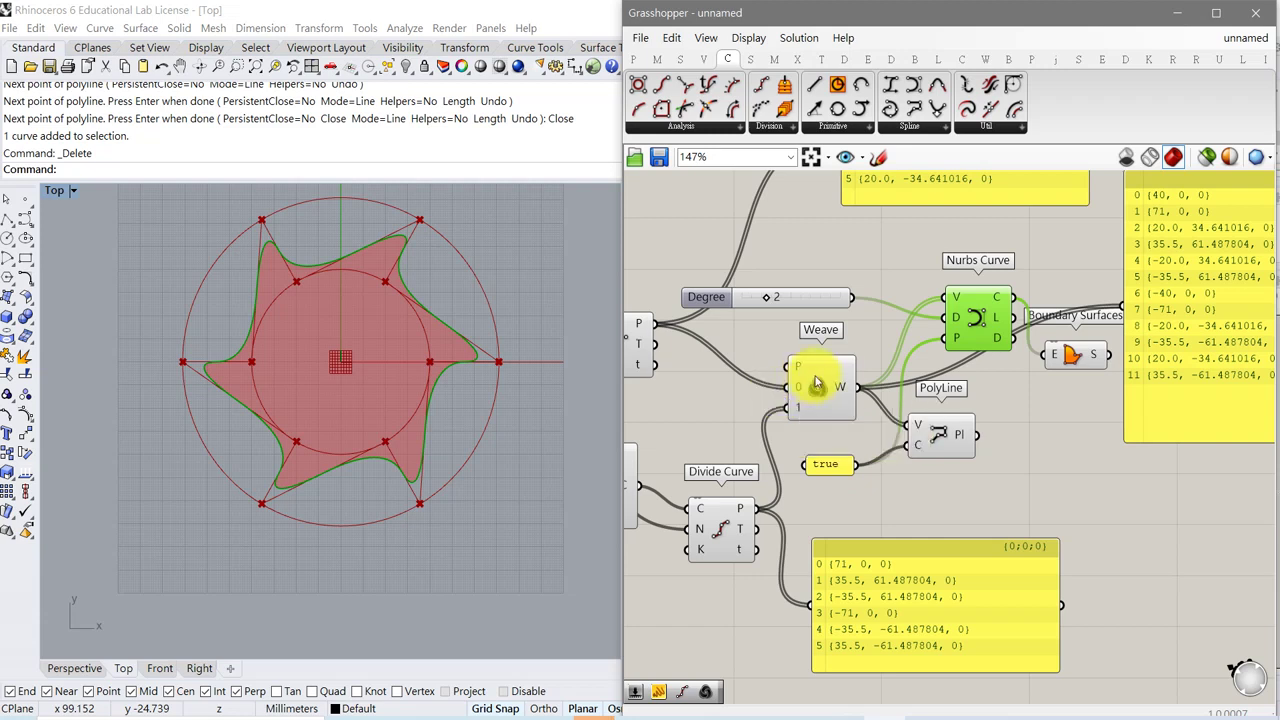
left_click_drag(768, 299, 786, 301)
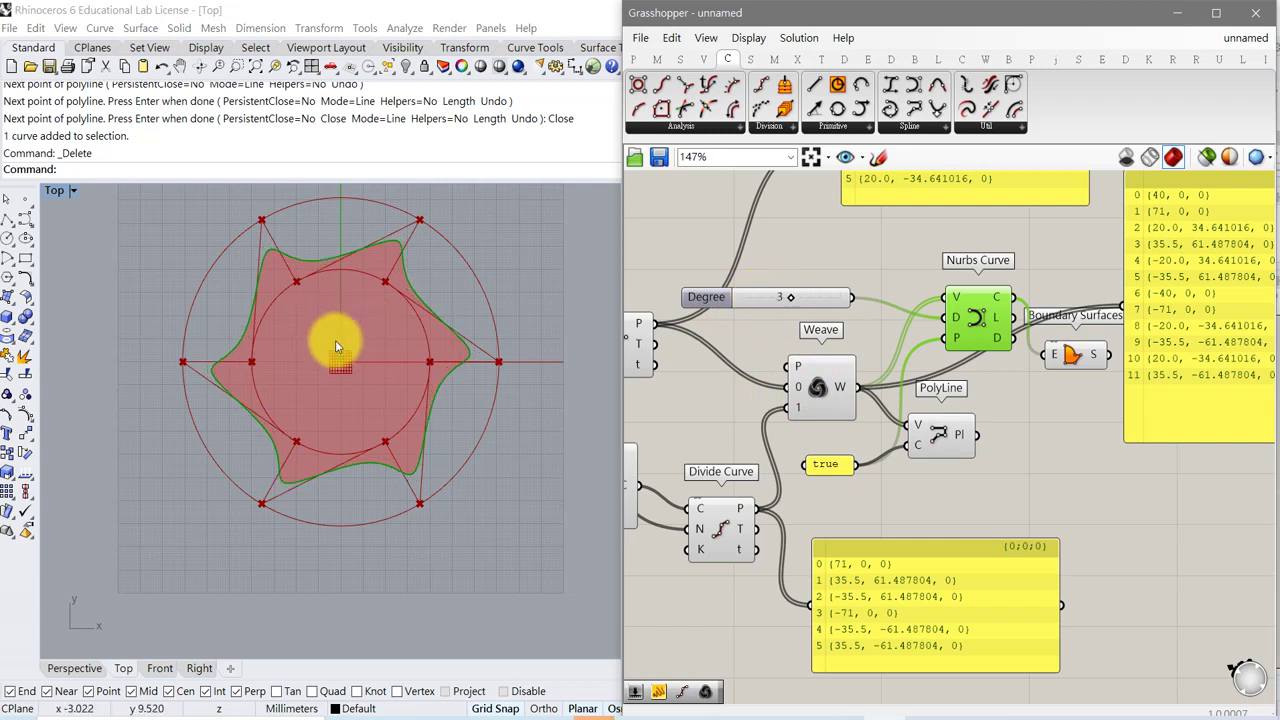
scroll(340, 347, "up", 2)
scroll(340, 350, "up", 2)
right_click_drag(340, 350, 352, 398)
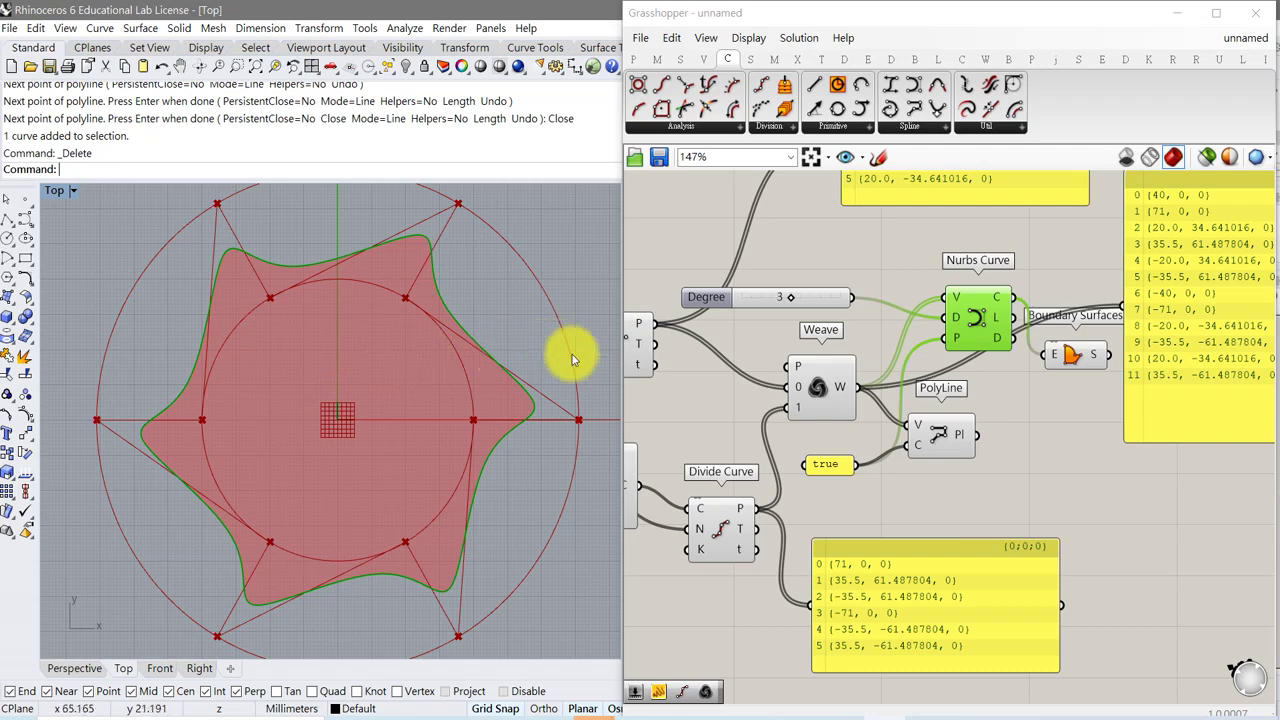
left_click_drag(790, 297, 841, 304)
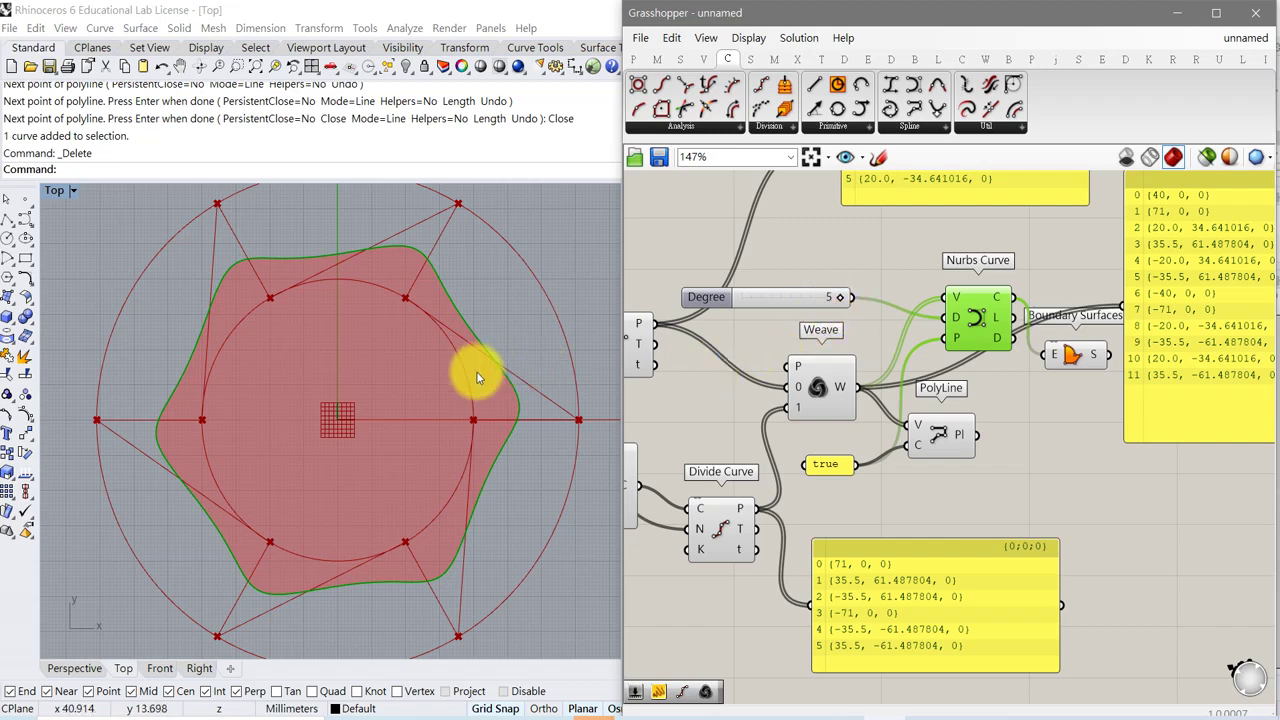
left_click_drag(841, 301, 771, 305)
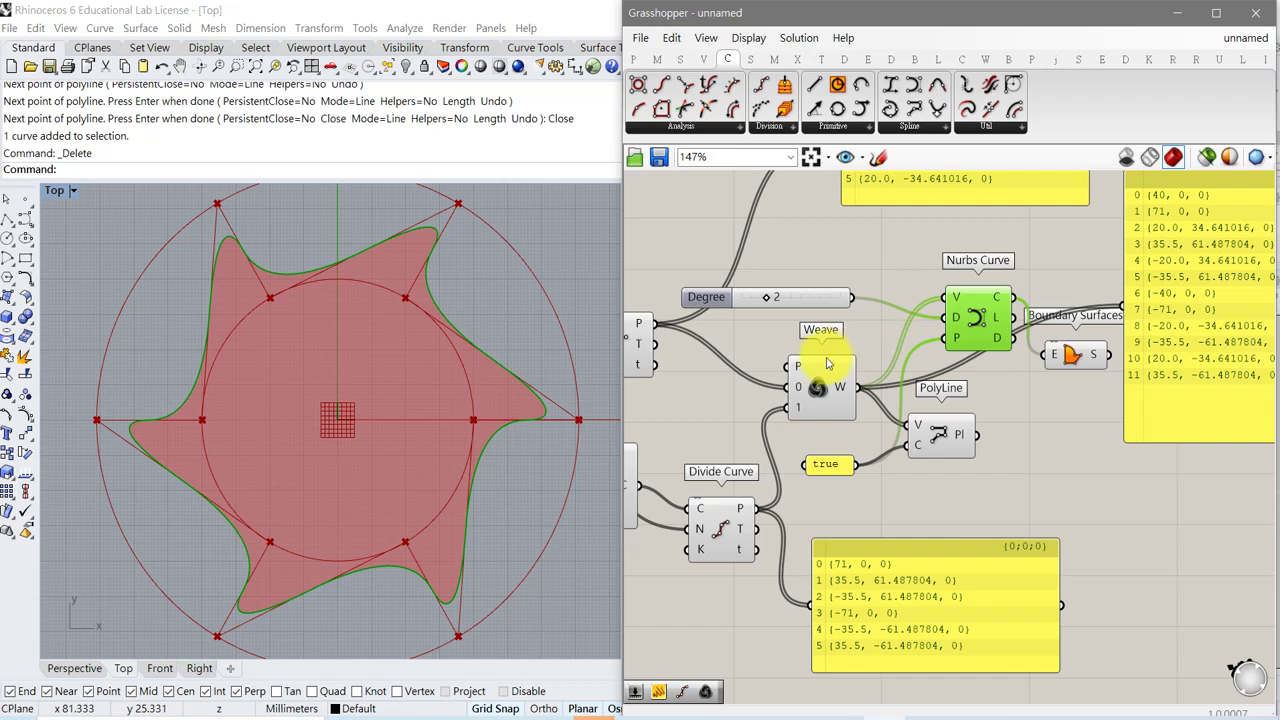
right_click_drag(700, 420, 852, 382)
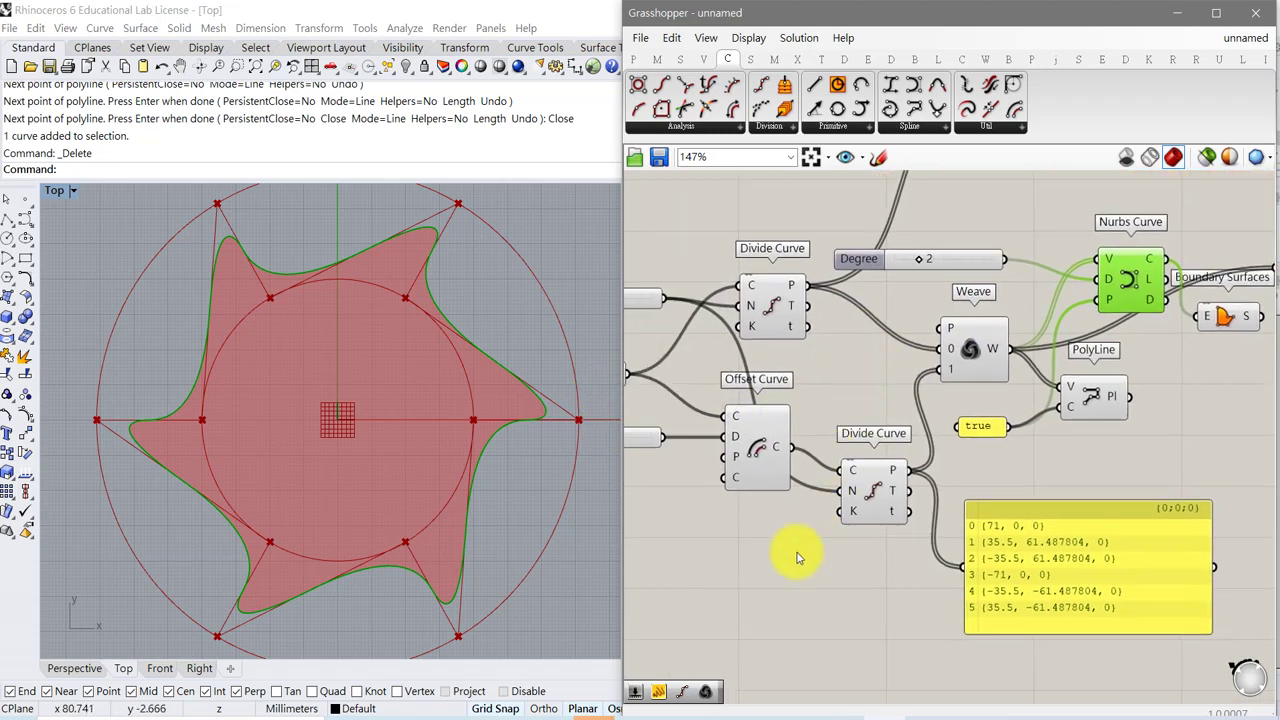
left_click(762, 714)
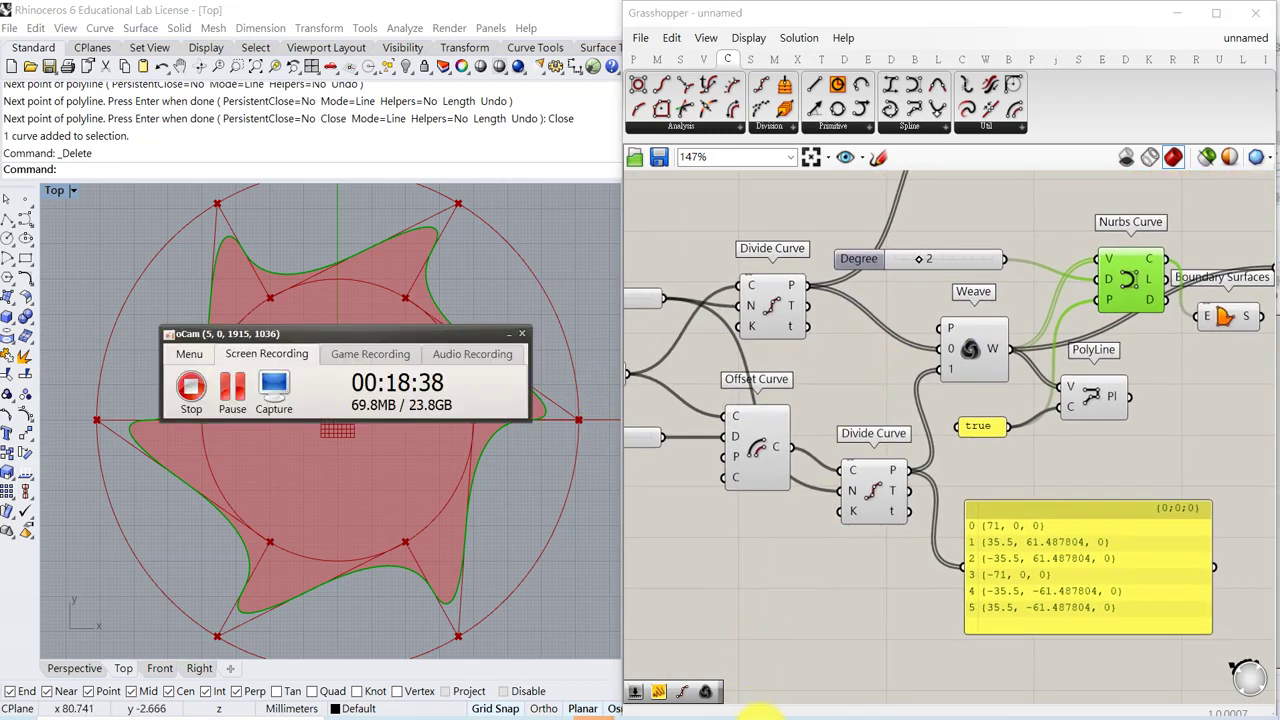
left_click(766, 570)
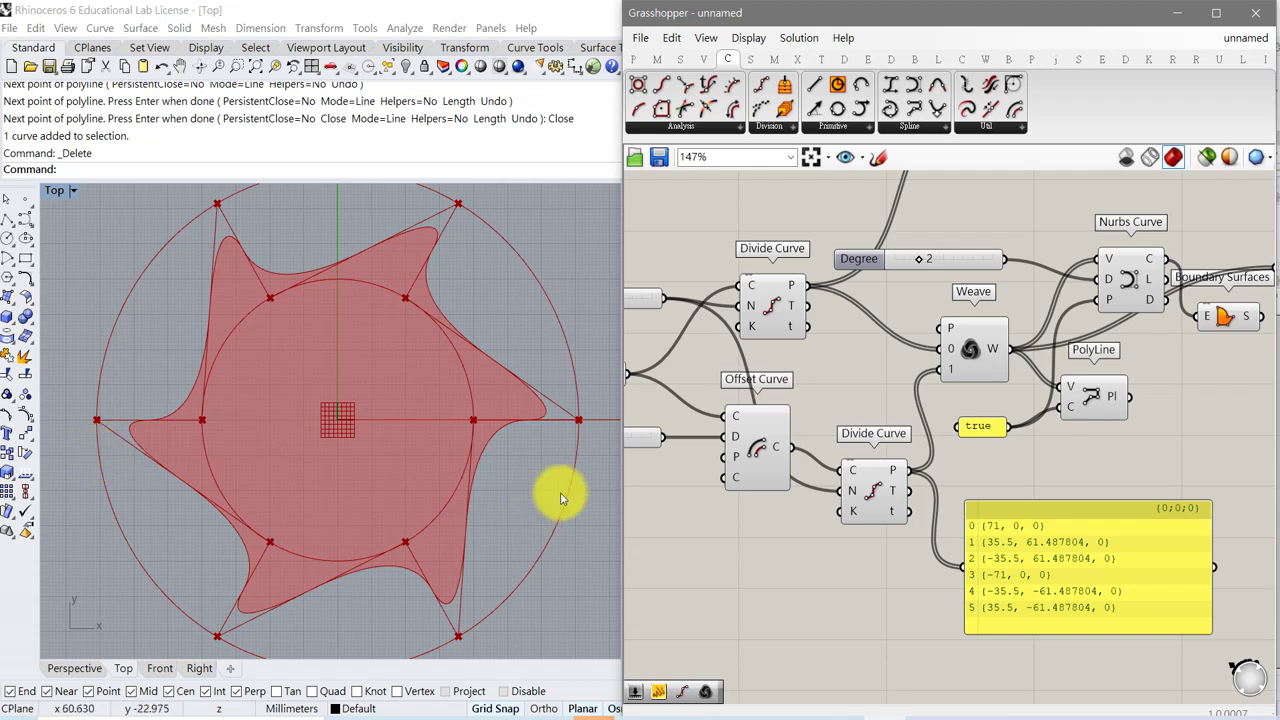
- Move the Curve parameter slightly away from Offset Curve, and feed it into a new End Points component placed below Offset Curve
right_click_drag(803, 551, 914, 575)
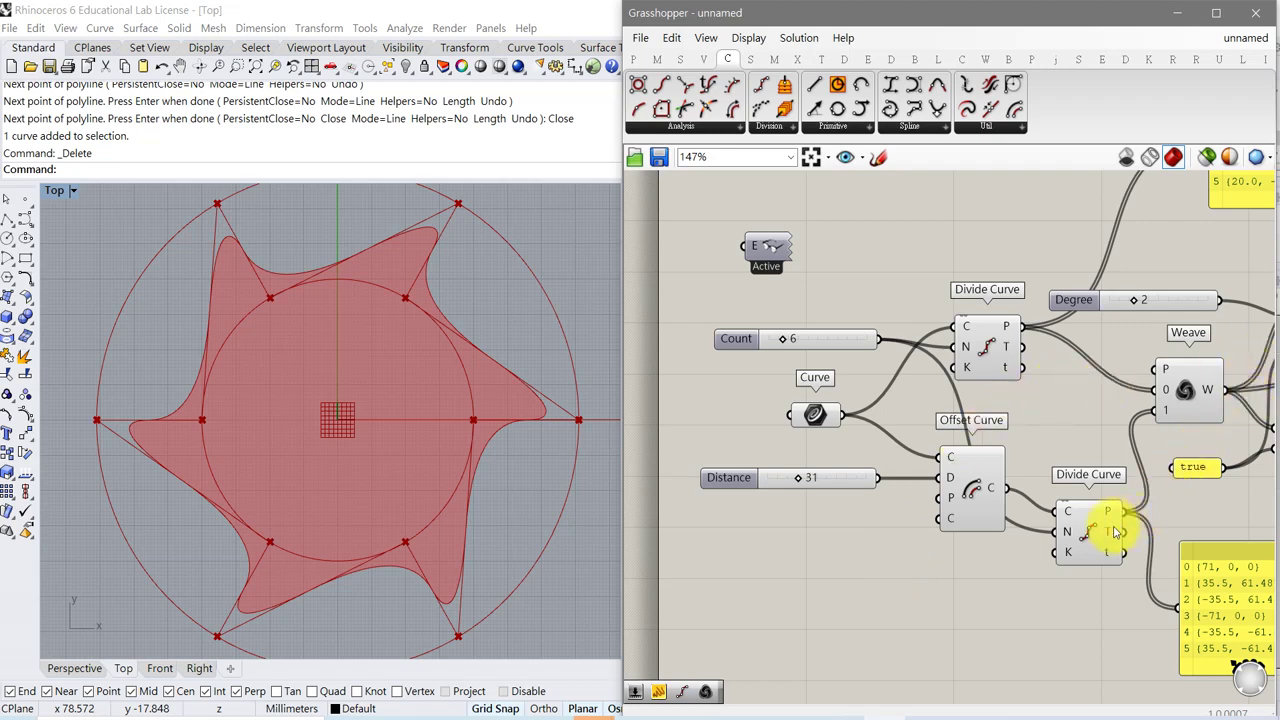
right_click_drag(894, 457, 800, 406)
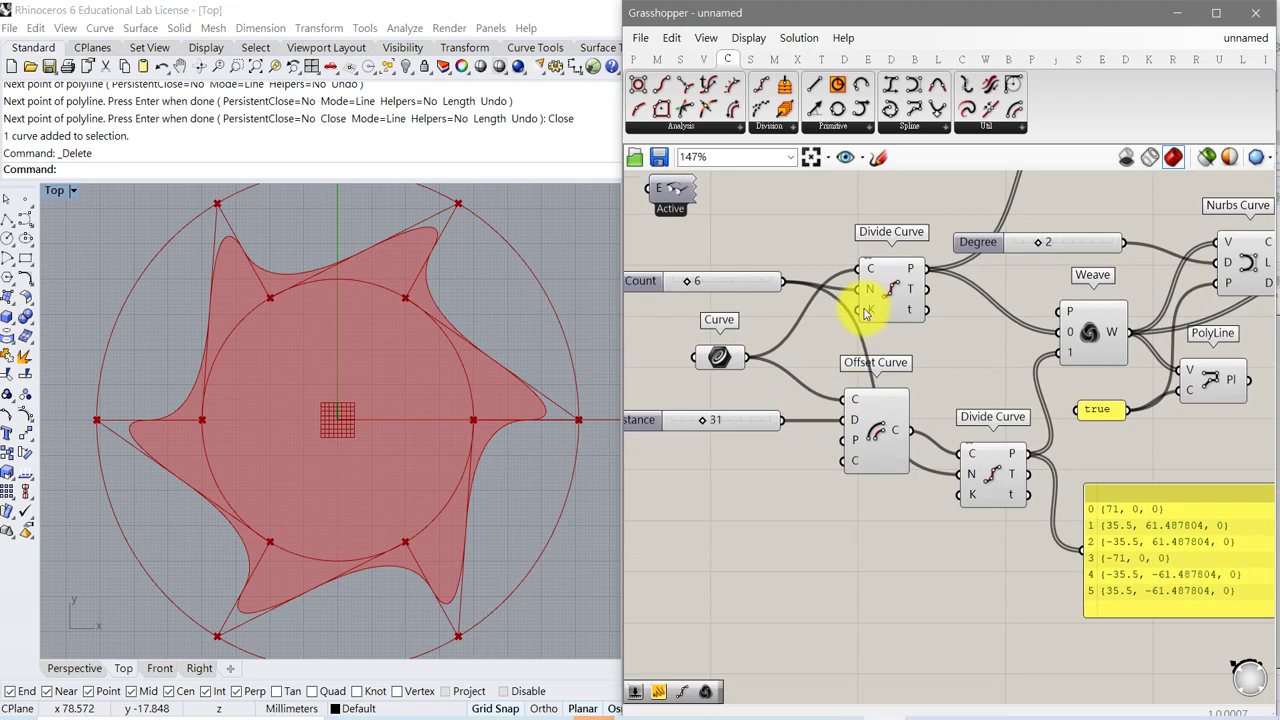
left_click_drag(728, 354, 697, 366)
right_click_drag(737, 383, 800, 334)
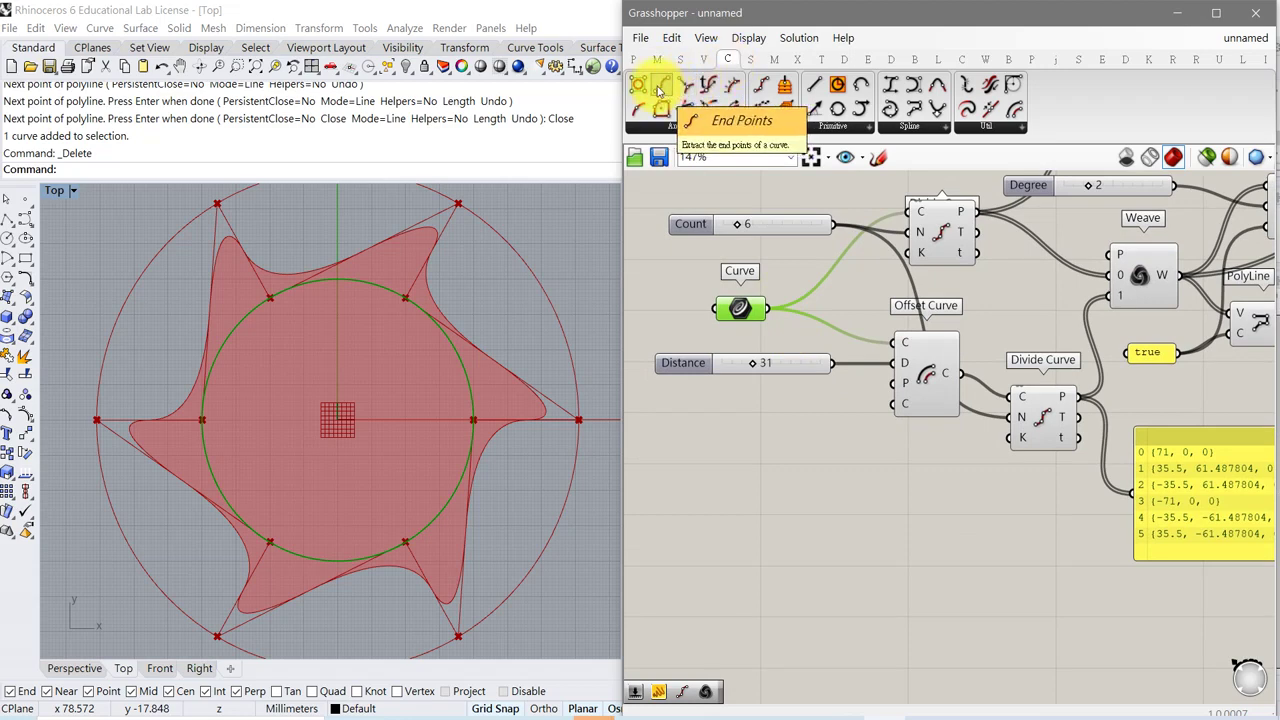
left_click_drag(662, 92, 900, 512)
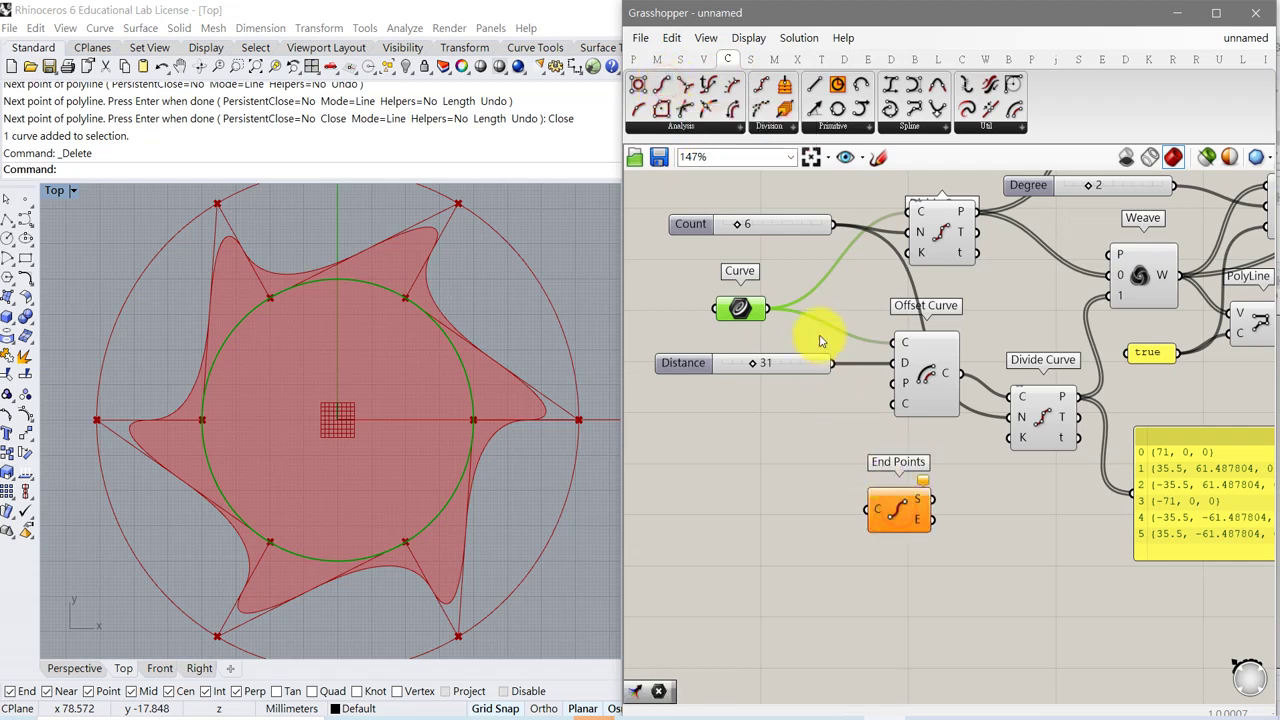
left_click_drag(768, 308, 867, 510)
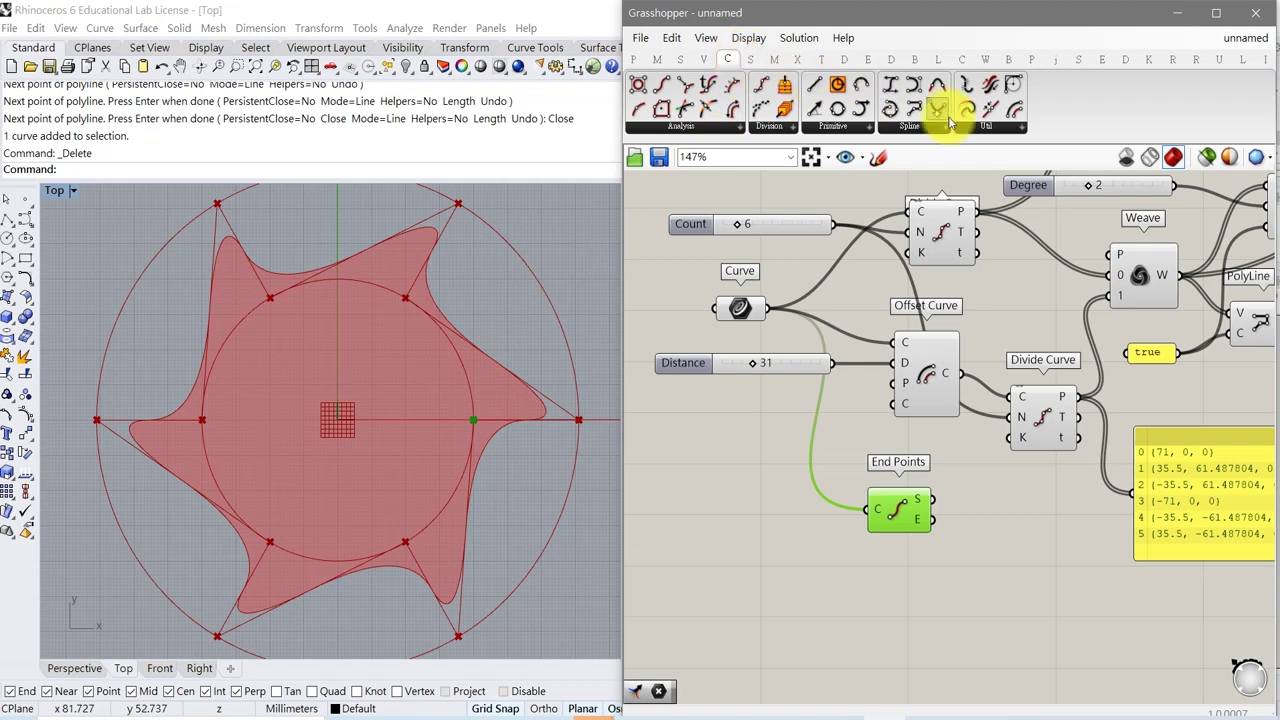
- Add a Seam component below End Points and connect the Curve parameter to its curve input
left_click(992, 127)
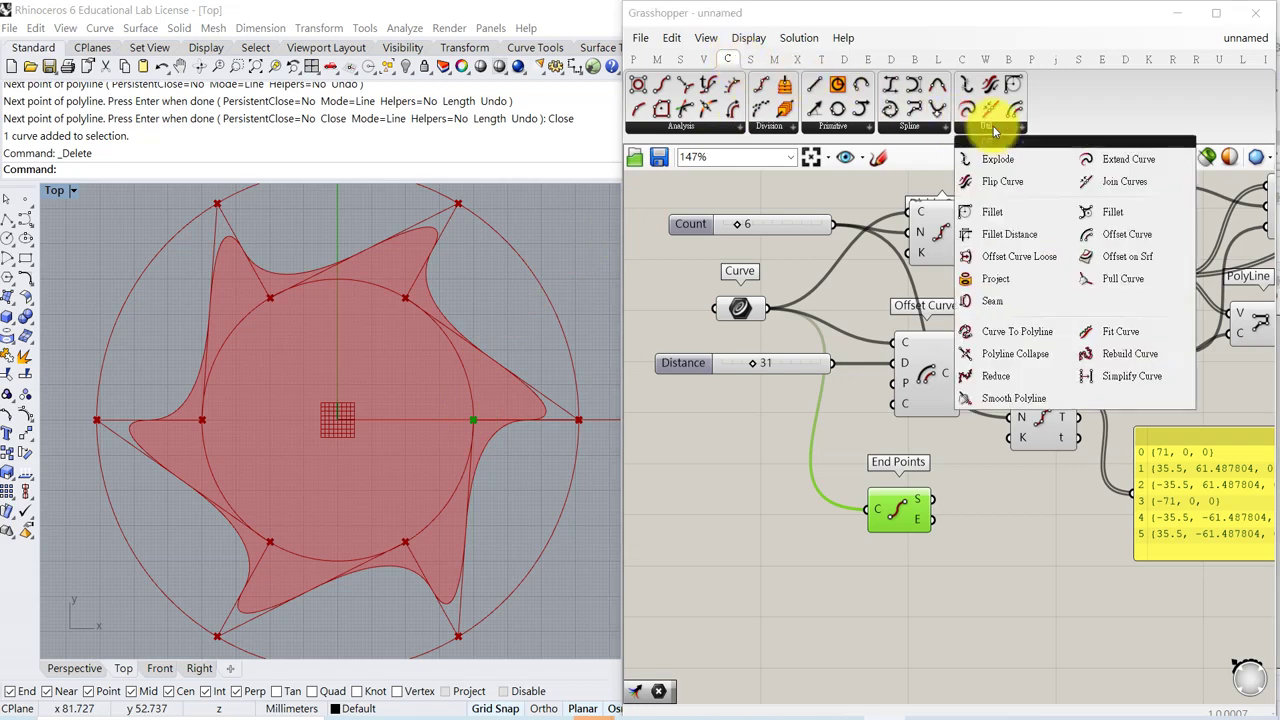
left_click(998, 305)
left_click(878, 590)
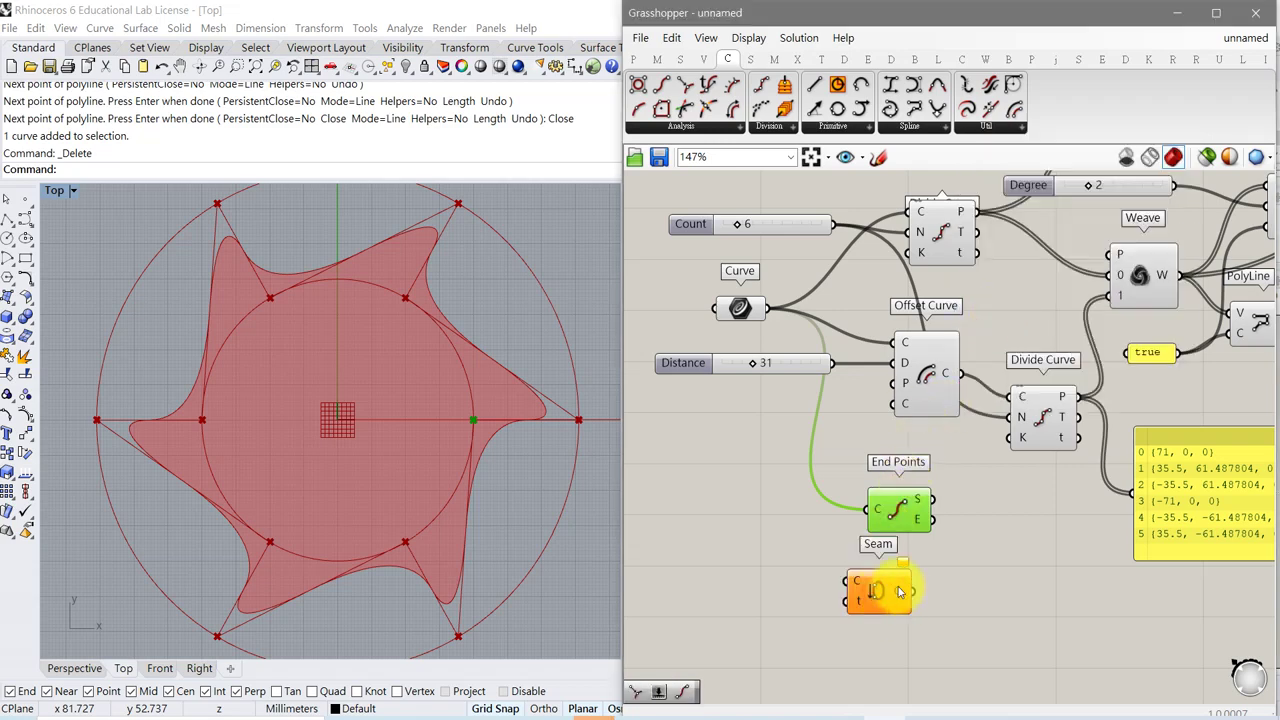
left_click_drag(767, 308, 852, 582)
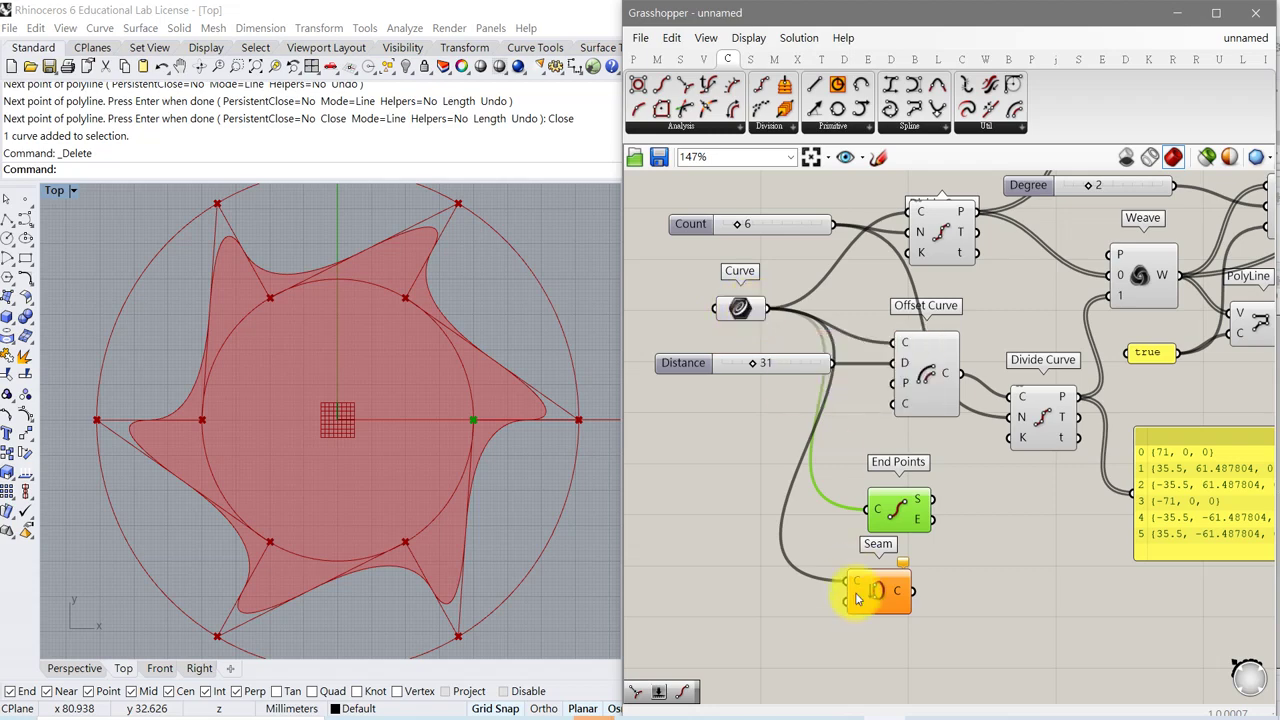
- Add a number slider at 0.50 and connect it to the Seam component's t input
right_click_drag(811, 513, 846, 428)
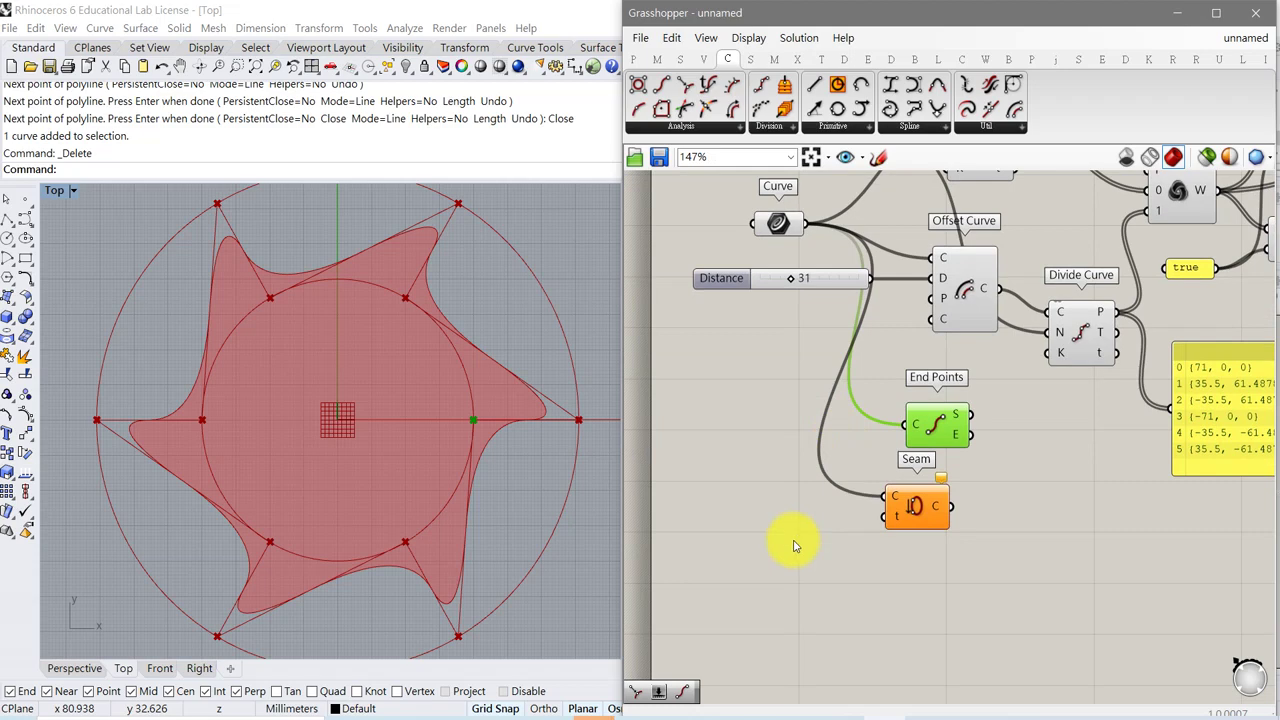
double_click(719, 526)
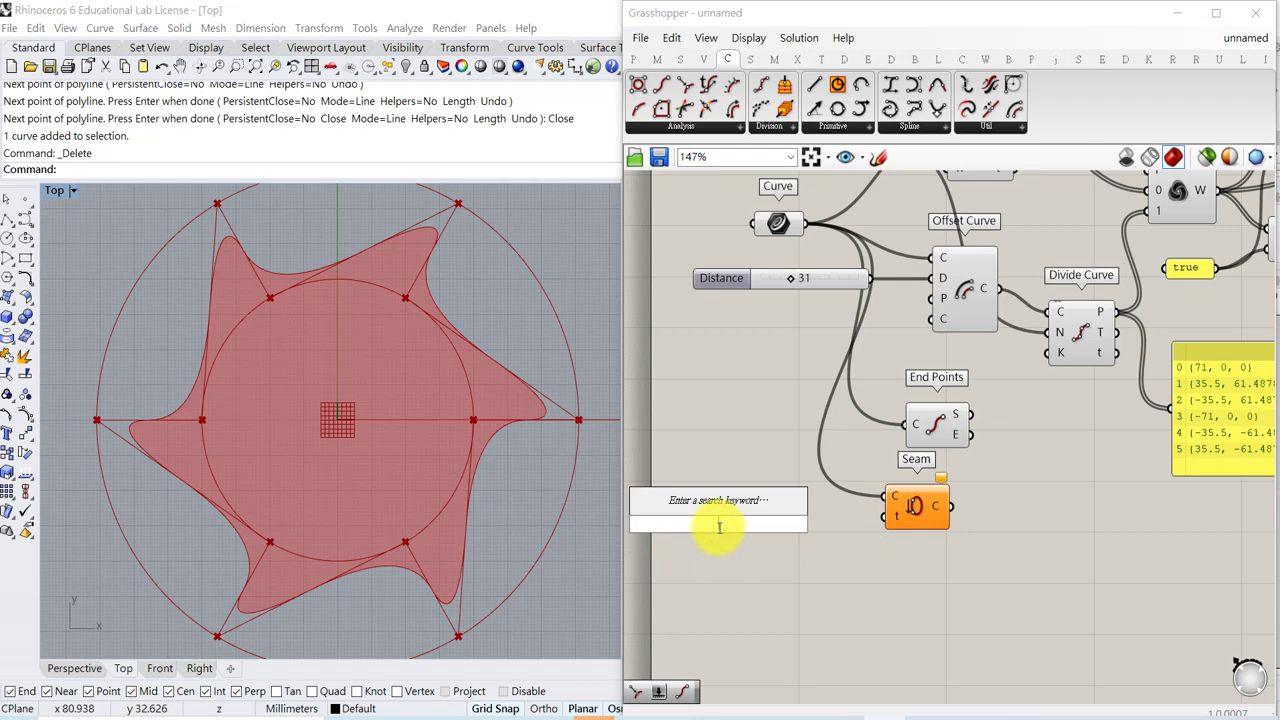
type("0.50")
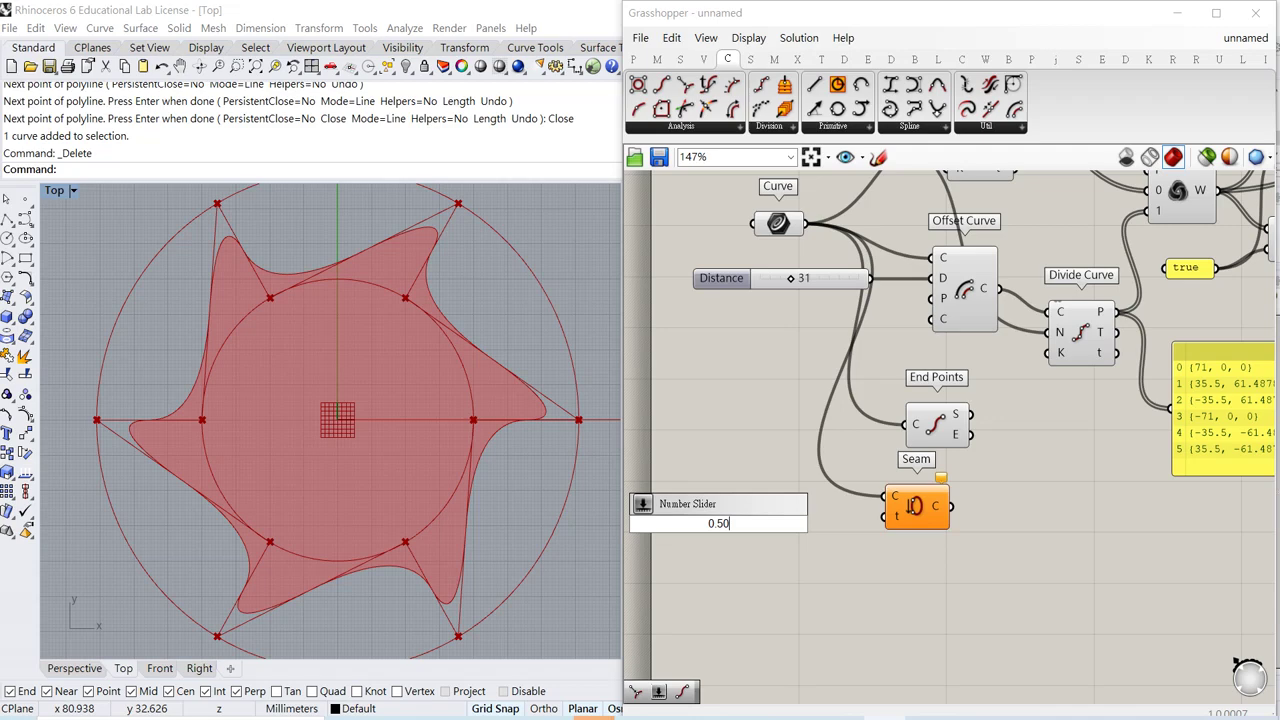
key("Return")
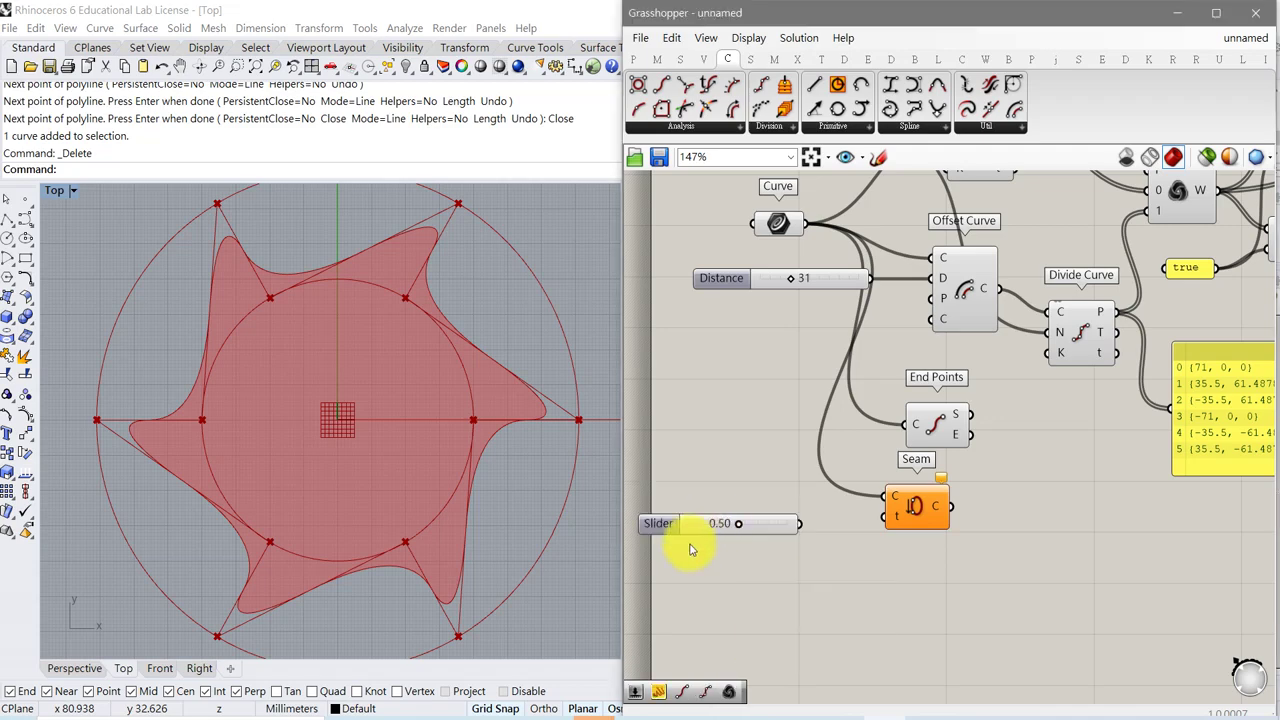
left_click_drag(672, 540, 682, 528)
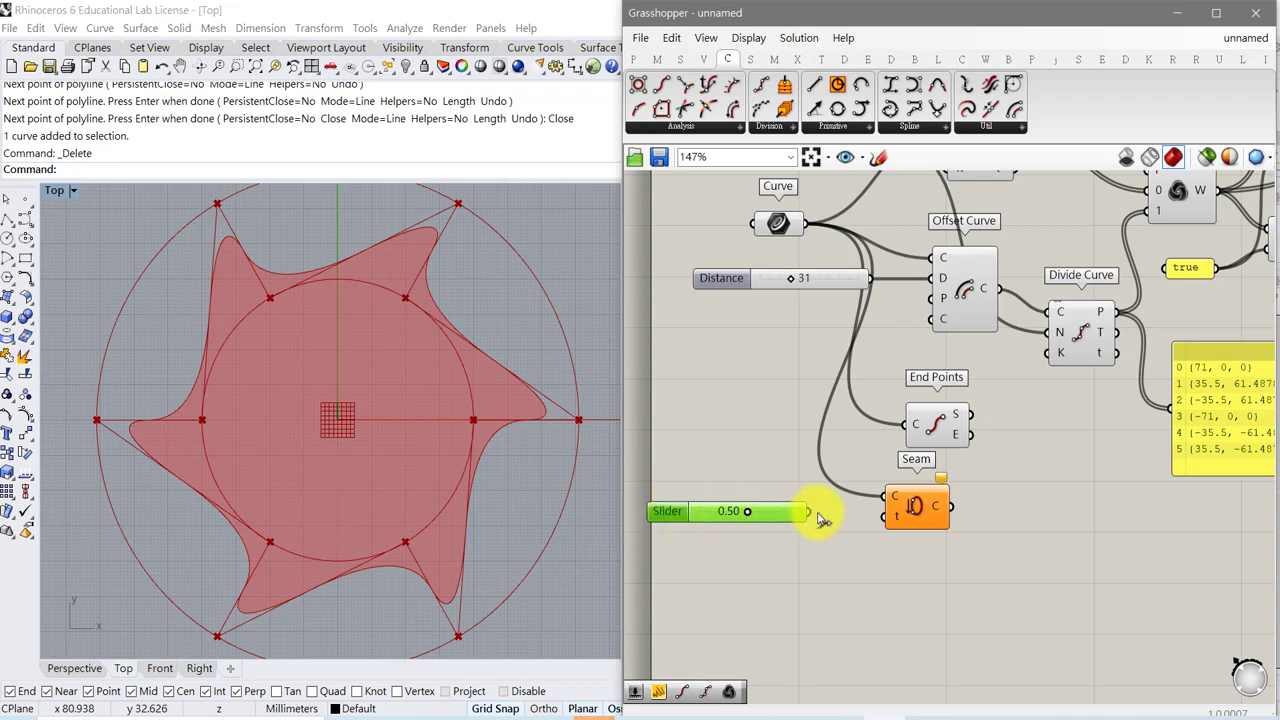
left_click_drag(809, 512, 889, 516)
- Duplicate the End Points component beside Seam, connect Seam's curve output to the copy, and tidy the component positions
left_click(926, 510)
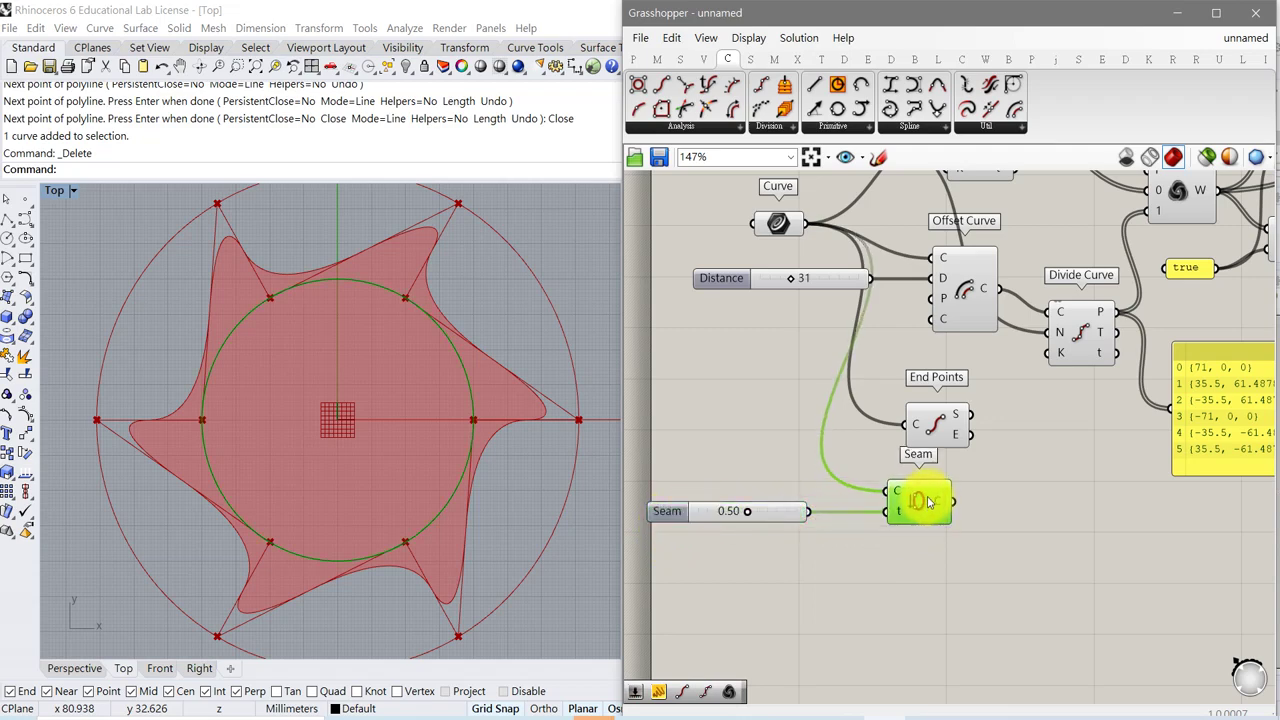
left_click_drag(929, 511, 919, 499)
left_click_drag(920, 424, 1023, 511)
left_click_drag(939, 495, 1003, 502)
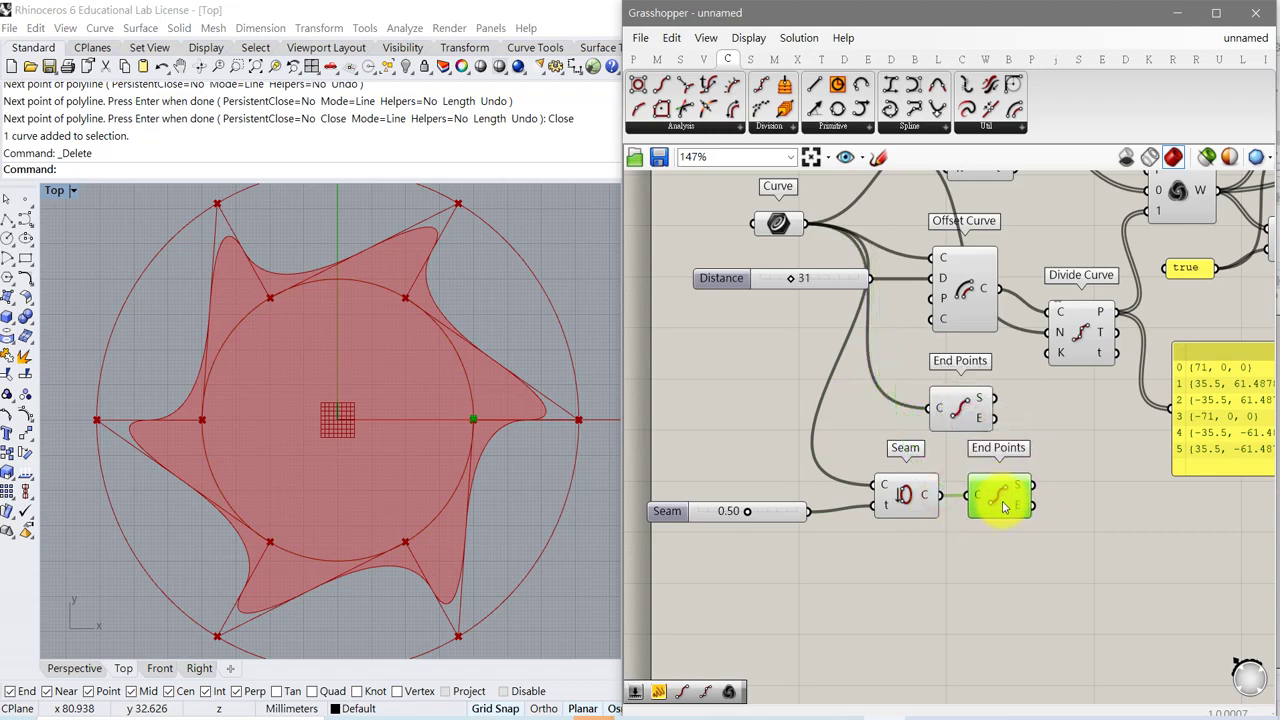
- Highlight both End Points components, compare their points closely in the Top view, and set the Seam slider to 1.00
left_click(952, 415, "shift")
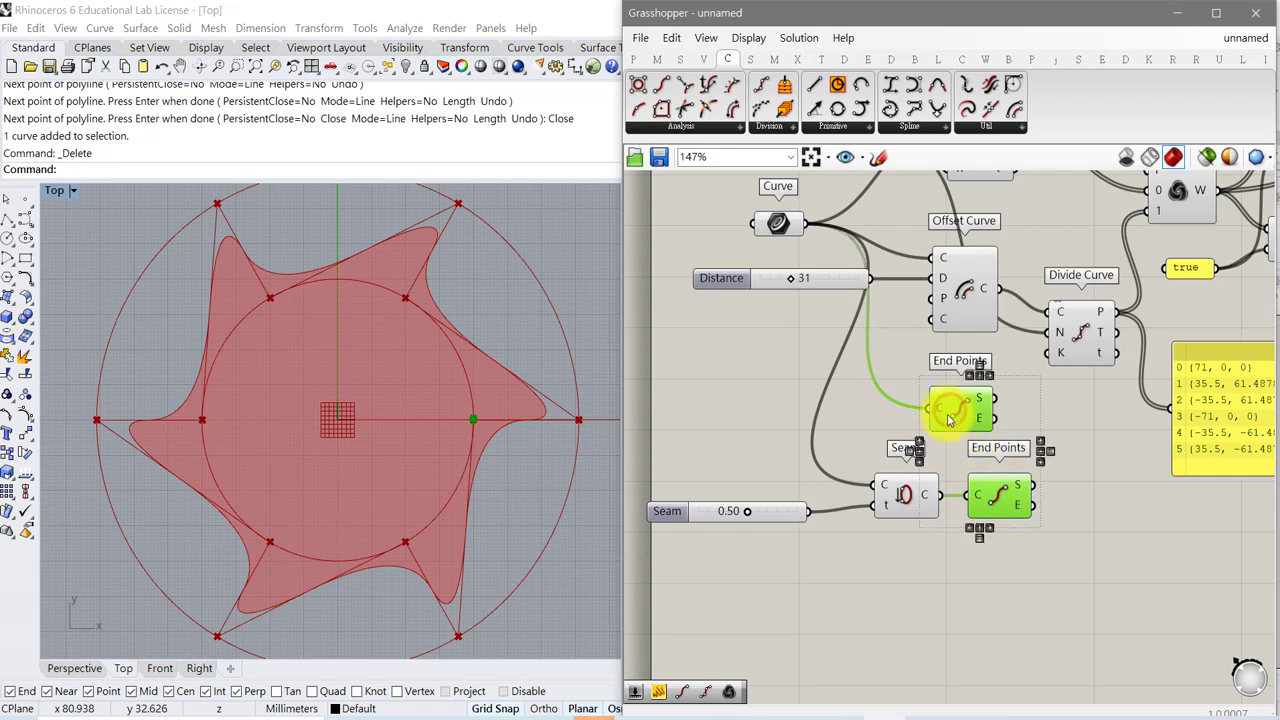
scroll(470, 424, "up", 10)
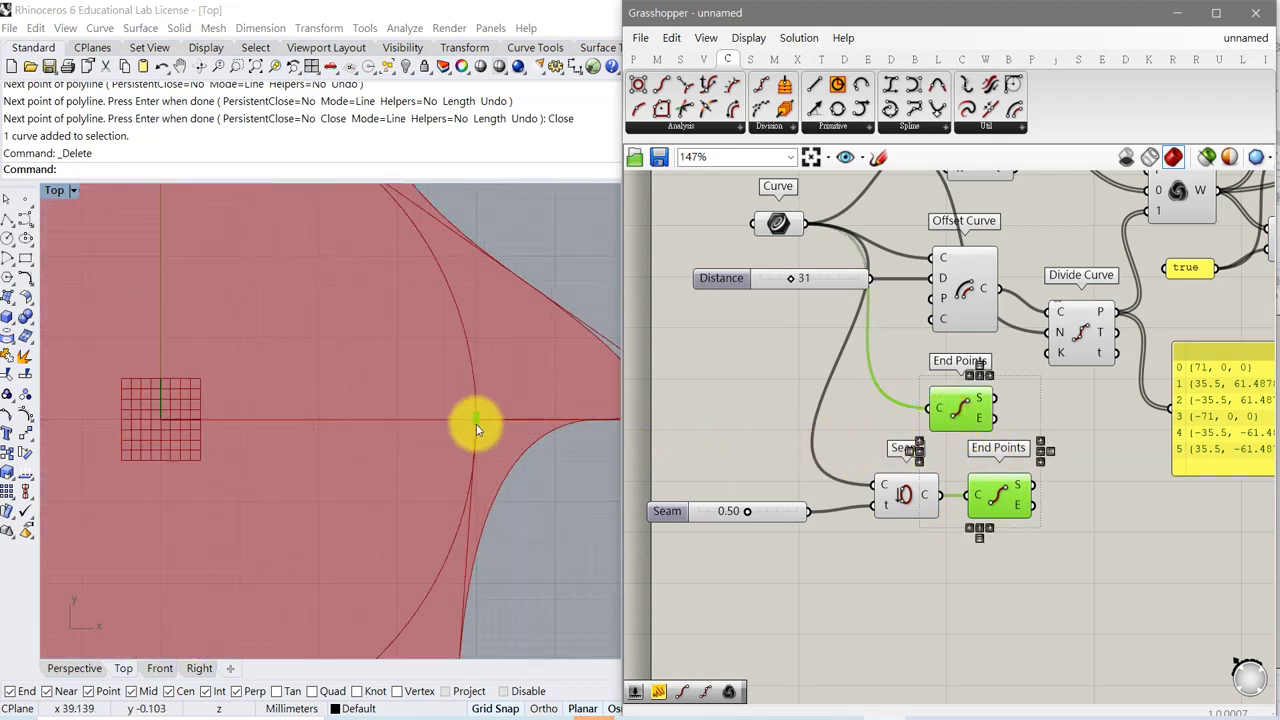
scroll(475, 404, "up", 2)
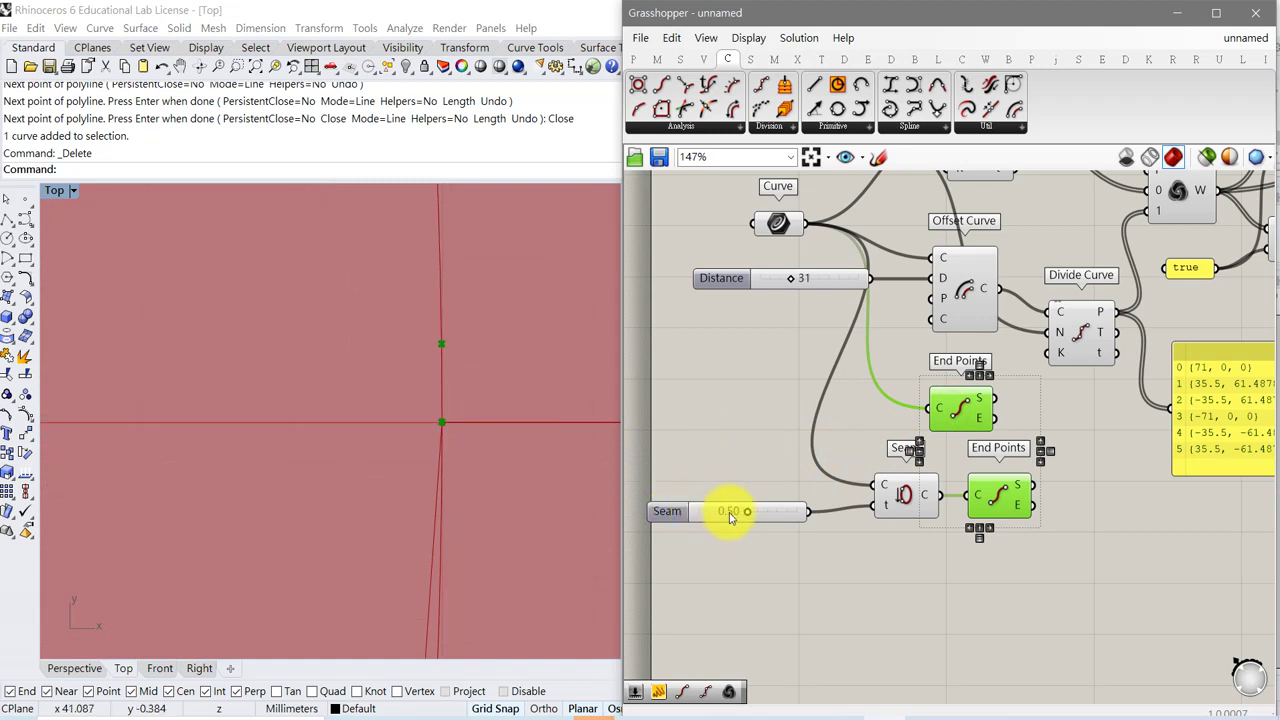
left_click_drag(748, 512, 829, 514)
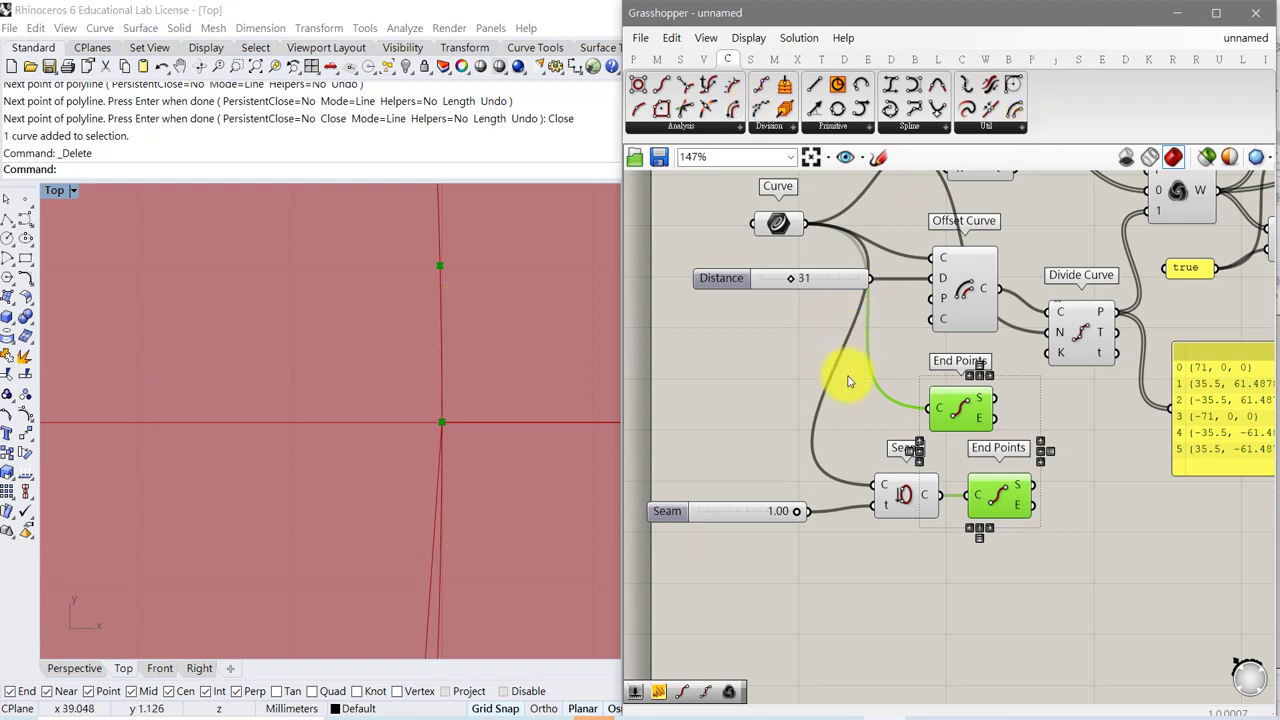
- Reparameterize the Curve parameter that holds the base circle
scroll(764, 390, "down", 4)
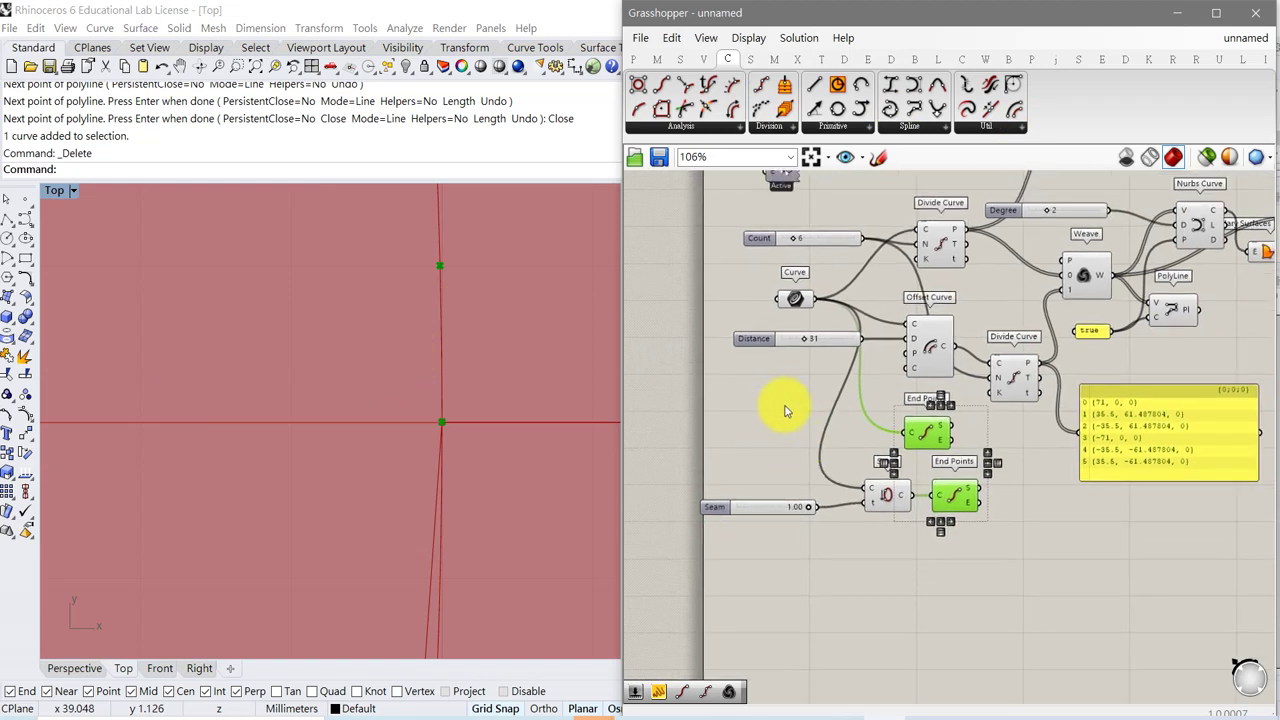
right_click_drag(795, 413, 776, 436)
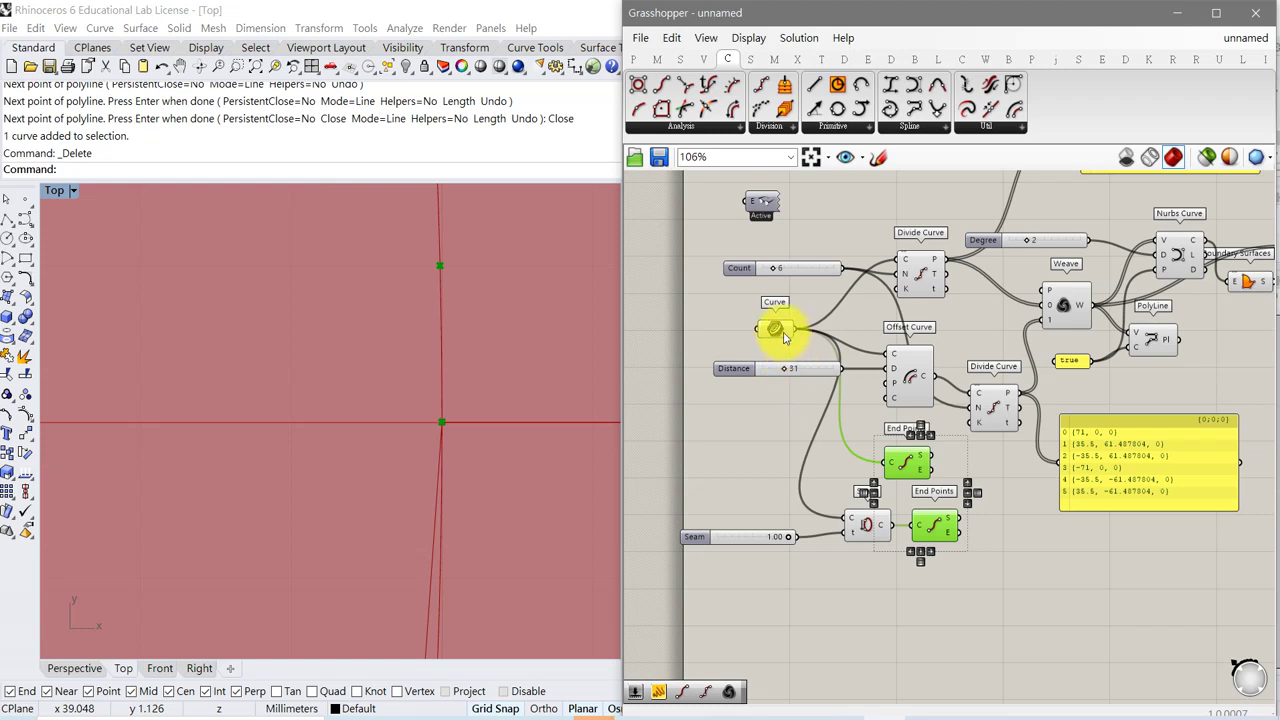
mouse_move(787, 333)
left_click(786, 335)
right_click(786, 331)
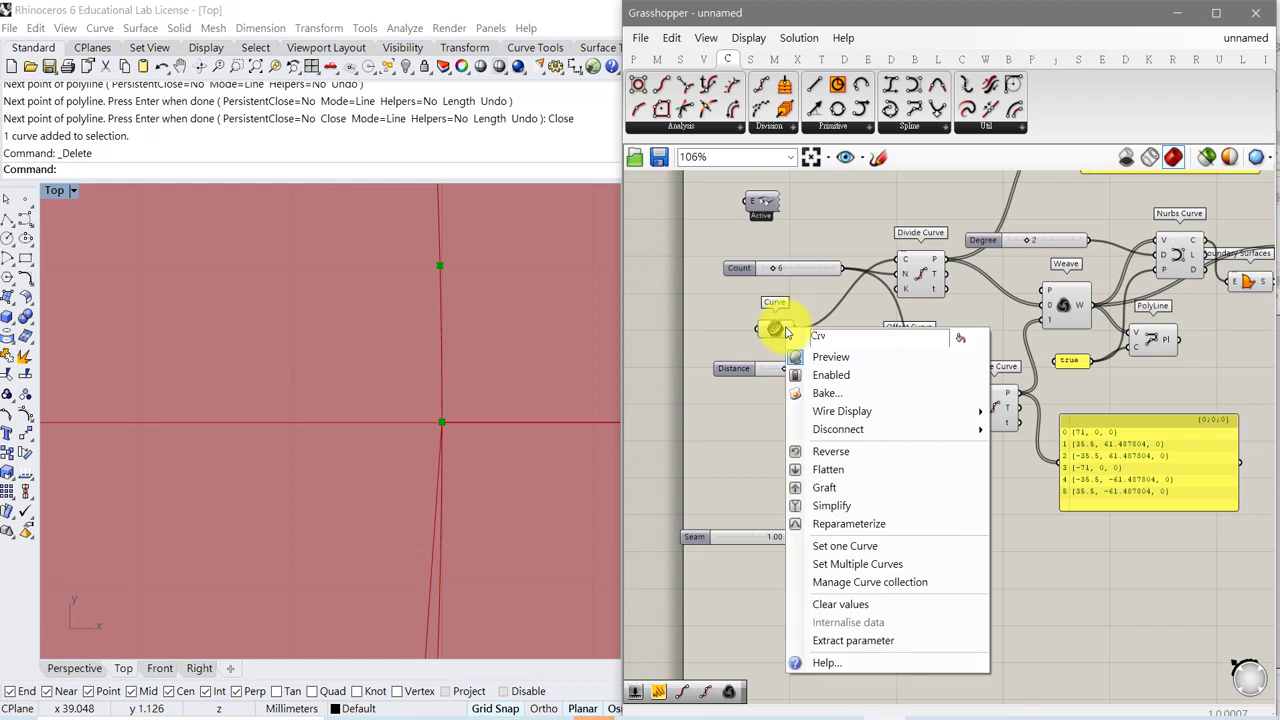
left_click(876, 525)
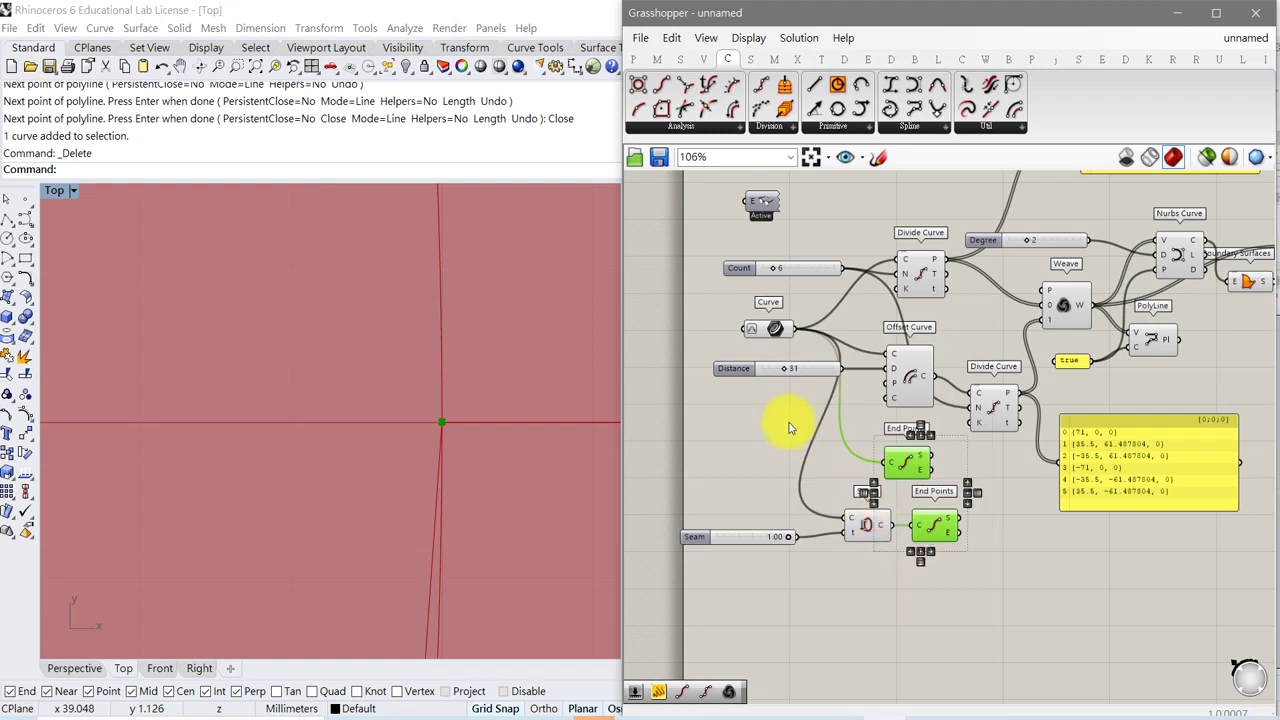
scroll(786, 430, "up", 1)
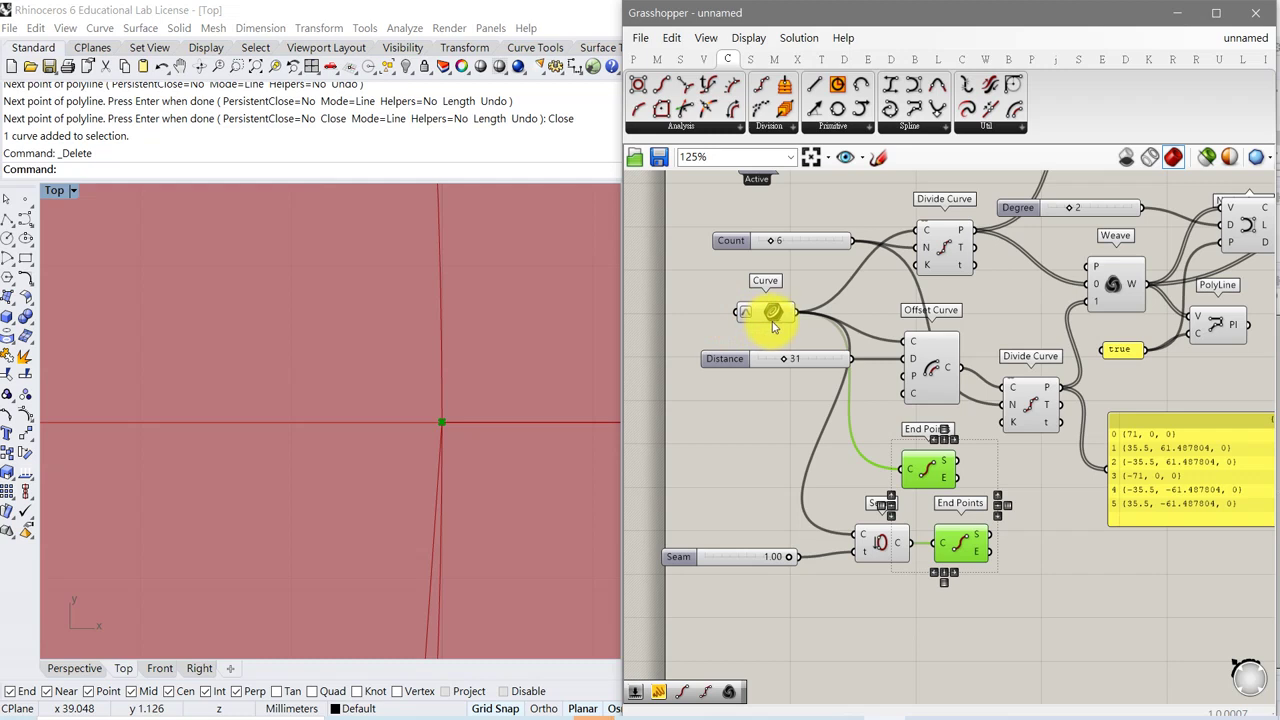
- Highlight the End Points fed by Seam and test the Seam slider across its range, leaving it at 1.00
left_click_drag(778, 322, 768, 320)
scroll(486, 474, "down", 10)
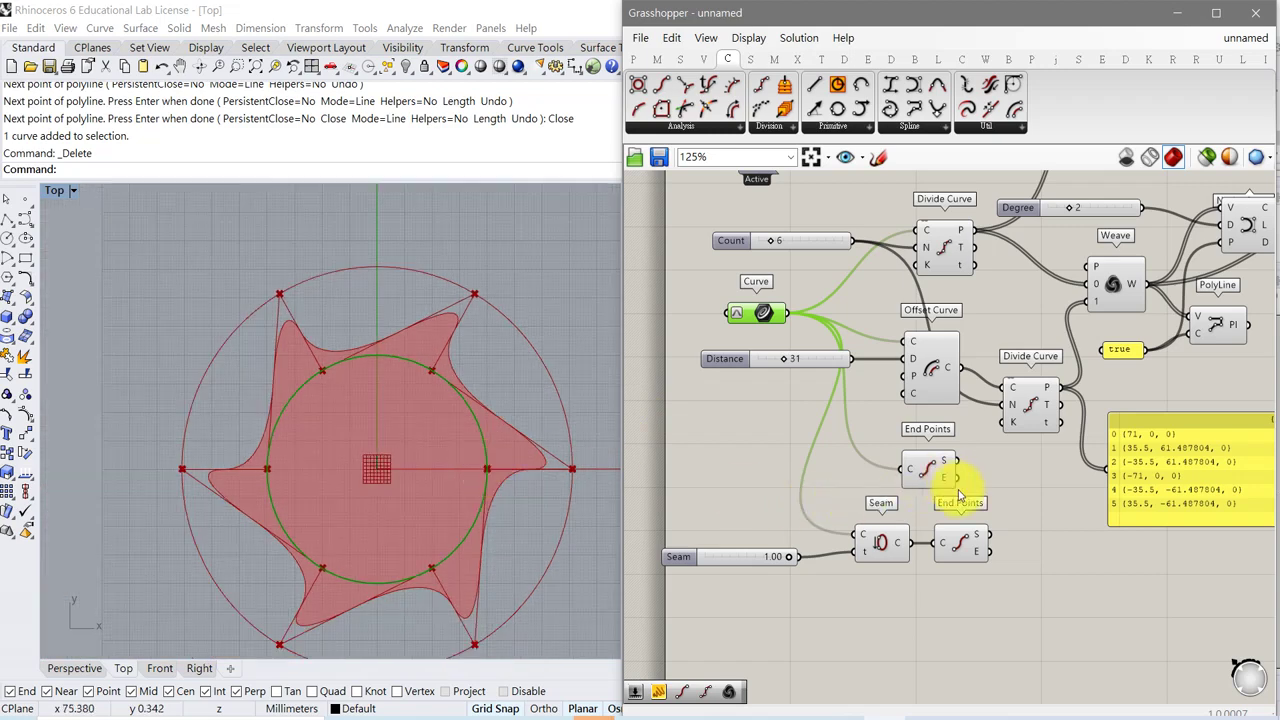
left_click(962, 546)
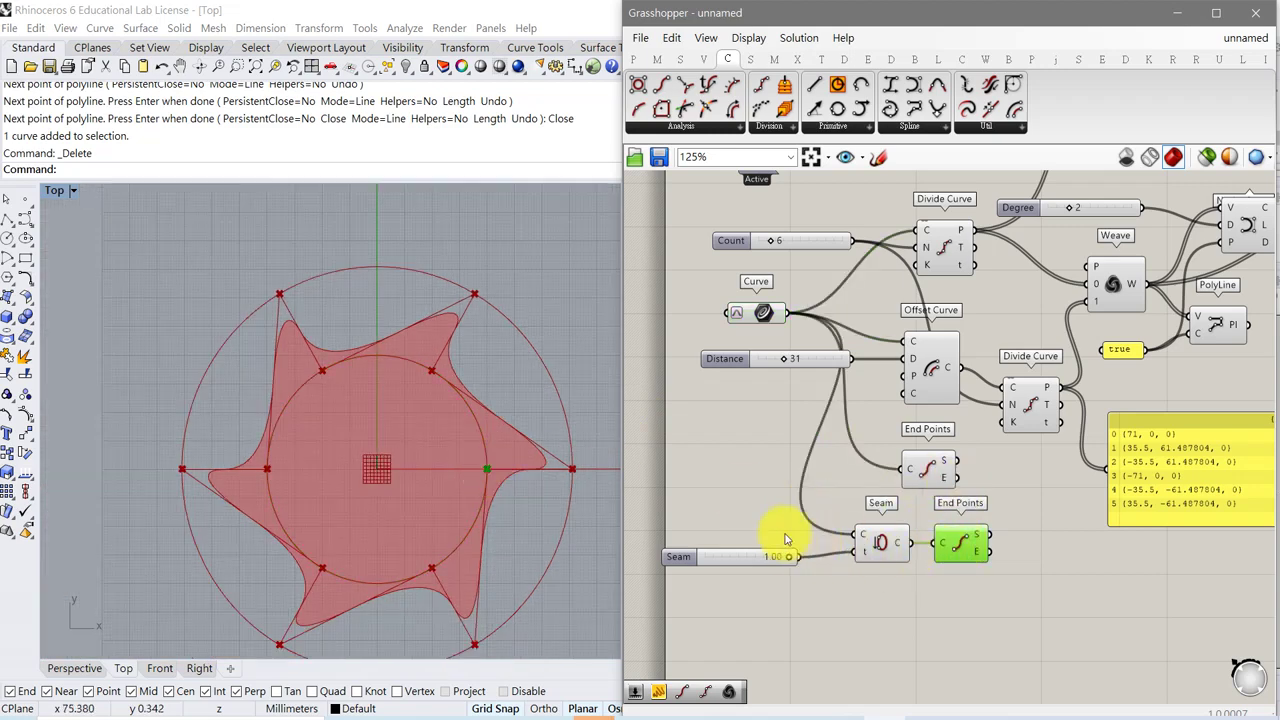
mouse_move(786, 557)
left_mouse_down()
mouse_move(694, 558)
mouse_move(808, 560)
left_mouse_up()
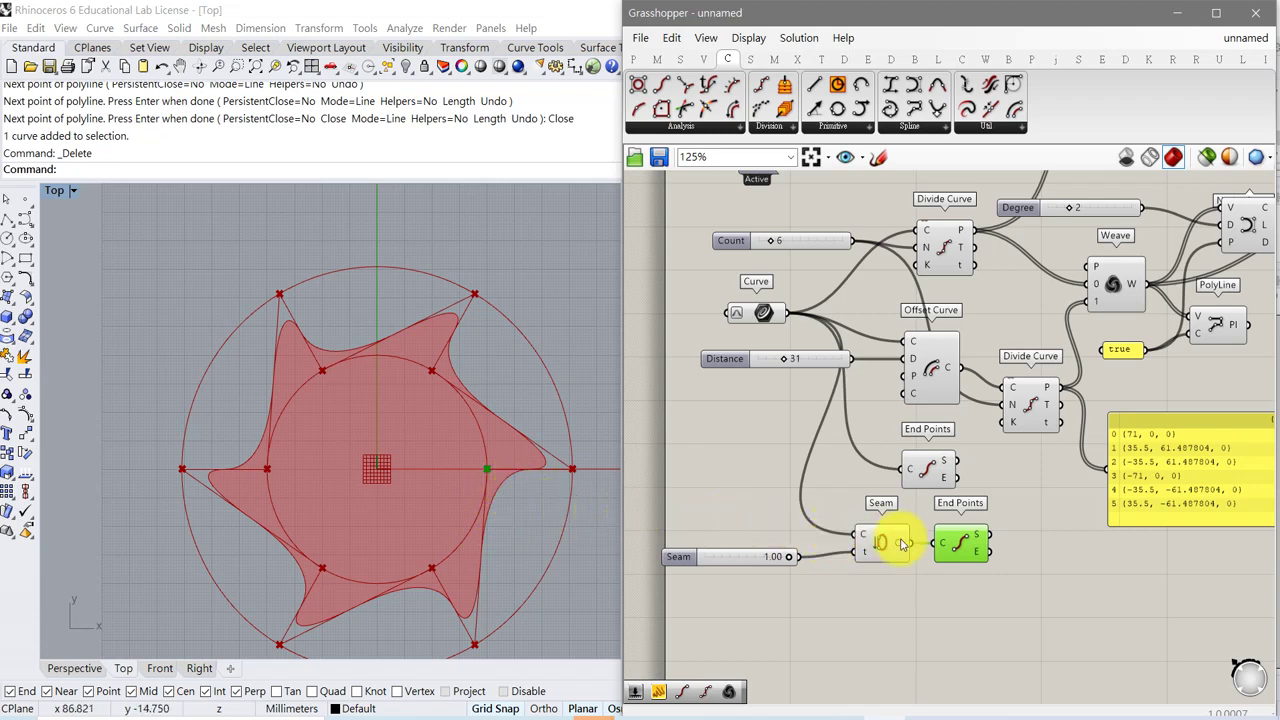
- Connect Seam's curve output to the upper Divide Curve in place of the Curve parameter, and rearrange the two components
left_click_drag(888, 549, 857, 506)
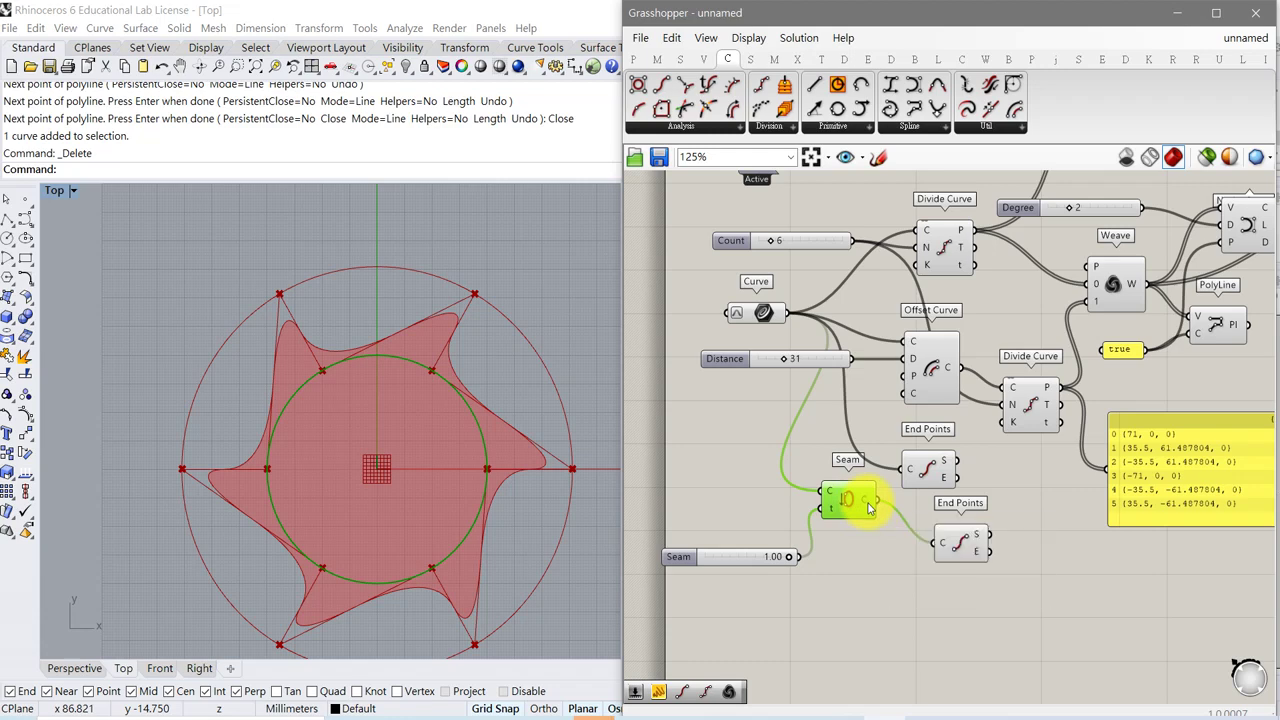
right_click_drag(881, 537, 862, 583)
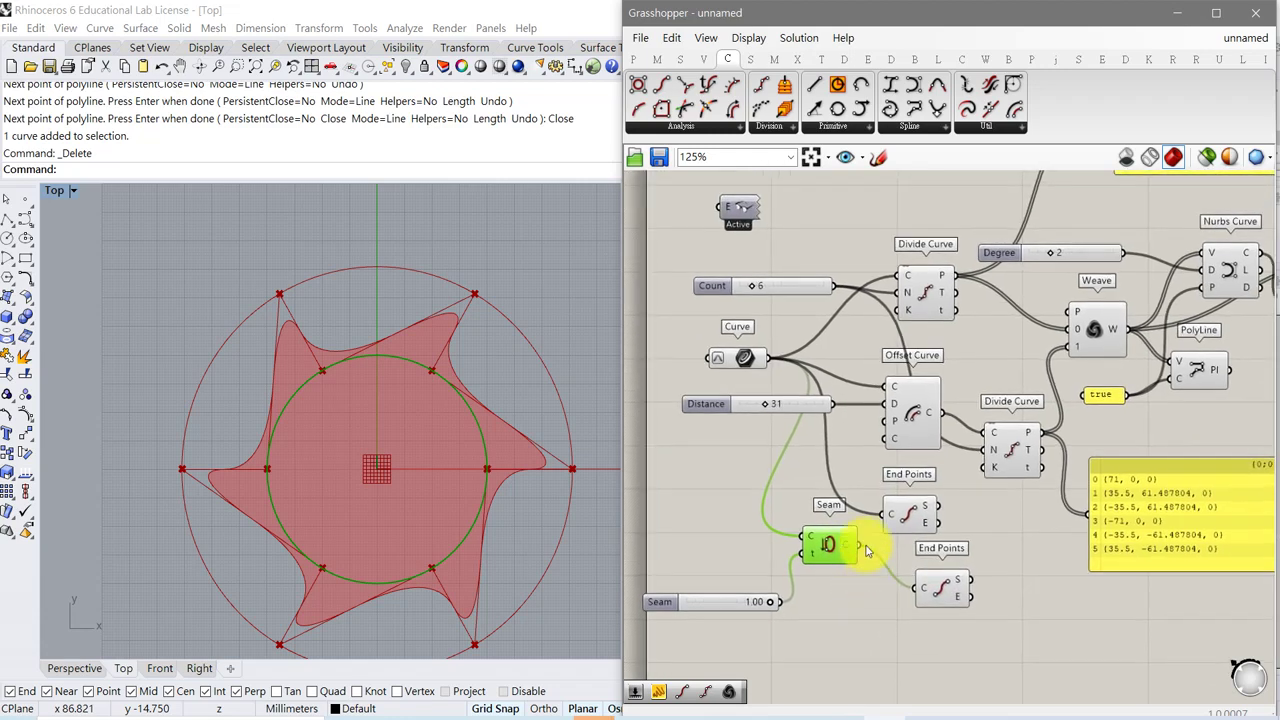
left_click_drag(913, 305, 933, 335)
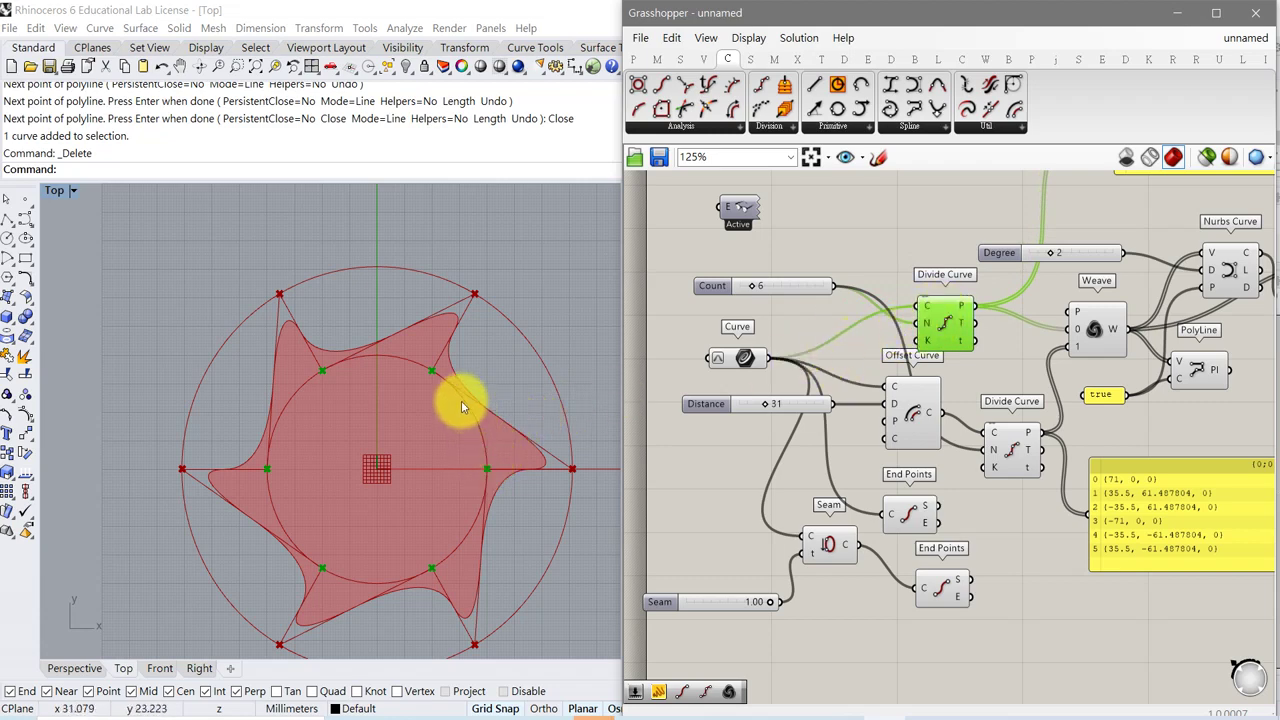
left_click_drag(828, 545, 958, 320)
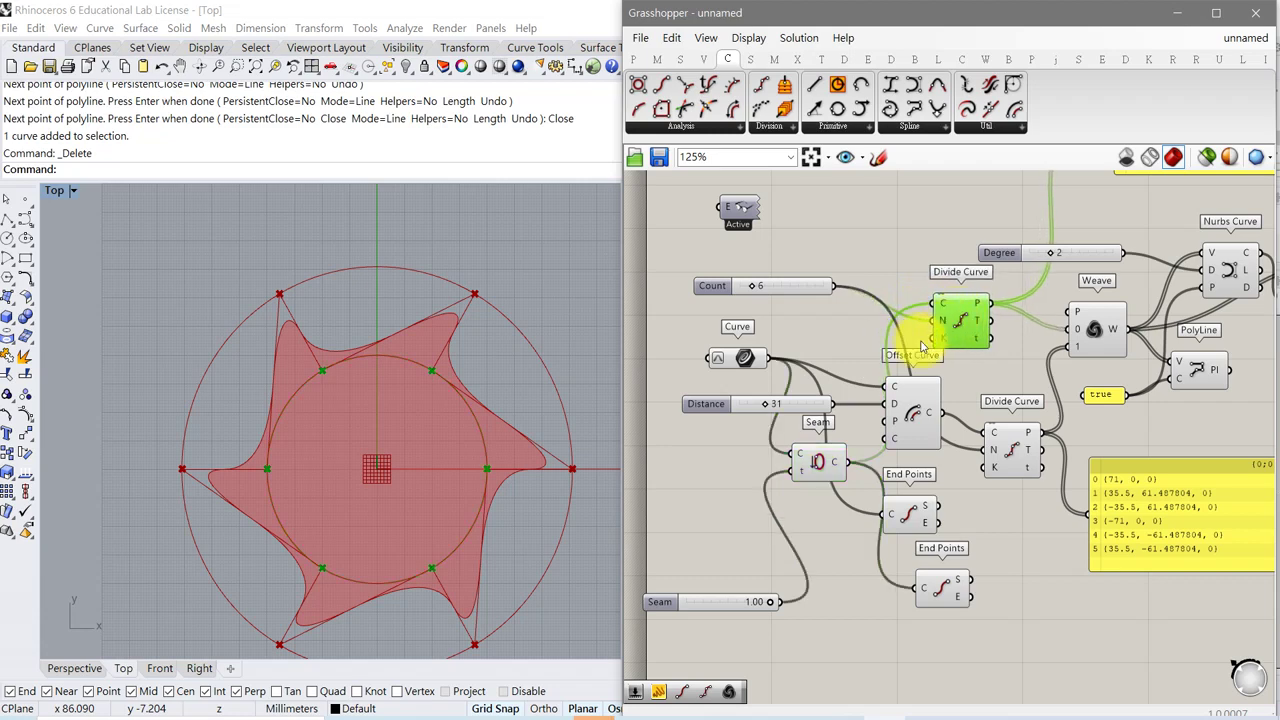
mouse_move(957, 330)
left_mouse_down()
mouse_move(941, 325)
mouse_move(962, 325)
left_mouse_up()
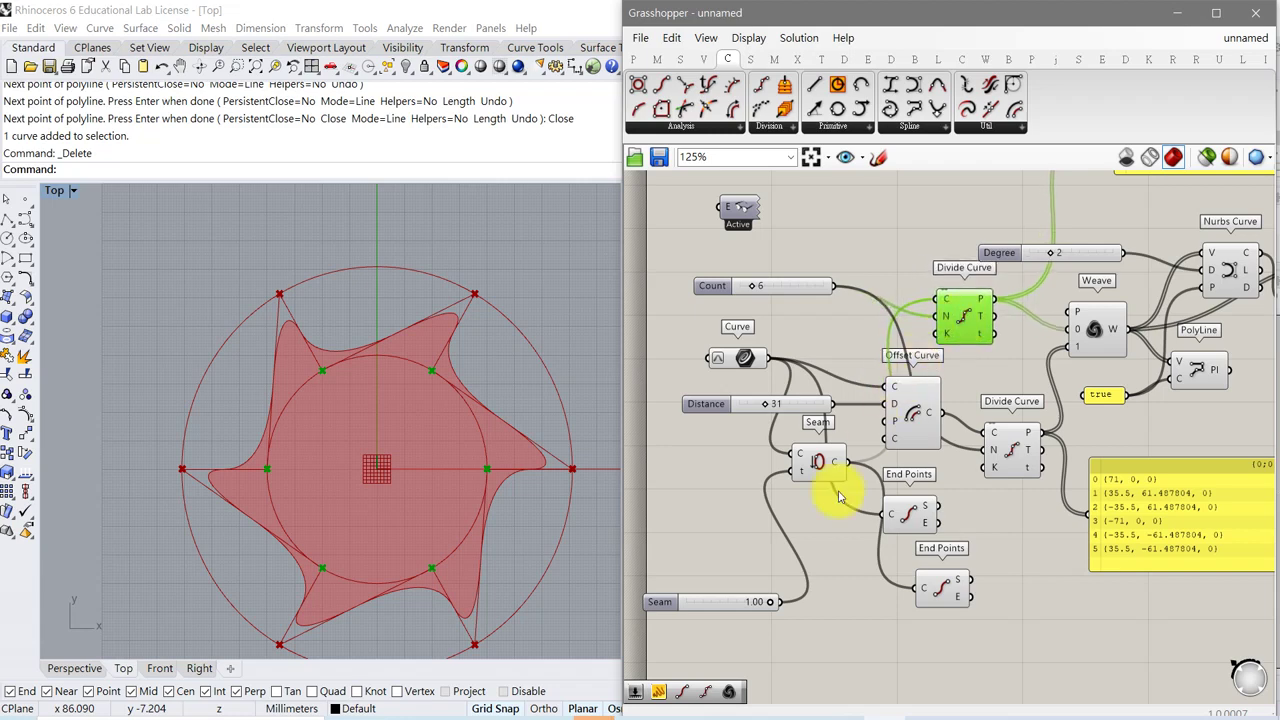
- Try the Seam slider at 0.24 to twist the star, and leave it at 0.86
left_click_drag(769, 601, 725, 607)
mouse_move(709, 607)
left_mouse_down()
mouse_move(687, 608)
mouse_move(707, 608)
left_mouse_up()
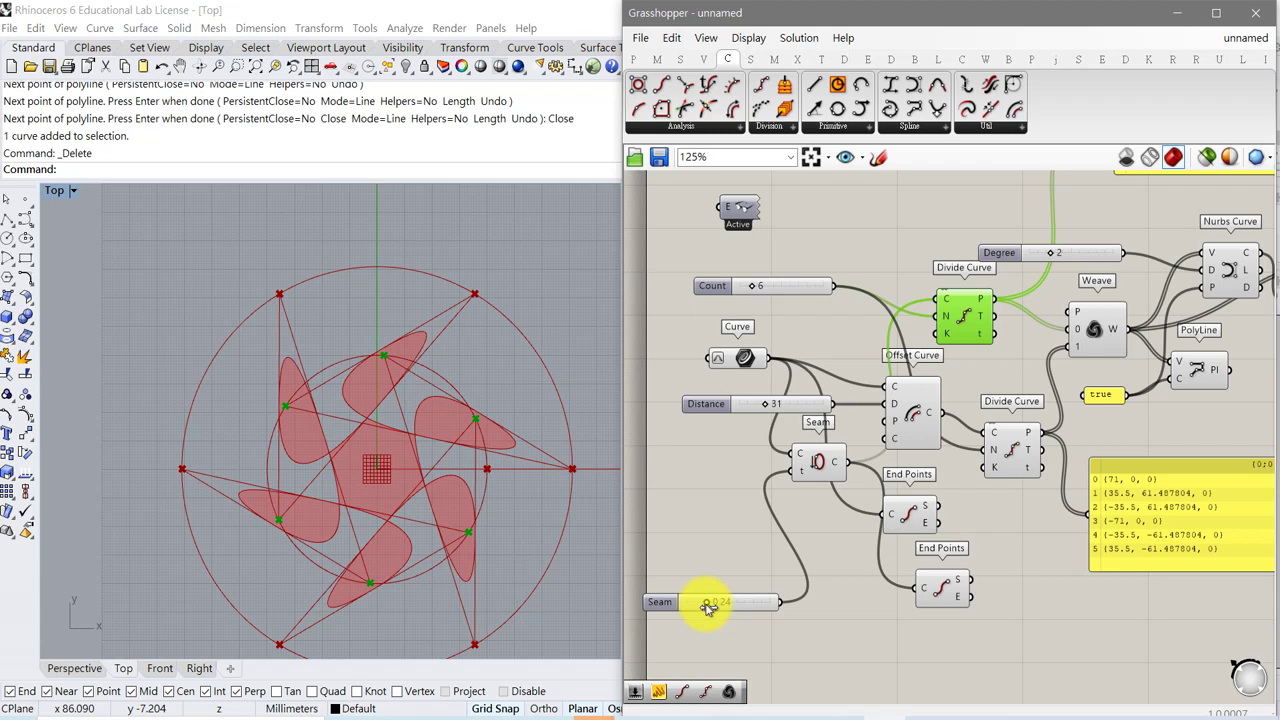
left_click_drag(708, 608, 760, 607)
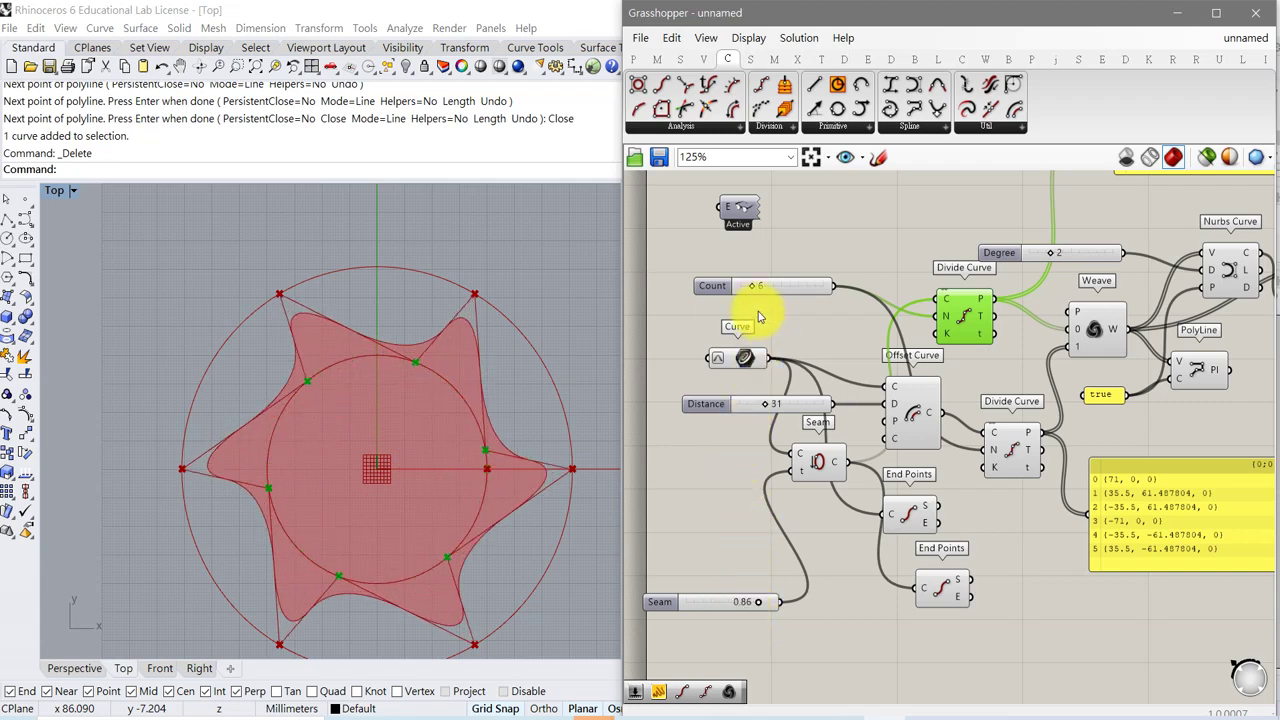
- Adjust the star's sliders to a Count of 7, a Seam of 0.88 and a Distance of 25
mouse_move(754, 288)
left_mouse_down()
mouse_move(781, 303)
mouse_move(760, 307)
left_mouse_up()
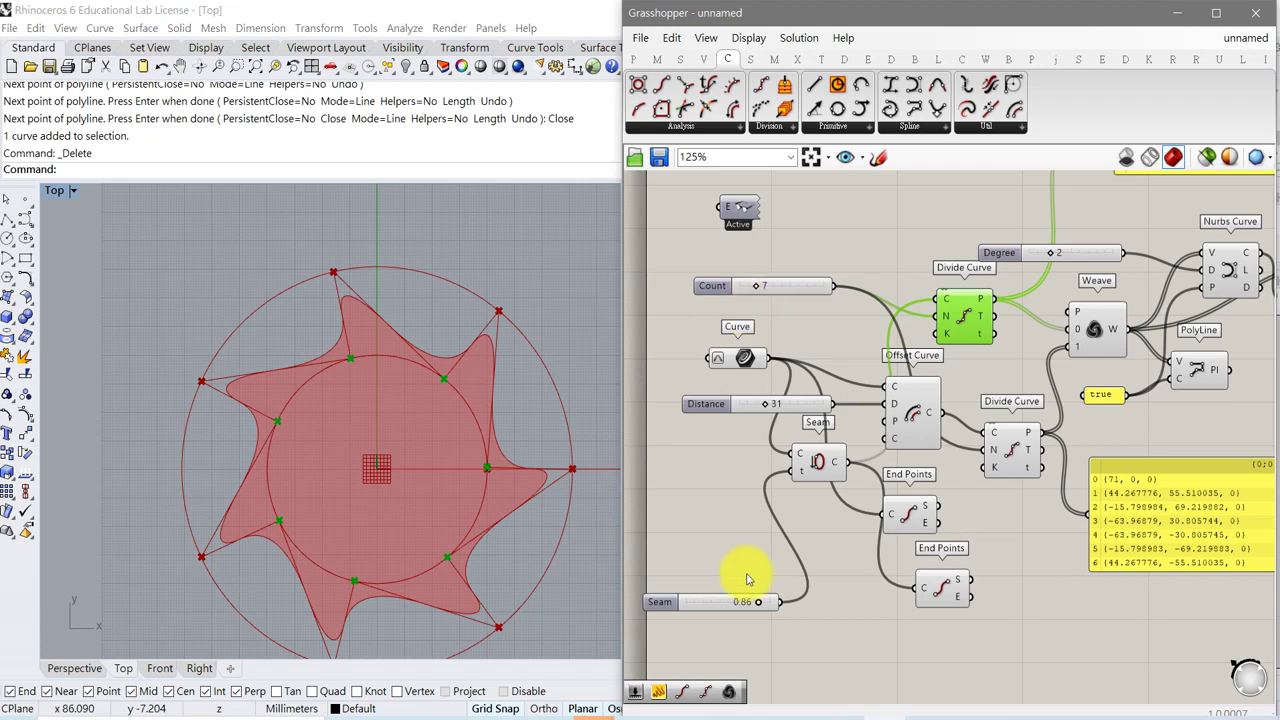
left_click_drag(758, 601, 762, 605)
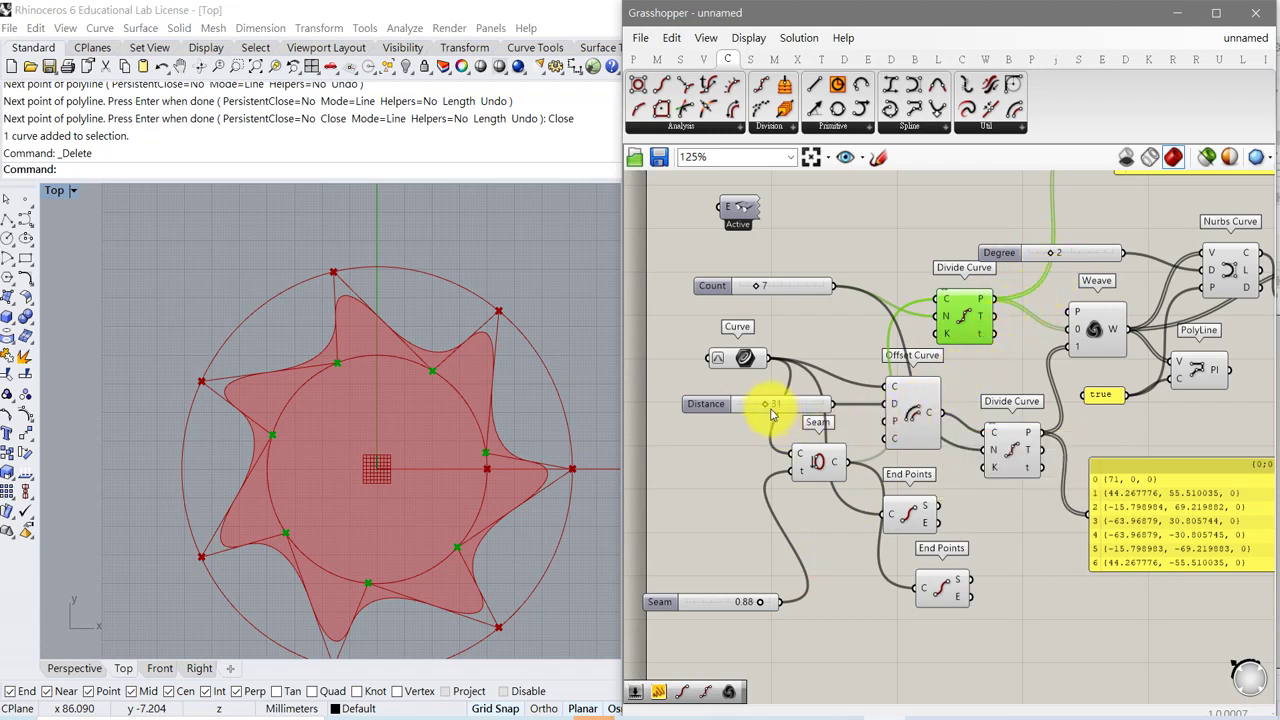
mouse_move(766, 408)
left_mouse_down()
mouse_move(795, 418)
mouse_move(768, 417)
left_mouse_up()
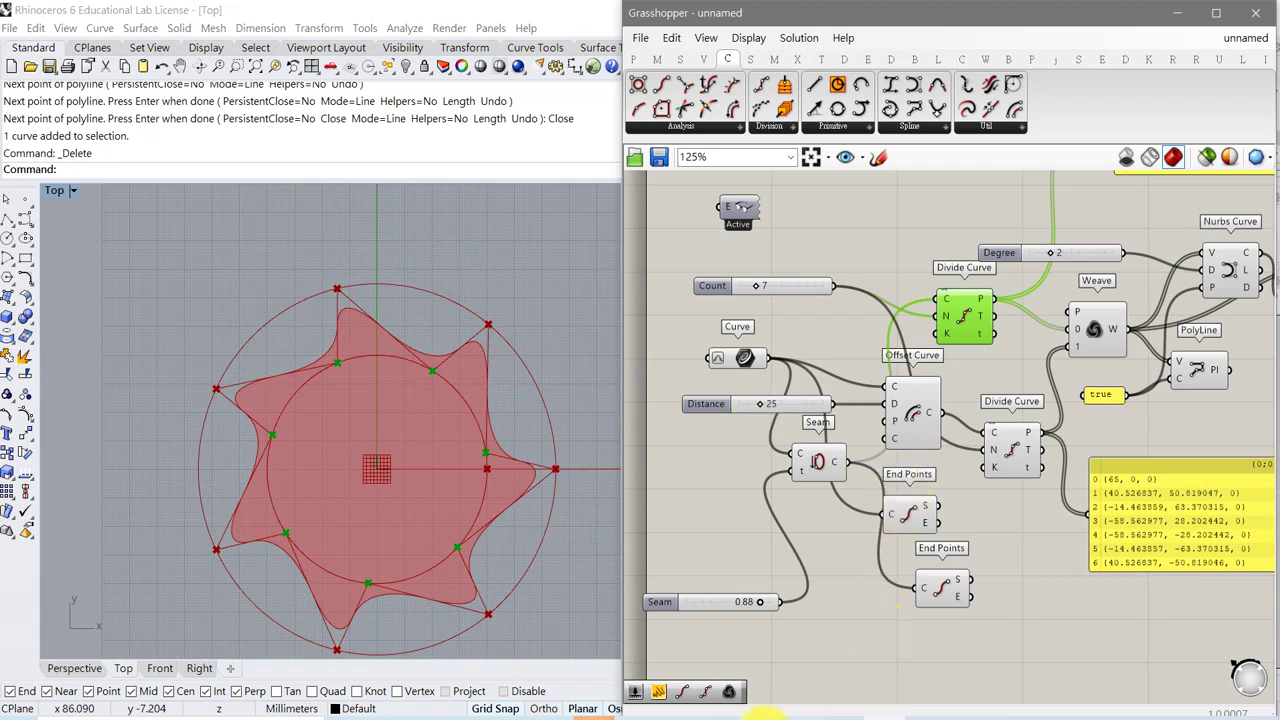